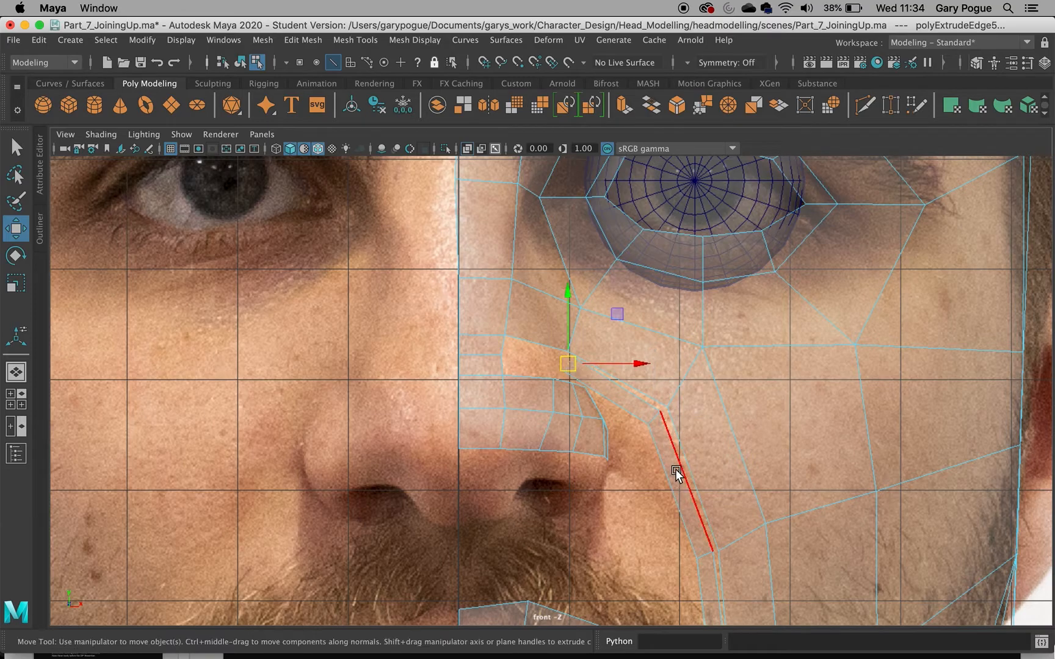
# Reposition the edges of the extruded cheek strip beside the nose in the side view
pyautogui.press('space')
pyautogui.moveTo(838, 376)
pyautogui.mouseDown()
pyautogui.moveTo(800, 372)
pyautogui.moveTo(818, 371)
pyautogui.mouseUp()
pyautogui.click(864, 438)
pyautogui.moveTo(854, 442); pyautogui.dragTo(861, 416)
pyautogui.keyDown('alt'); pyautogui.moveTo(862, 514); pyautogui.dragTo(827, 497, button='middle'); pyautogui.keyUp('alt')
# Insert a vertical edge loop with Multi-Cut between the nose bridge and the inner eye corner, running up the forehead
pyautogui.press('space')
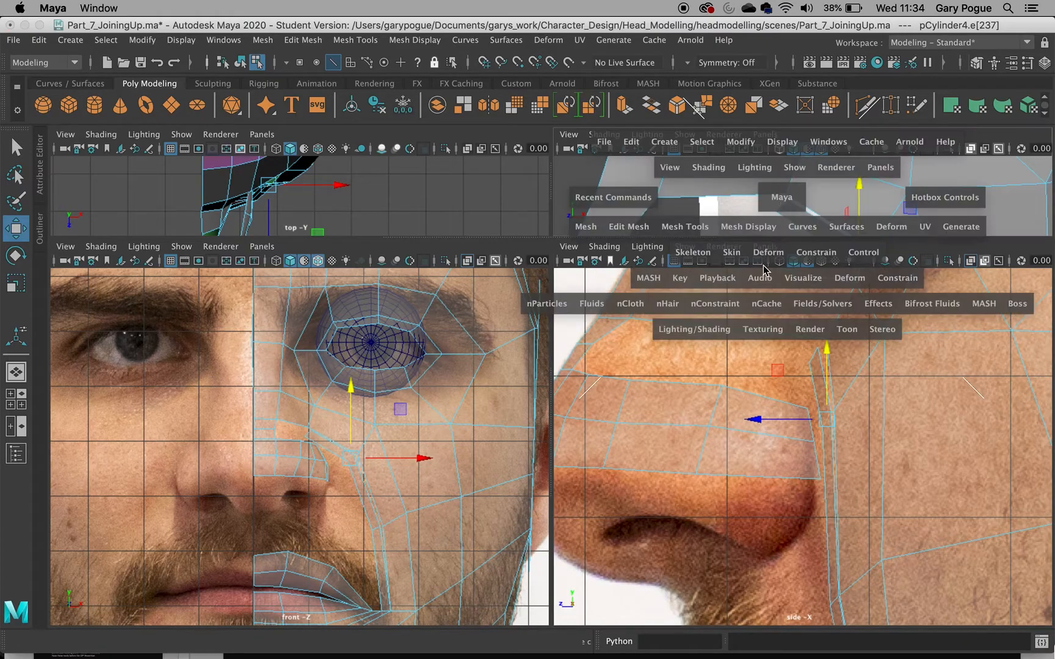
pyautogui.keyDown('alt'); pyautogui.moveTo(723, 479); pyautogui.dragTo(684, 104, button='middle'); pyautogui.keyUp('alt')
pyautogui.keyDown('alt'); pyautogui.moveTo(699, 303); pyautogui.dragTo(680, 360); pyautogui.keyUp('alt')
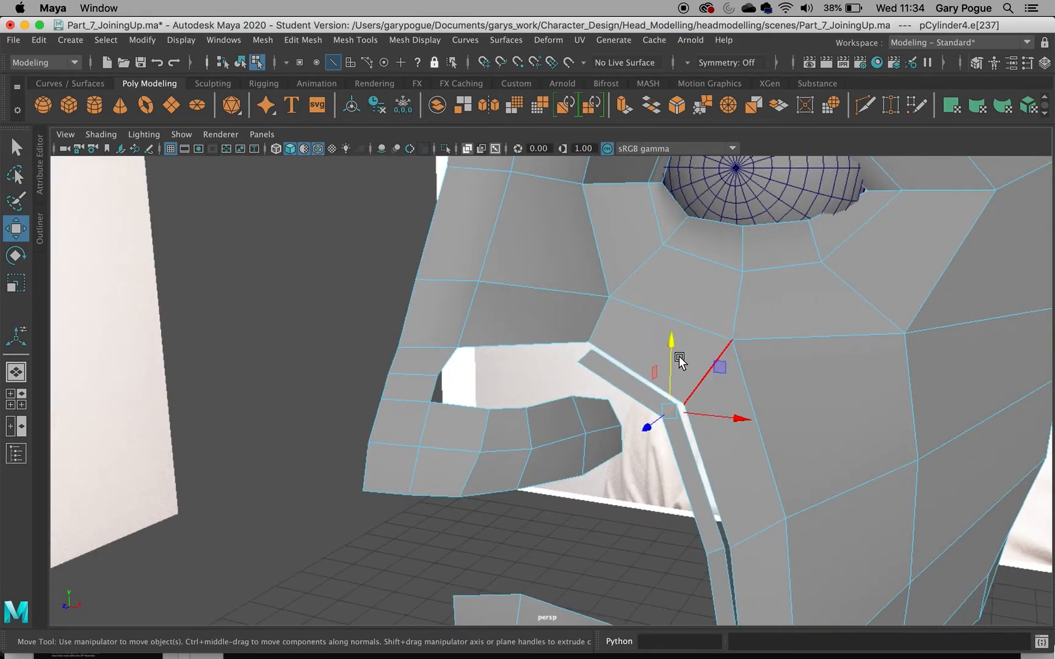
pyautogui.scroll(-2, 612, 264)
pyautogui.keyDown('alt'); pyautogui.moveTo(560, 272); pyautogui.dragTo(532, 364, button='middle'); pyautogui.keyUp('alt')
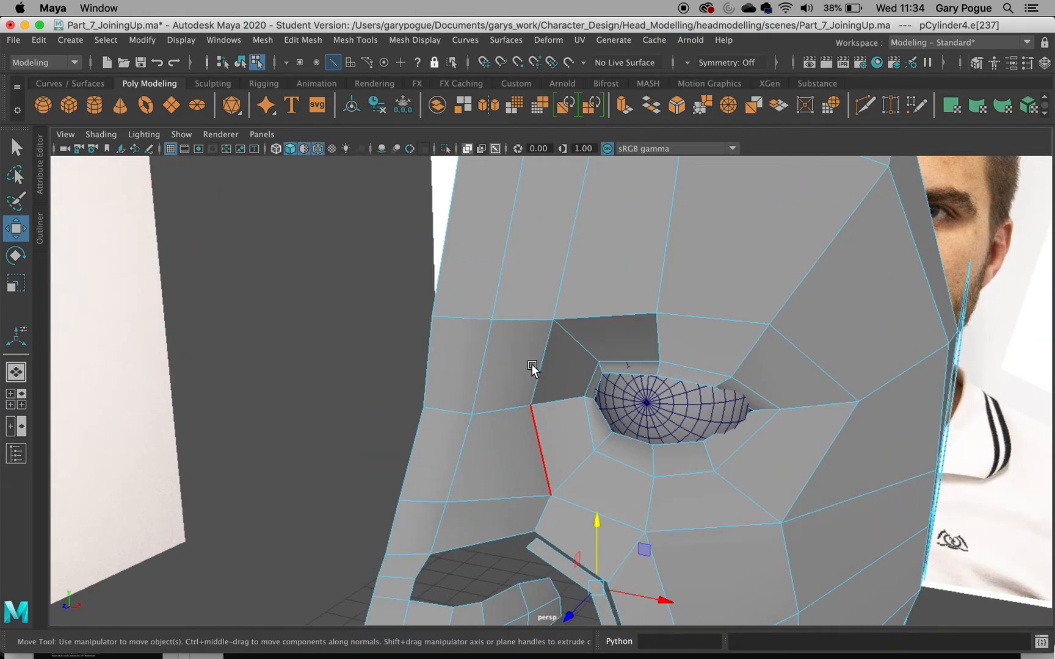
pyautogui.scroll(-5, 531, 364)
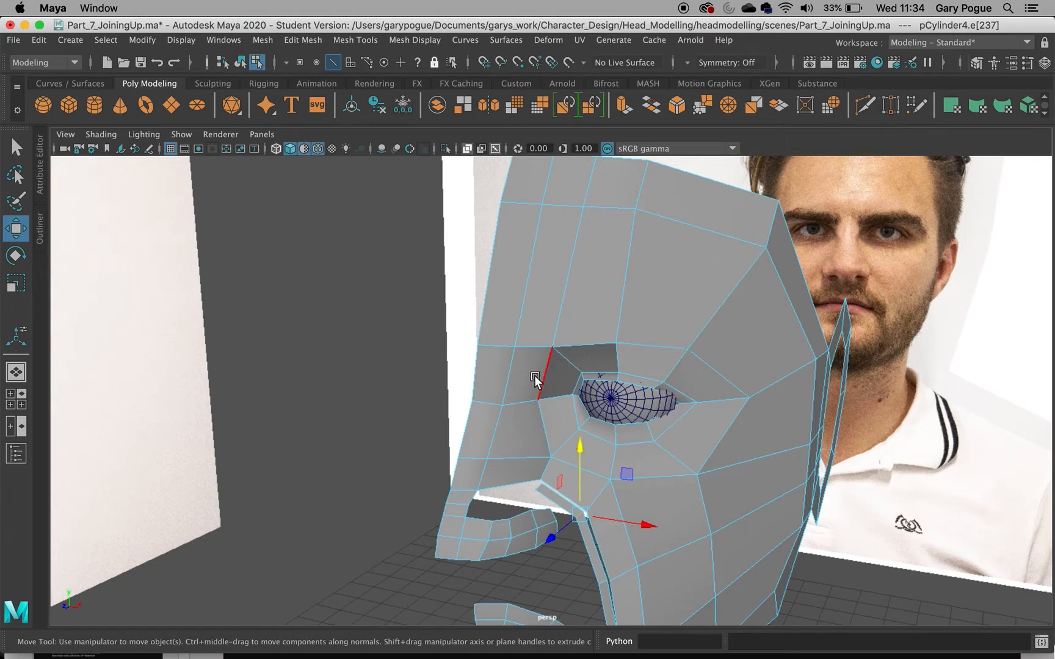
pyautogui.hotkey('ctrl', 'shift', 'x')
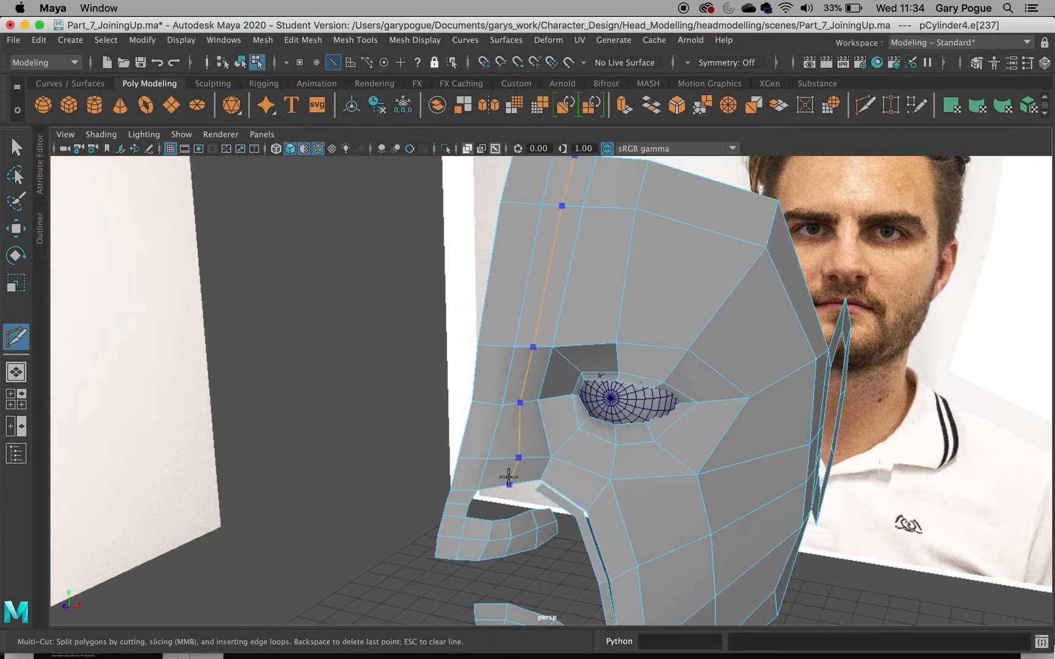
pyautogui.keyDown('ctrl'); pyautogui.click(508, 477); pyautogui.keyUp('ctrl')
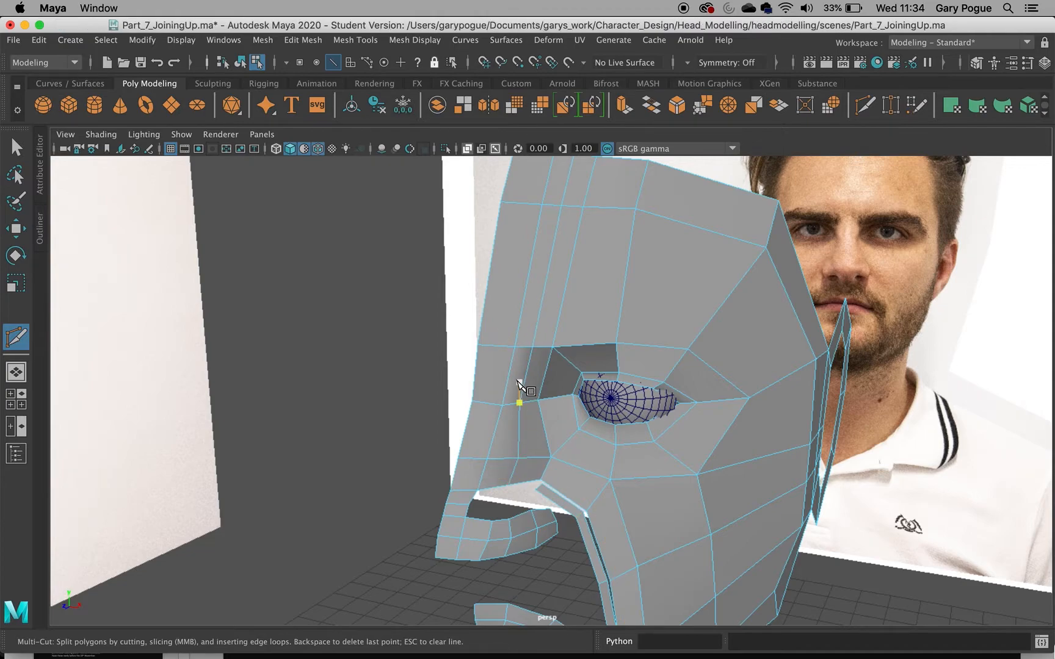
# Shift the vertices beside the nose bridge at brow and eye level toward the centre line in the front view to space the loops evenly
pyautogui.press('w')
pyautogui.click(509, 347)
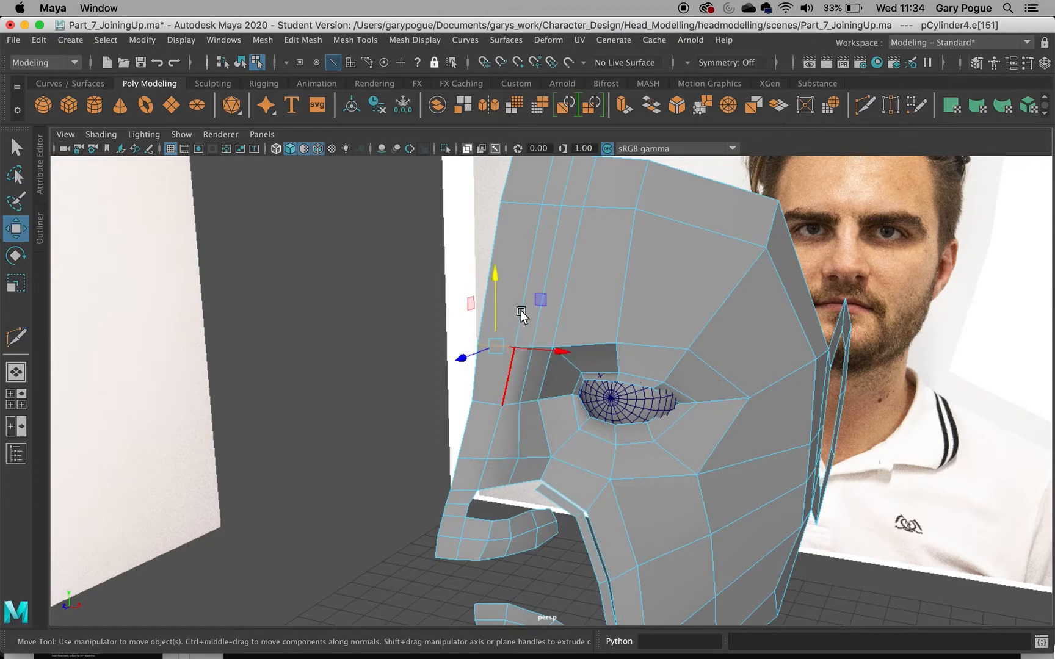
pyautogui.press('space')
pyautogui.press('space')
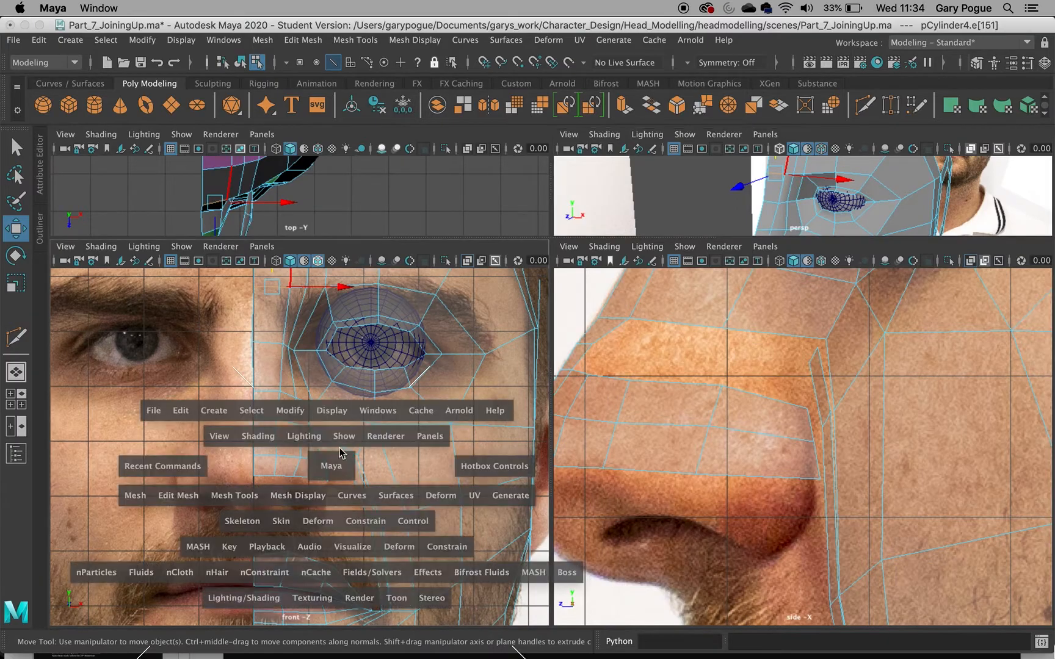
pyautogui.keyDown('alt'); pyautogui.moveTo(404, 276); pyautogui.dragTo(423, 497, button='middle'); pyautogui.keyUp('alt')
pyautogui.moveTo(533, 361); pyautogui.dragTo(475, 228, button='right')
pyautogui.click(549, 289)
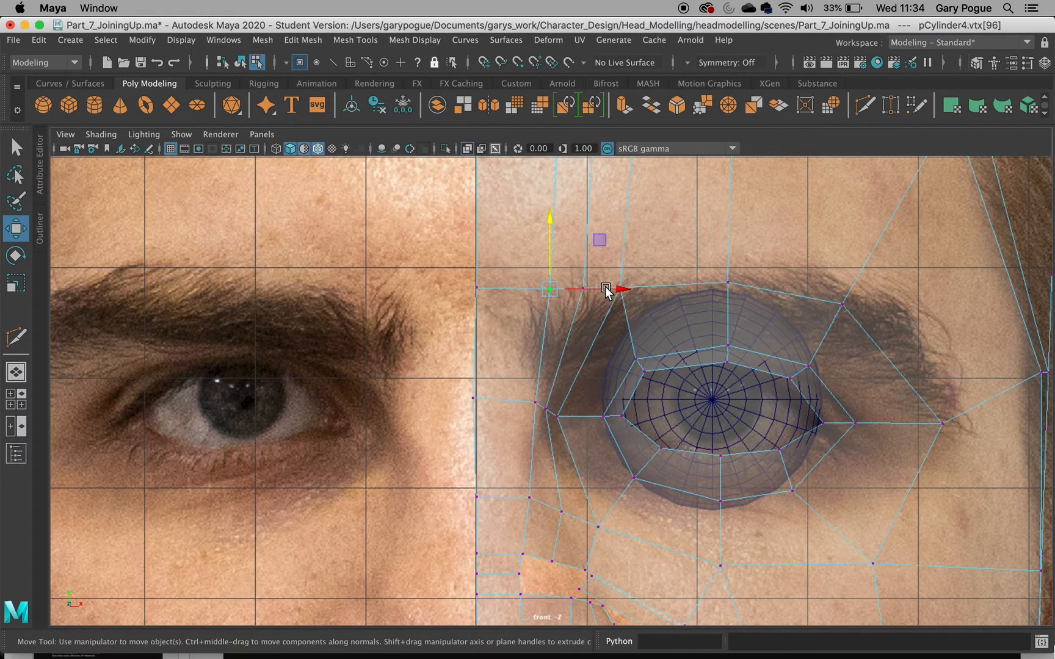
pyautogui.moveTo(605, 289); pyautogui.dragTo(586, 288)
pyautogui.click(534, 403)
pyautogui.moveTo(576, 405); pyautogui.dragTo(558, 405)
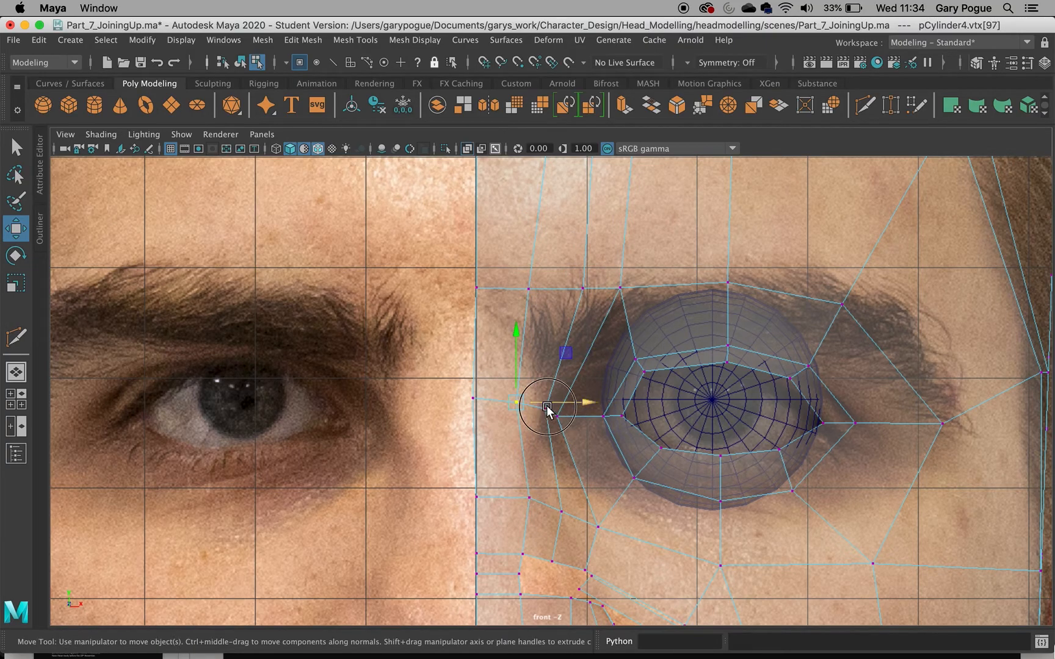
pyautogui.click(583, 289)
pyautogui.moveTo(639, 289); pyautogui.dragTo(625, 289)
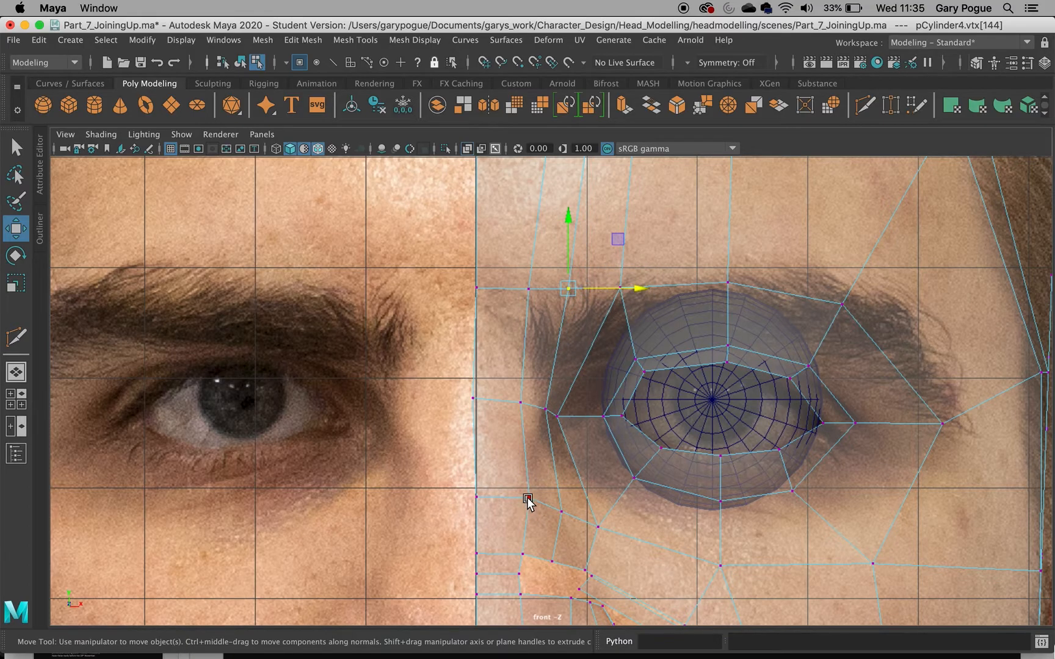
# Move the loop vertices along the side of the nose below the eye sideways in the front view to even their spacing
pyautogui.moveTo(583, 497); pyautogui.dragTo(574, 498)
pyautogui.keyDown('alt'); pyautogui.moveTo(555, 546); pyautogui.dragTo(508, 417, button='middle'); pyautogui.keyUp('alt')
pyautogui.click(506, 413)
pyautogui.moveTo(561, 416); pyautogui.dragTo(544, 416)
pyautogui.click(498, 463)
pyautogui.moveTo(521, 463); pyautogui.dragTo(523, 464)
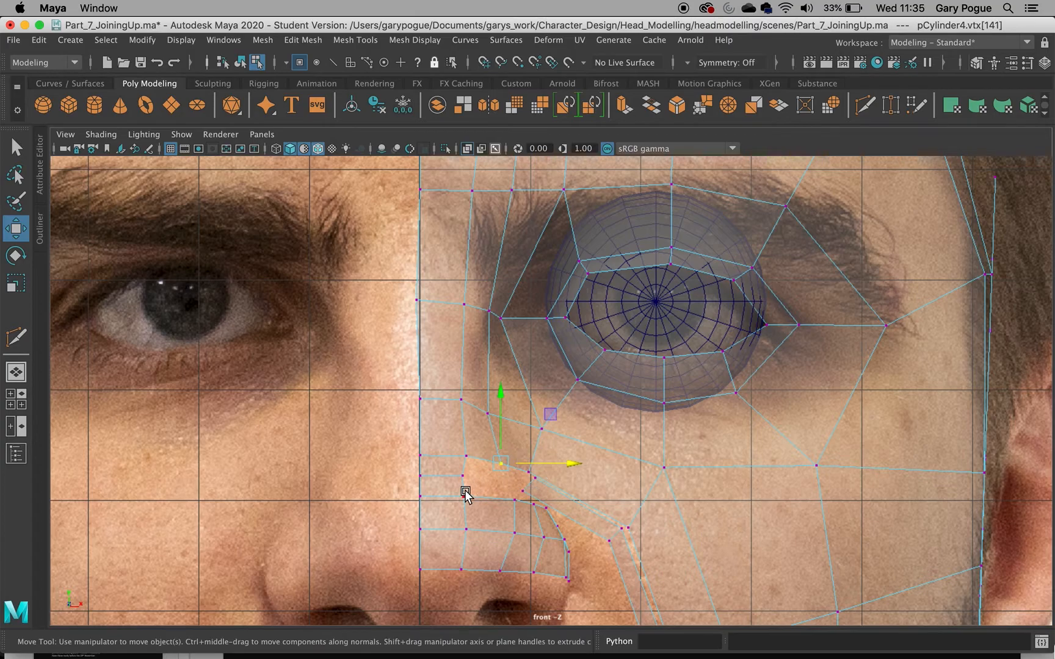
# Fill the gap between the nose bridge and the nose tip section with a new face using Append to Polygon
pyautogui.scroll(2, 465, 495)
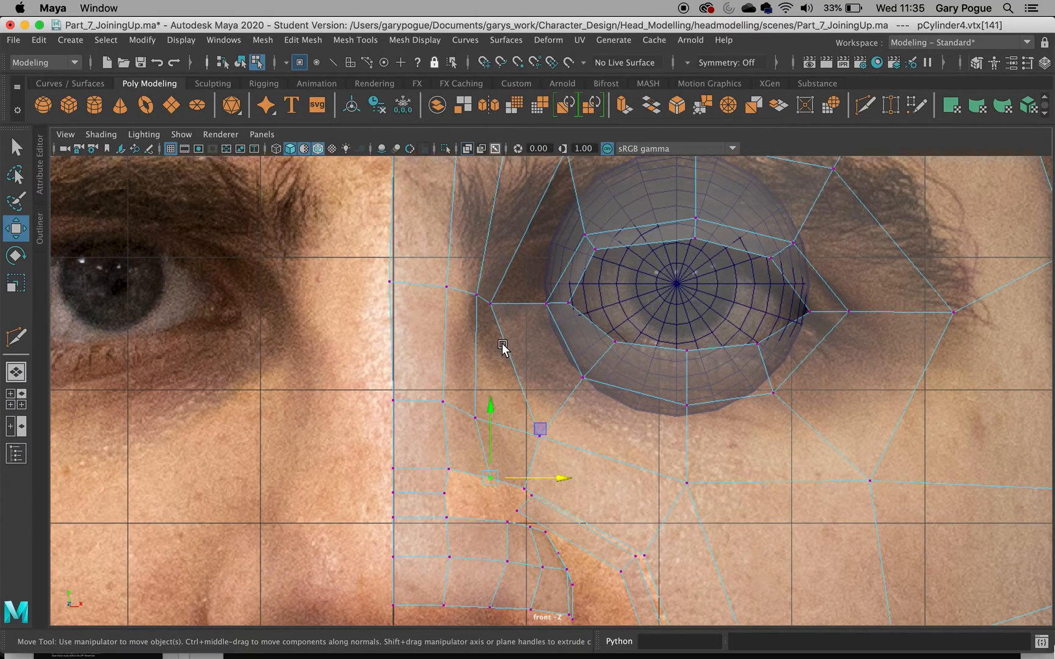
pyautogui.click(268, 39)
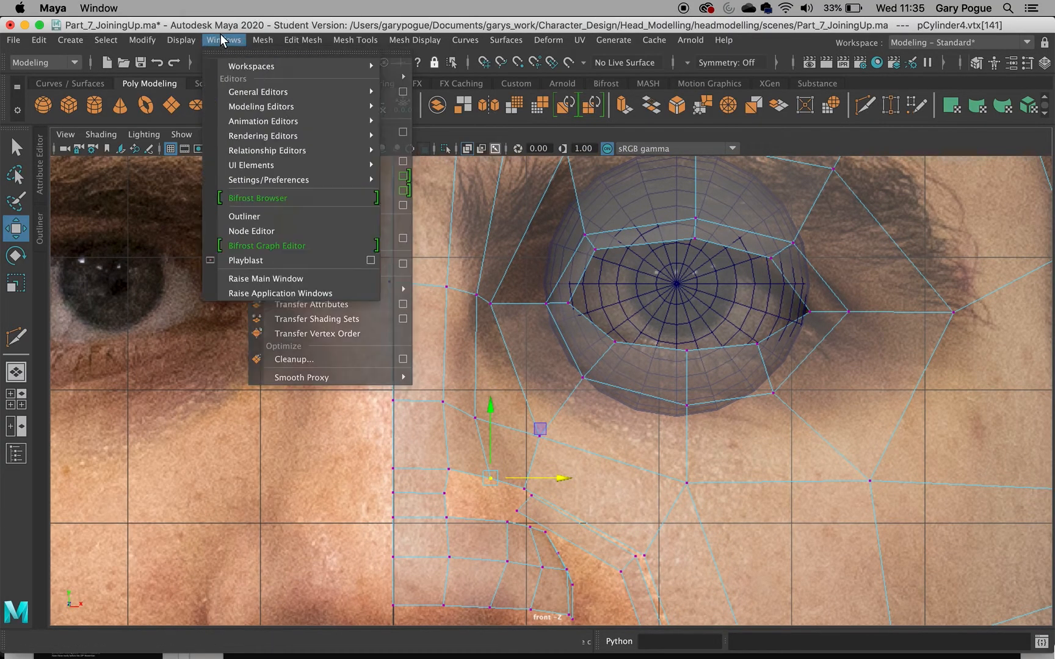
pyautogui.moveTo(355, 41)
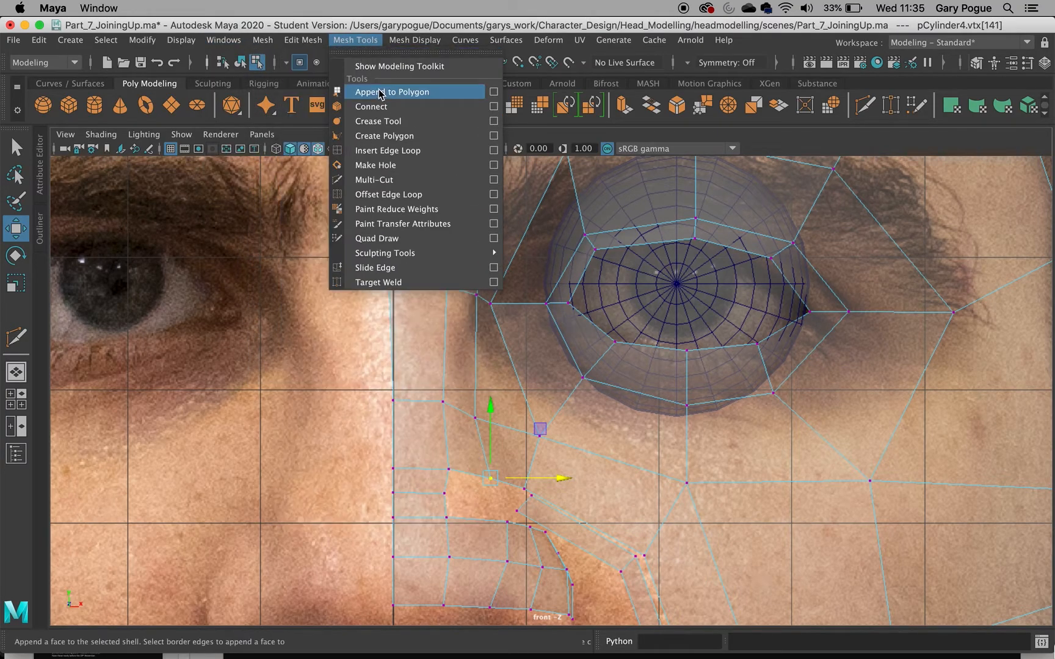
pyautogui.click(379, 92)
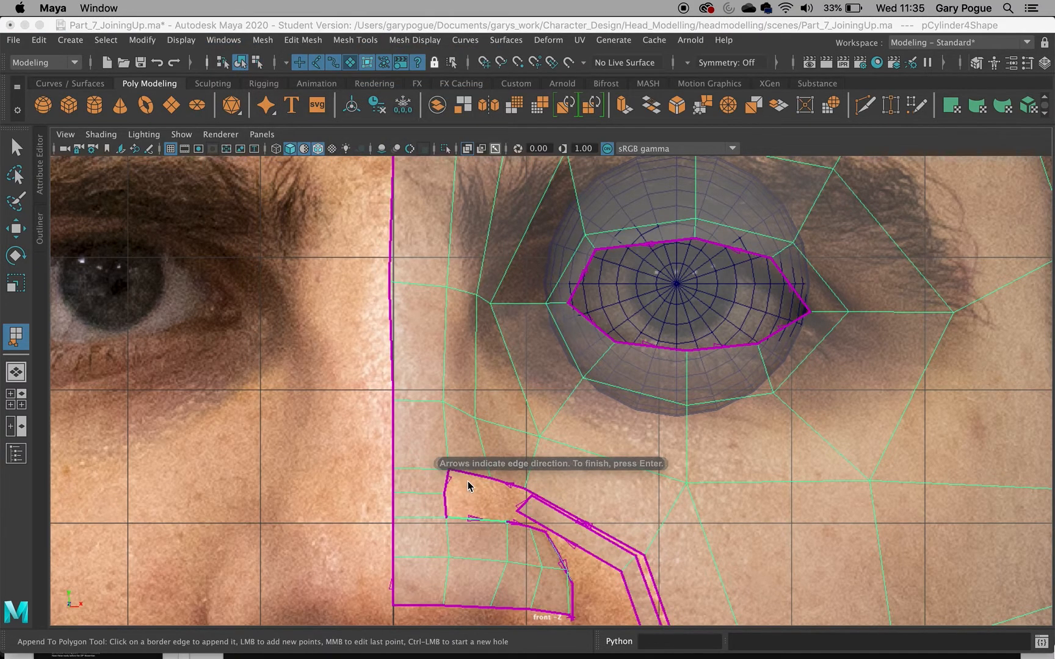
pyautogui.press('Return')
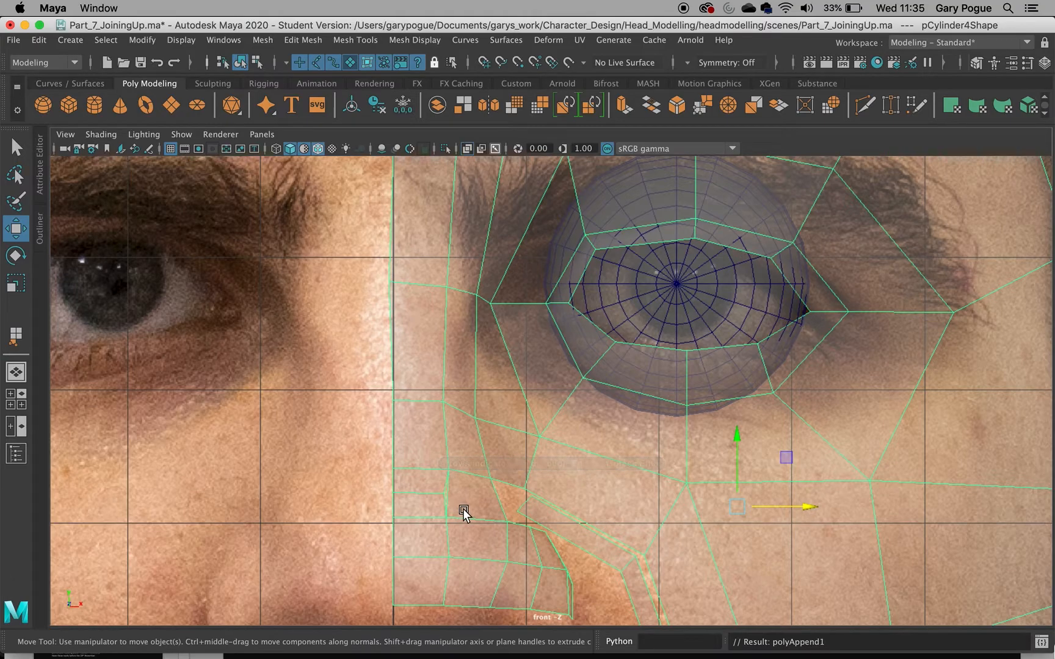
# Cut an edge across the new nose face with Multi-Cut and weld its inner end to the adjacent nose vertex
pyautogui.click(865, 106)
pyautogui.click(448, 493)
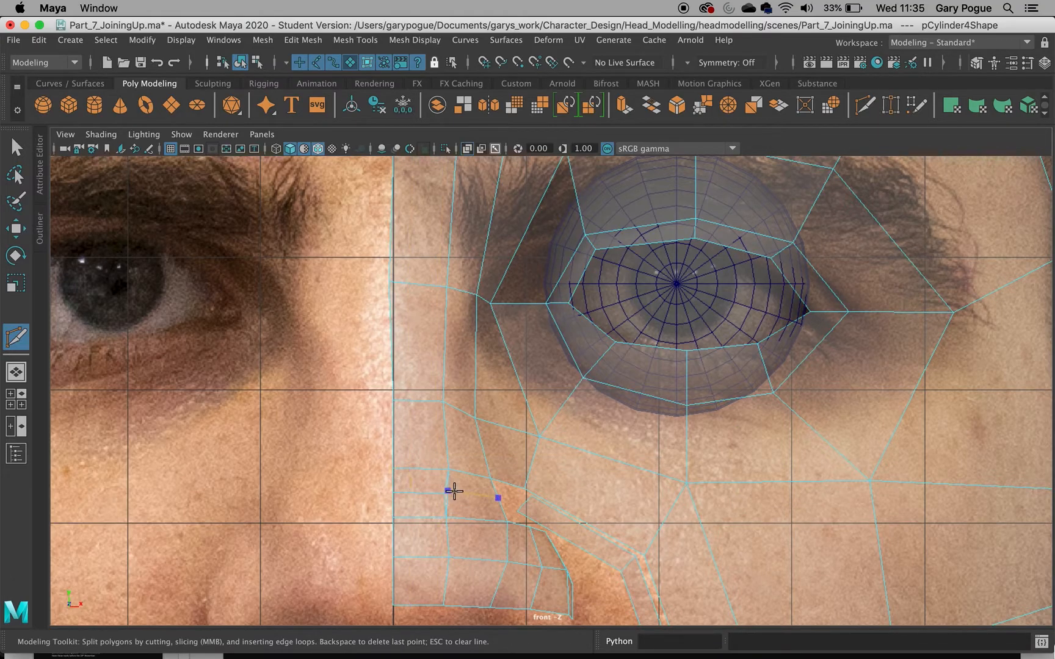
pyautogui.press('Escape')
pyautogui.press('w')
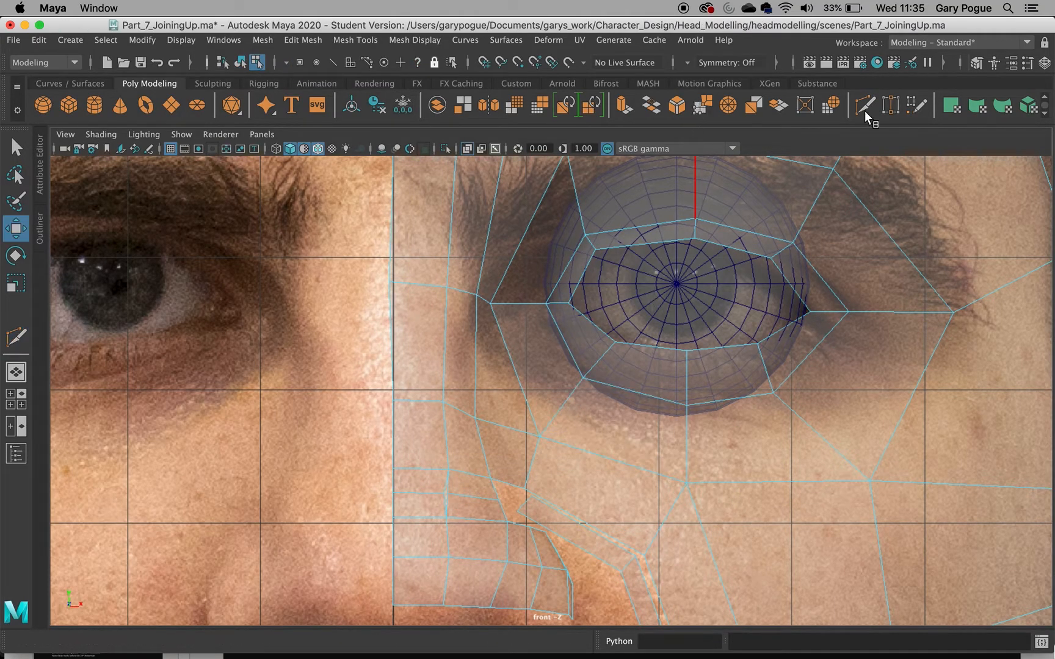
pyautogui.moveTo(444, 494); pyautogui.dragTo(457, 496)
pyautogui.press('w')
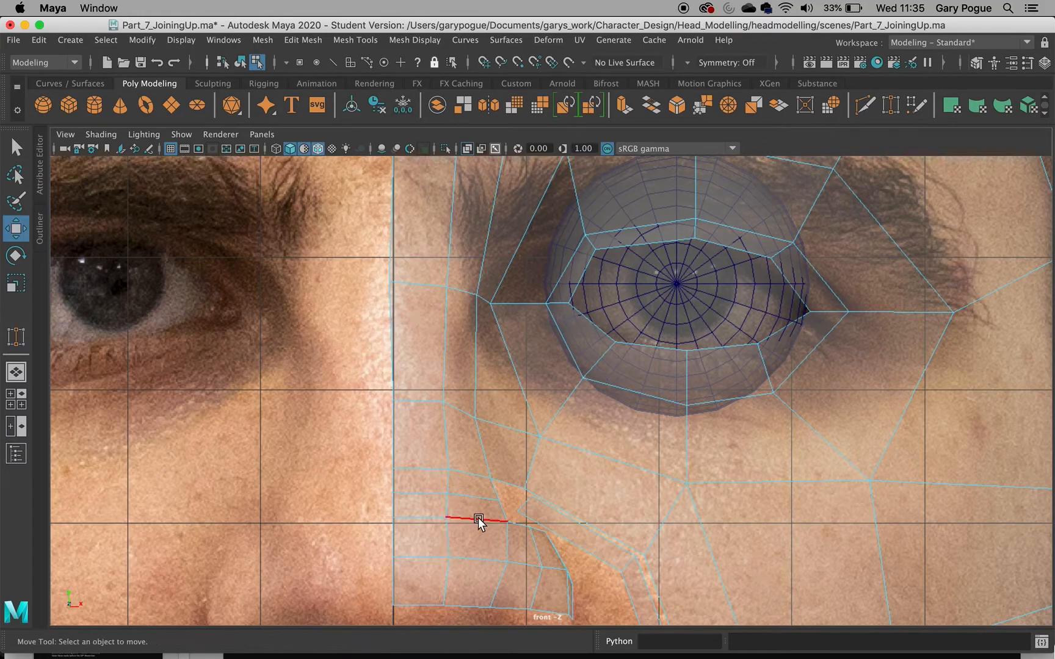
# Rotate the upper end edge of the cheek strip and move it close to the cheek border beside the nose in the front view
pyautogui.press('space')
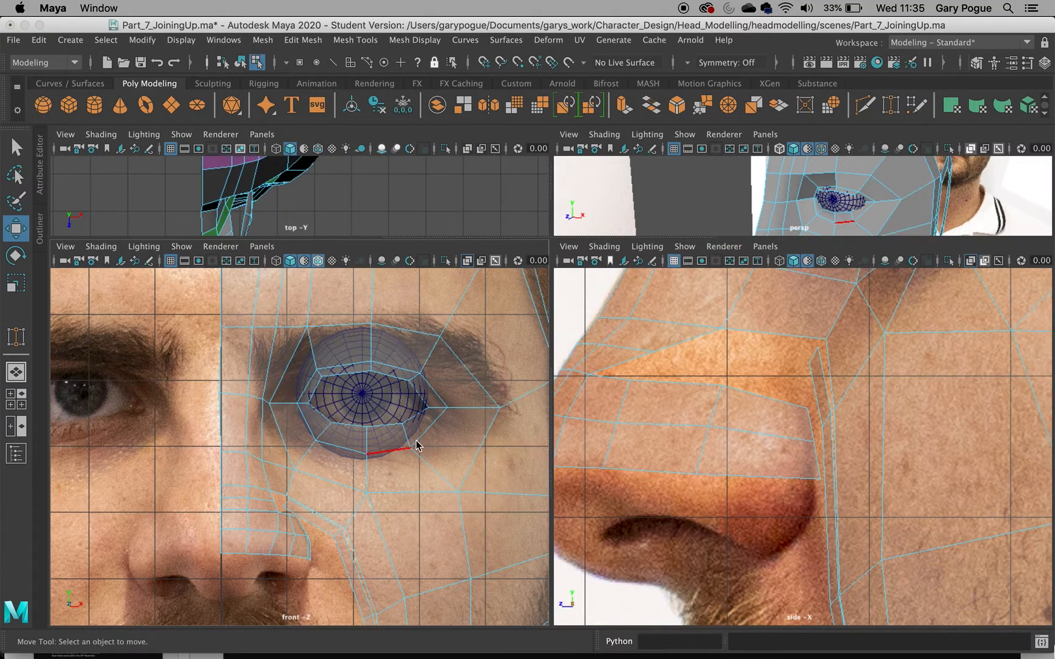
pyautogui.press('space')
pyautogui.scroll(2, 437, 424)
pyautogui.keyDown('alt'); pyautogui.moveTo(441, 498); pyautogui.dragTo(481, 395, button='middle'); pyautogui.keyUp('alt')
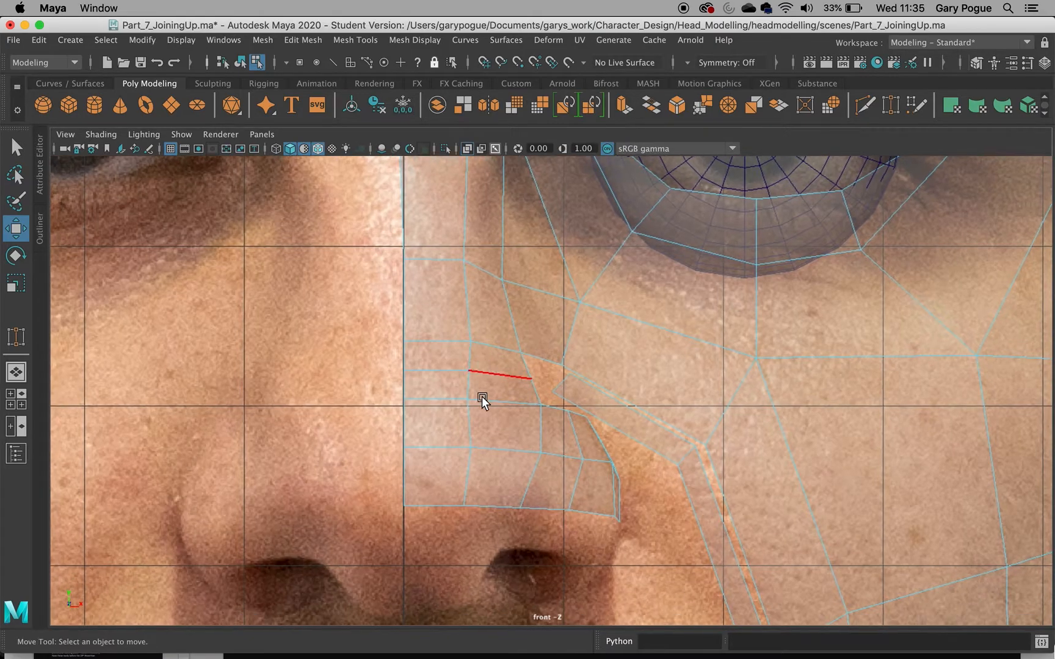
pyautogui.click(558, 384)
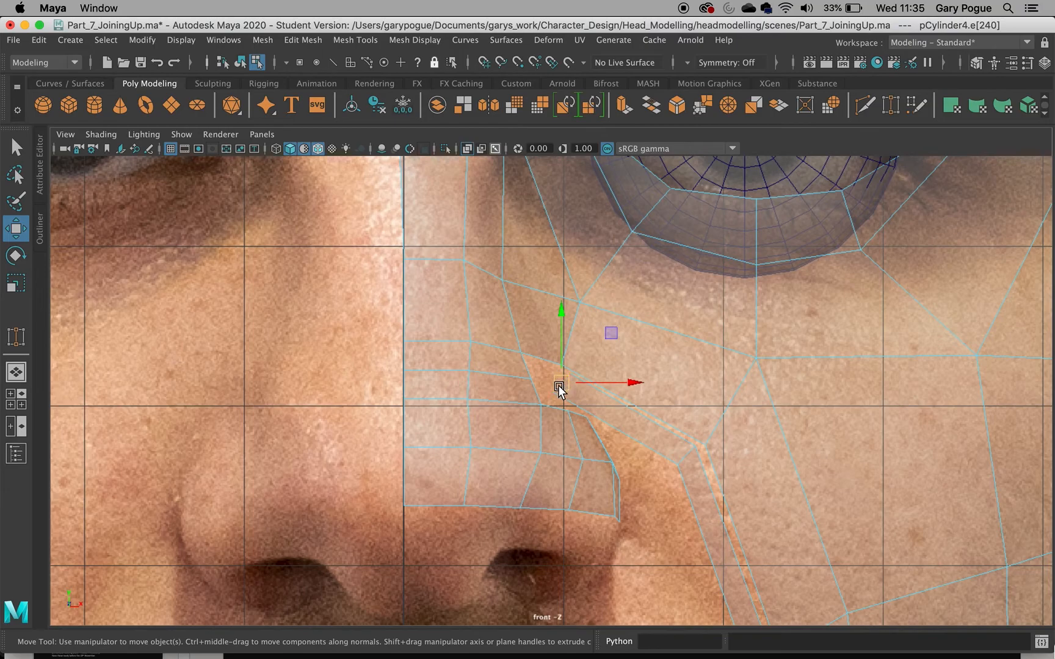
pyautogui.press('e')
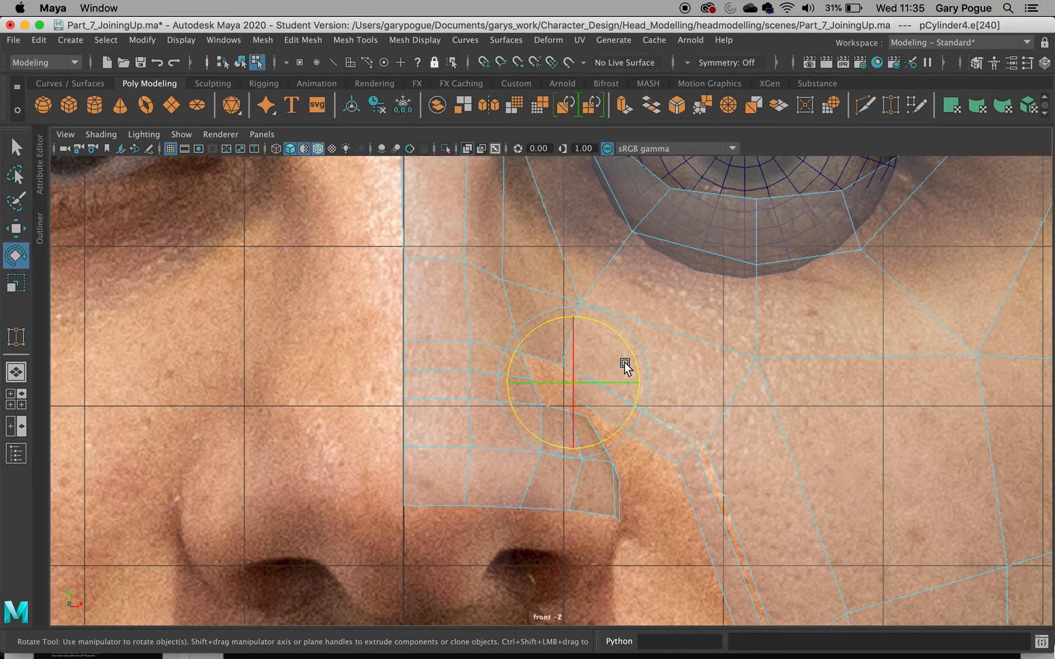
pyautogui.moveTo(632, 352); pyautogui.dragTo(581, 309)
pyautogui.press('w')
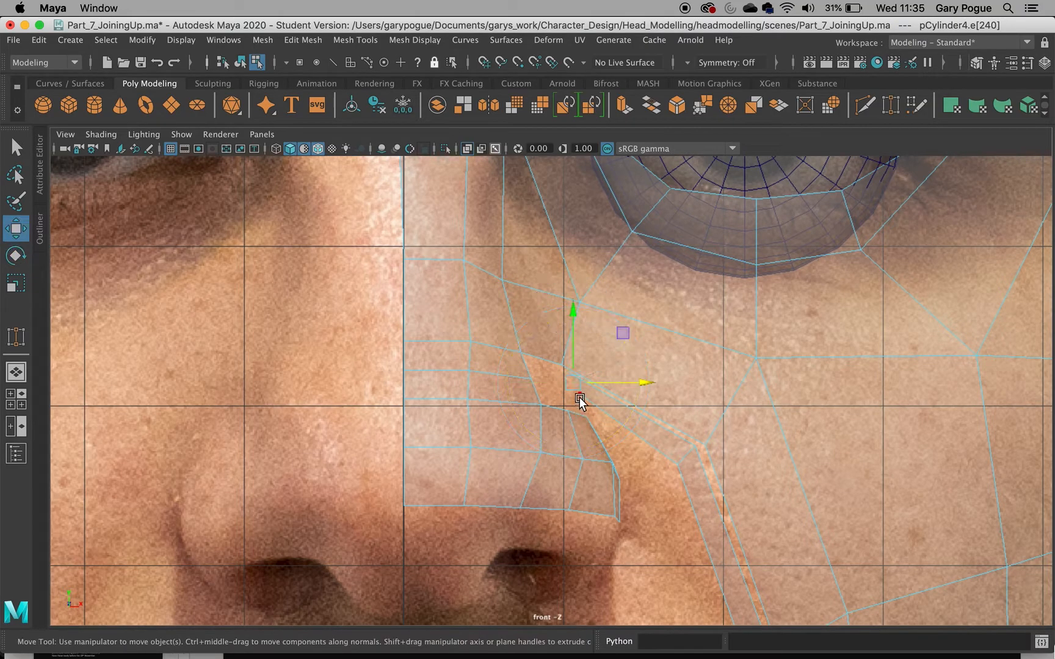
pyautogui.moveTo(564, 384); pyautogui.dragTo(555, 379)
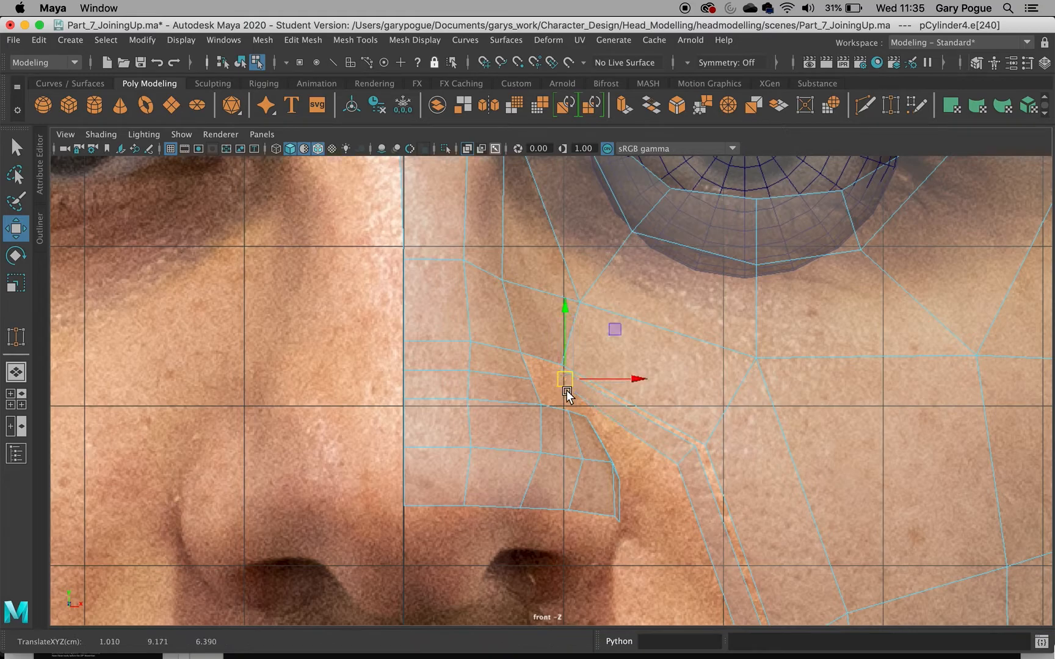
# Examine the opening between the nose side and the cheek strip from the perspective view
pyautogui.click(684, 452)
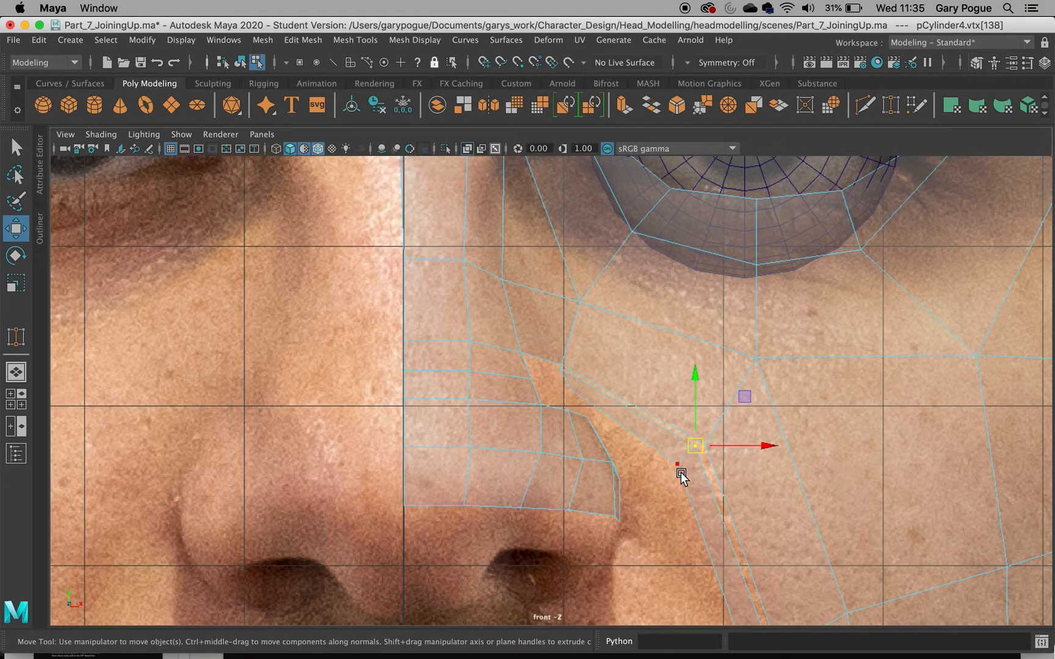
pyautogui.scroll(-6, 608, 353)
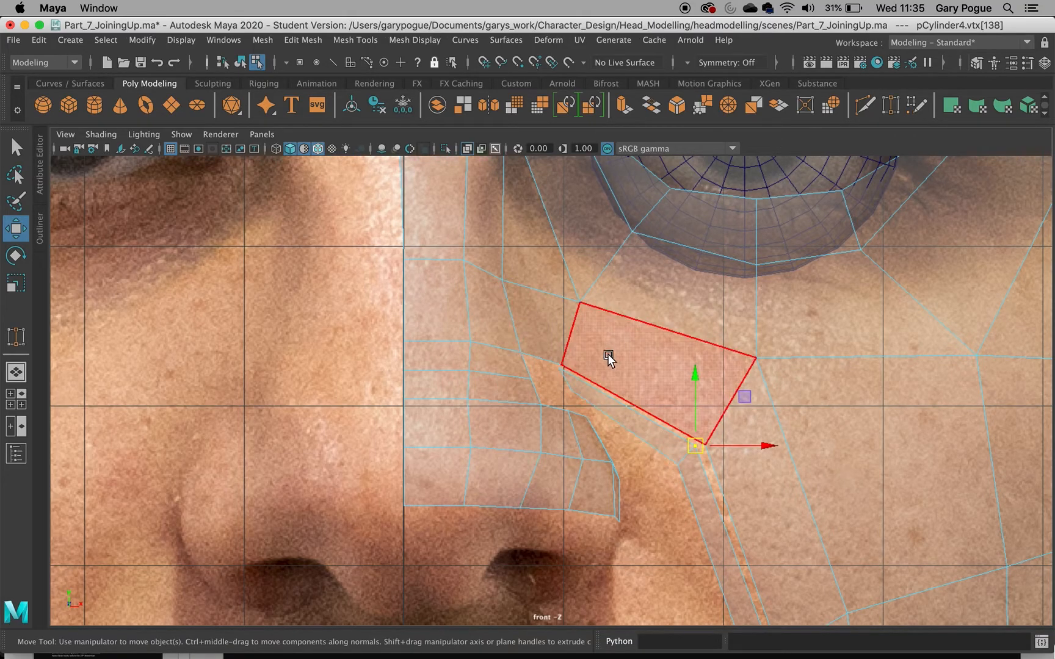
pyautogui.press('space')
pyautogui.press('space')
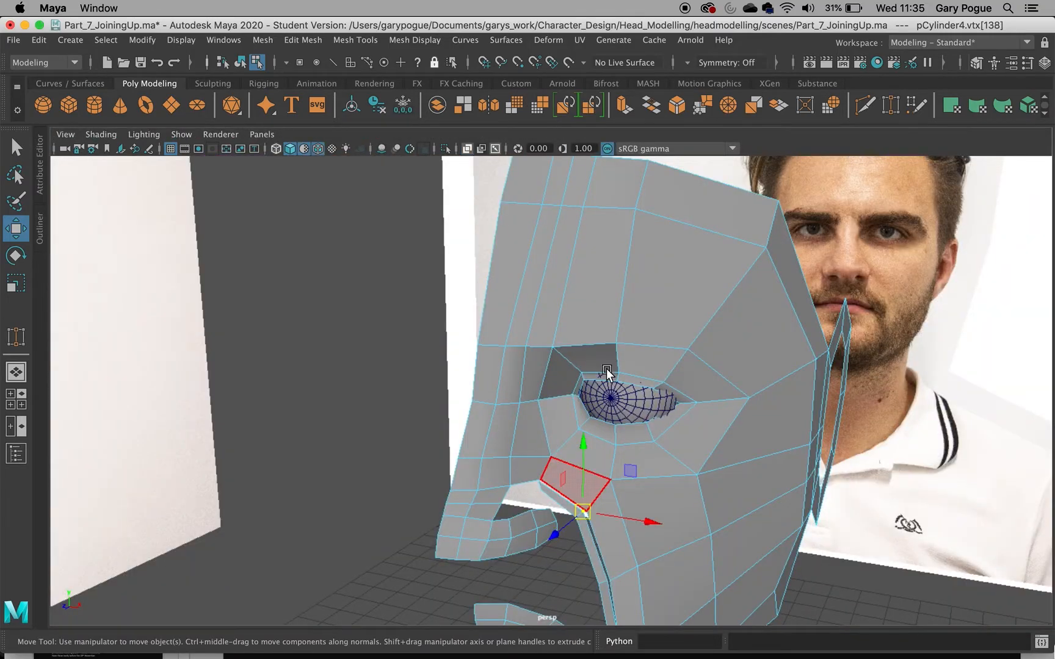
pyautogui.keyDown('alt'); pyautogui.moveTo(606, 372); pyautogui.dragTo(632, 223, button='middle'); pyautogui.keyUp('alt')
pyautogui.keyDown('alt'); pyautogui.moveTo(632, 223); pyautogui.dragTo(616, 281); pyautogui.keyUp('alt')
pyautogui.scroll(3, 563, 307)
pyautogui.keyDown('alt'); pyautogui.moveTo(562, 307); pyautogui.dragTo(516, 266, button='middle'); pyautogui.keyUp('alt')
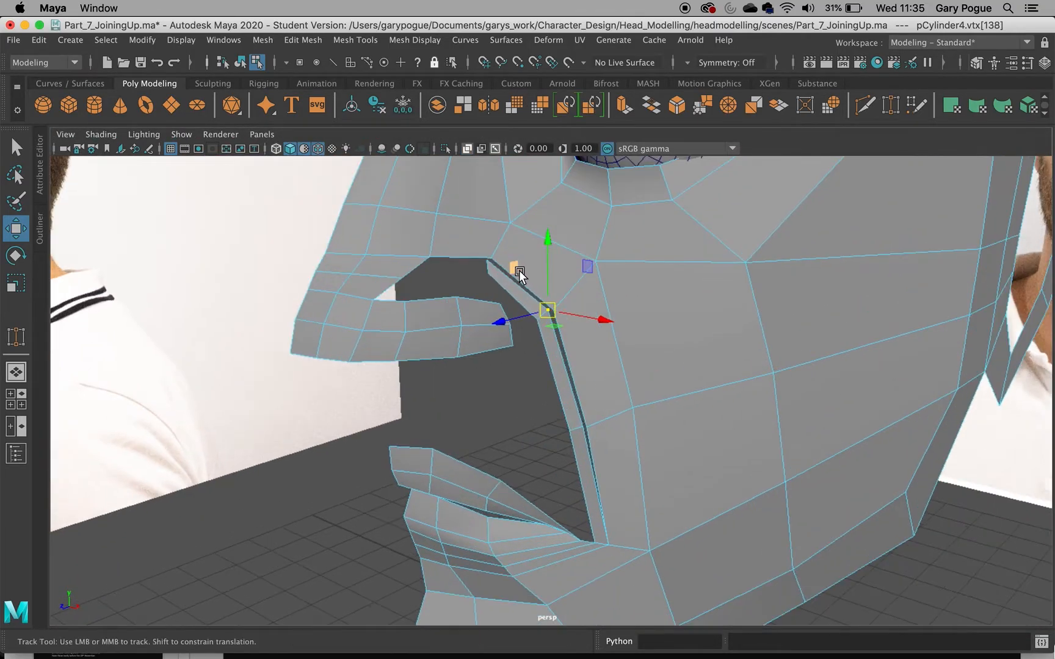
pyautogui.scroll(5, 581, 305)
pyautogui.moveTo(539, 308); pyautogui.dragTo(464, 240, button='right')
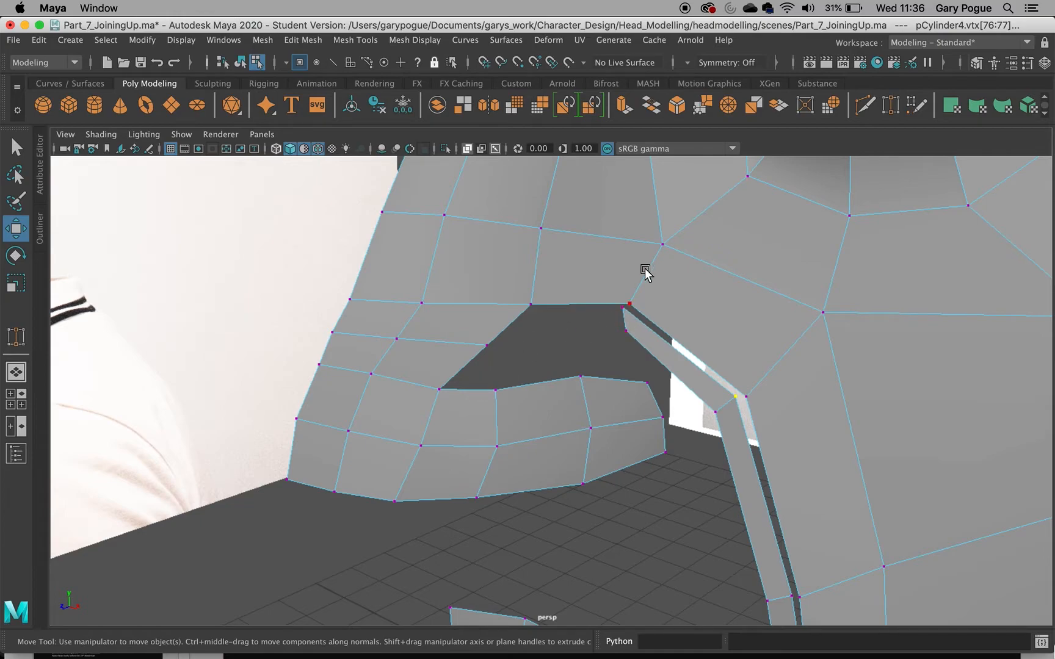
# Extrude the upper end edge of the cheek strip and move it forward across the nose side in the side view
pyautogui.moveTo(621, 320); pyautogui.dragTo(621, 196, button='right')
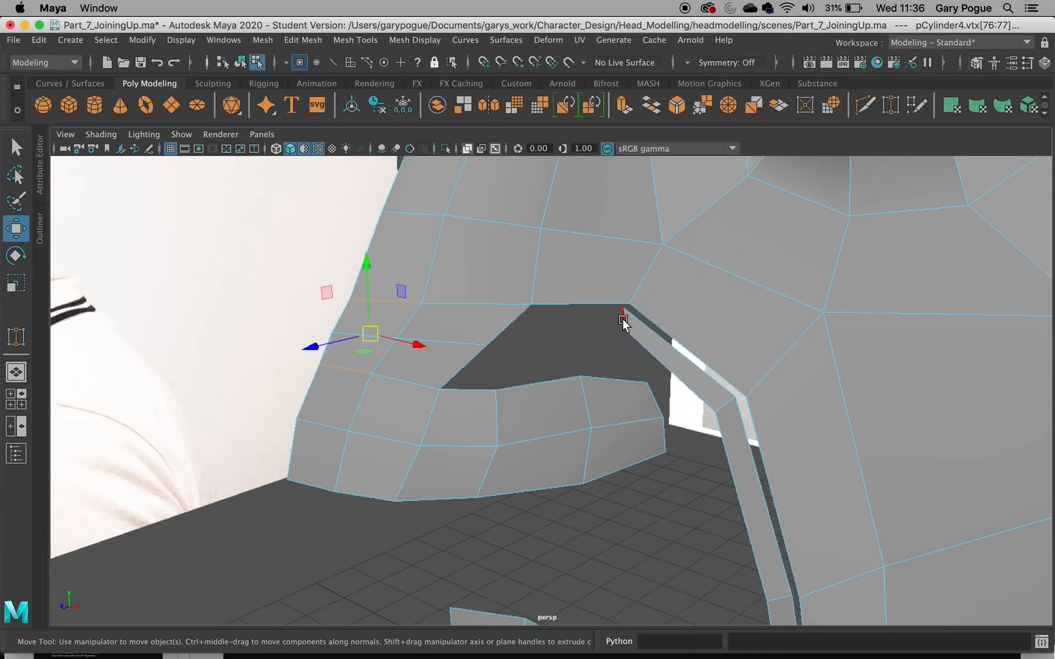
pyautogui.click(624, 320)
pyautogui.hotkey('ctrl', 'e')
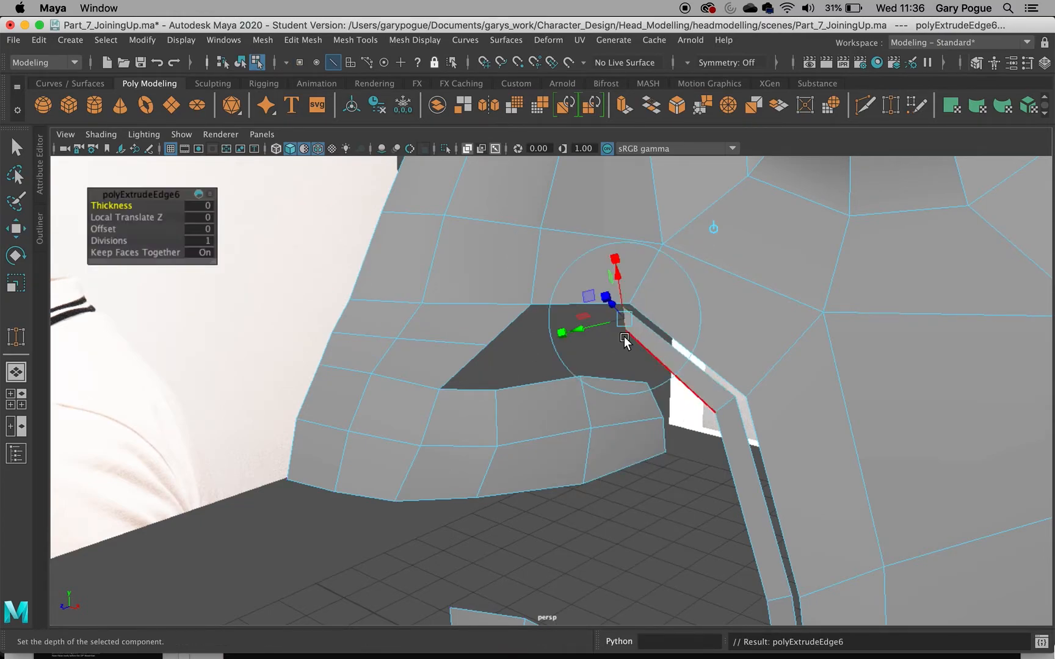
pyautogui.press('w')
pyautogui.press('space')
pyautogui.moveTo(794, 357); pyautogui.dragTo(767, 344)
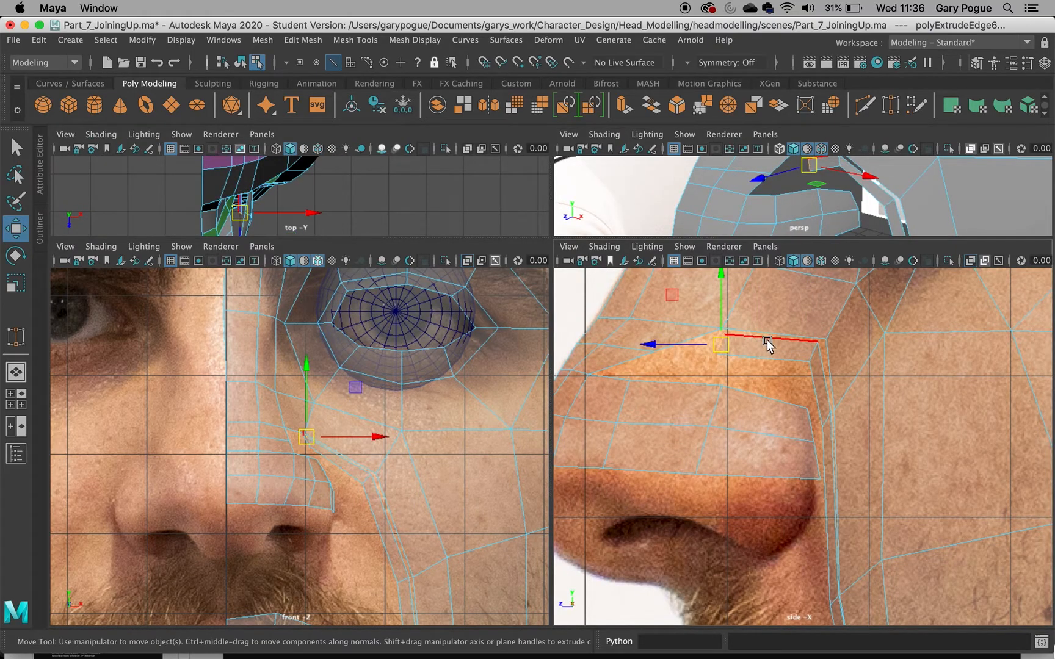
pyautogui.press('e')
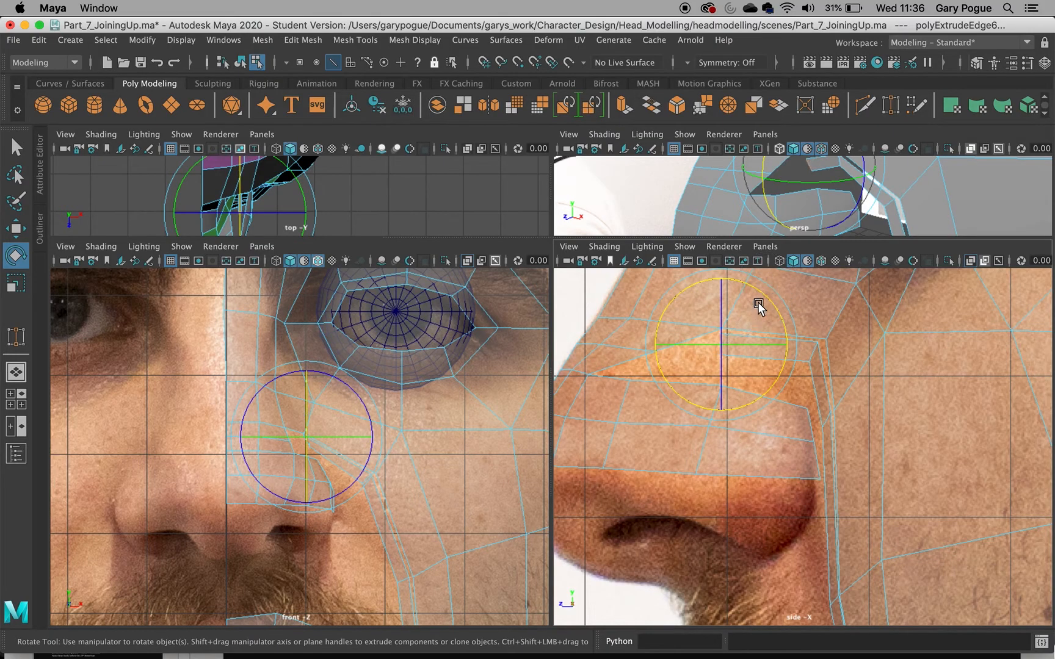
pyautogui.press('w')
# Move the nose-side vertices above the opening forward along the nose profile in the side view
pyautogui.keyDown('alt'); pyautogui.moveTo(746, 358); pyautogui.dragTo(754, 369, button='middle'); pyautogui.keyUp('alt')
pyautogui.moveTo(751, 342); pyautogui.dragTo(687, 244, button='right')
pyautogui.click(738, 364)
pyautogui.moveTo(748, 362); pyautogui.dragTo(666, 360)
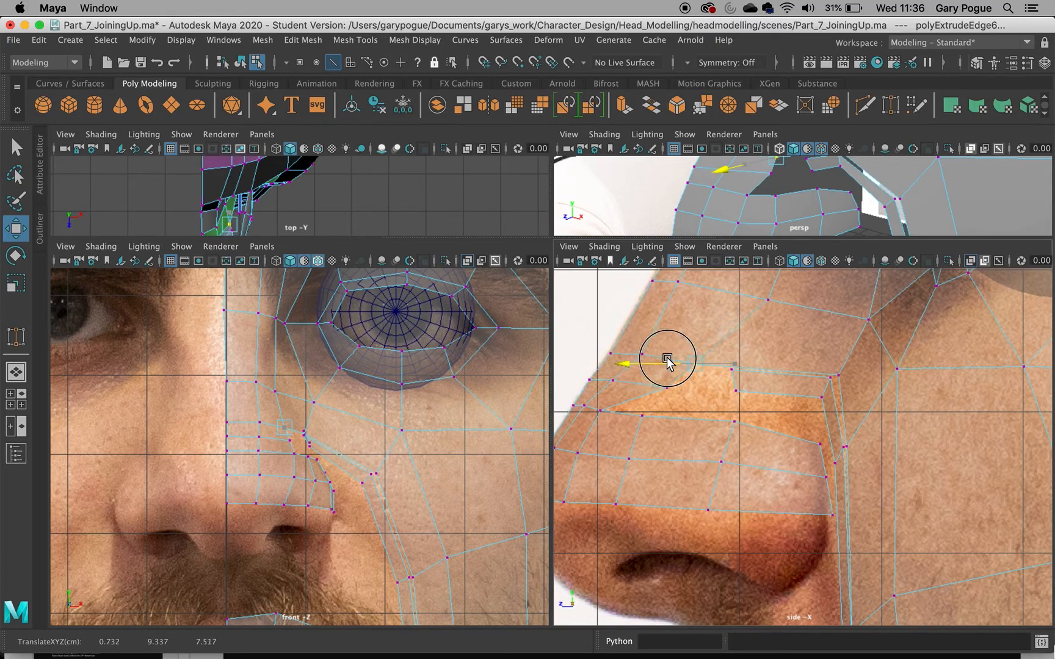
pyautogui.click(766, 298)
pyautogui.keyDown('alt'); pyautogui.moveTo(755, 325); pyautogui.dragTo(772, 464, button='middle'); pyautogui.keyUp('alt')
pyautogui.moveTo(765, 442); pyautogui.dragTo(718, 439)
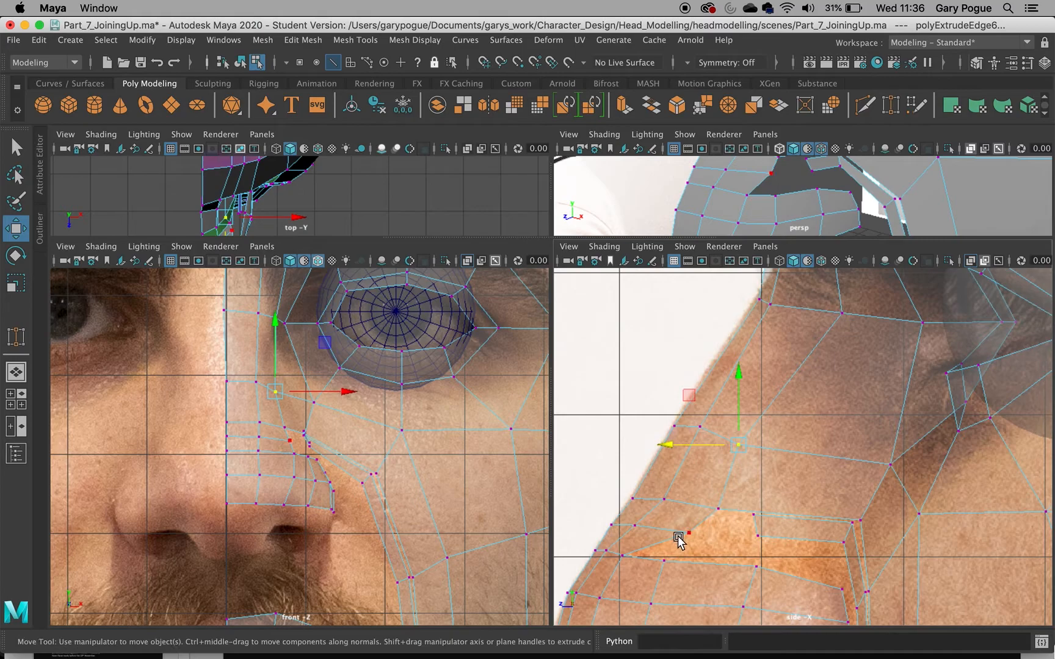
# Reposition the nose vertices around the front corner of the opening closer to the nose profile in the side view
pyautogui.click(681, 534)
pyautogui.moveTo(668, 533); pyautogui.dragTo(642, 529)
pyautogui.moveTo(645, 575); pyautogui.dragTo(646, 576)
pyautogui.click(715, 509)
pyautogui.moveTo(714, 506); pyautogui.dragTo(683, 562)
pyautogui.click(659, 500)
pyautogui.click(636, 526)
pyautogui.click(628, 558)
# Slide the front end edge of the extruded cheek strip forward beside the corner vertex of the nose opening
pyautogui.keyDown('alt'); pyautogui.moveTo(749, 574); pyautogui.dragTo(782, 502, button='middle'); pyautogui.keyUp('alt')
pyautogui.moveTo(799, 454); pyautogui.dragTo(798, 206, button='right')
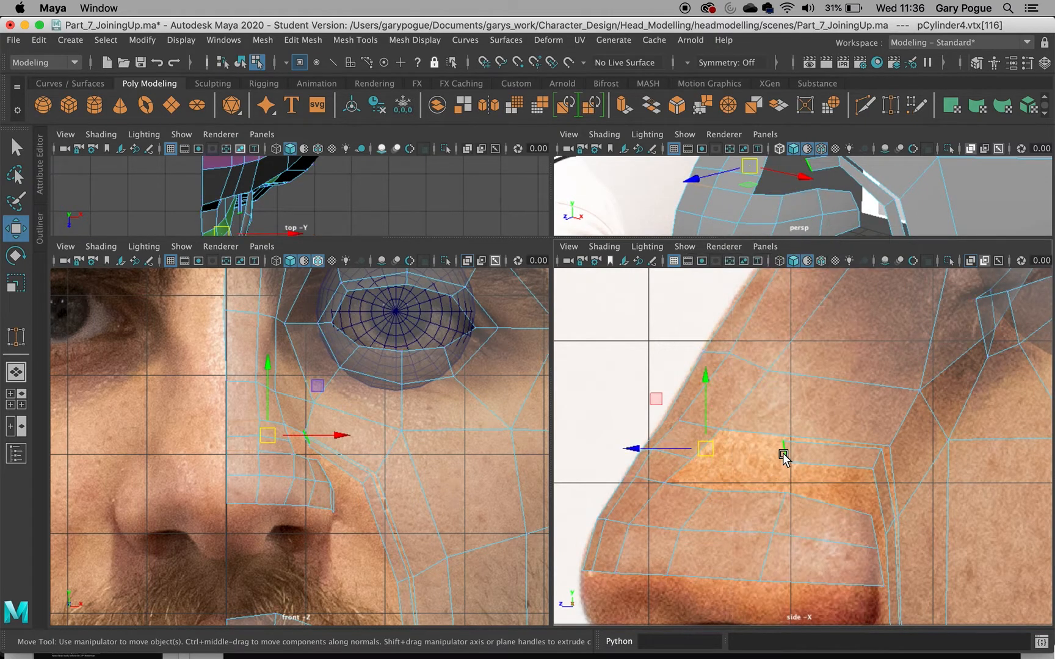
pyautogui.click(781, 463)
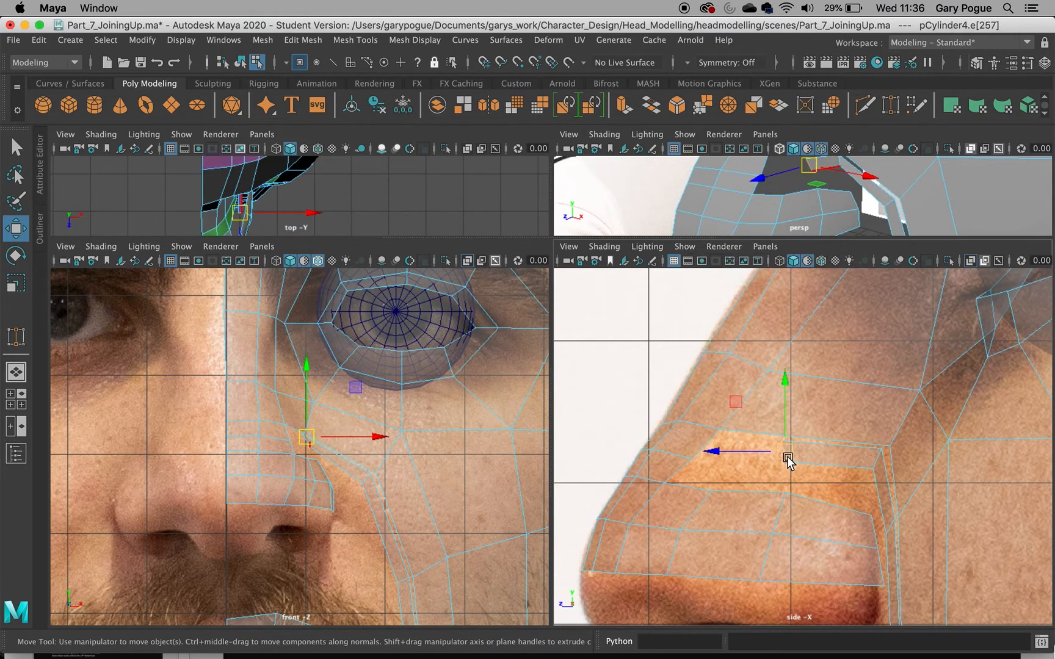
pyautogui.moveTo(787, 457); pyautogui.dragTo(734, 454)
pyautogui.scroll(3, 735, 454)
pyautogui.moveTo(685, 438); pyautogui.dragTo(638, 237, button='right')
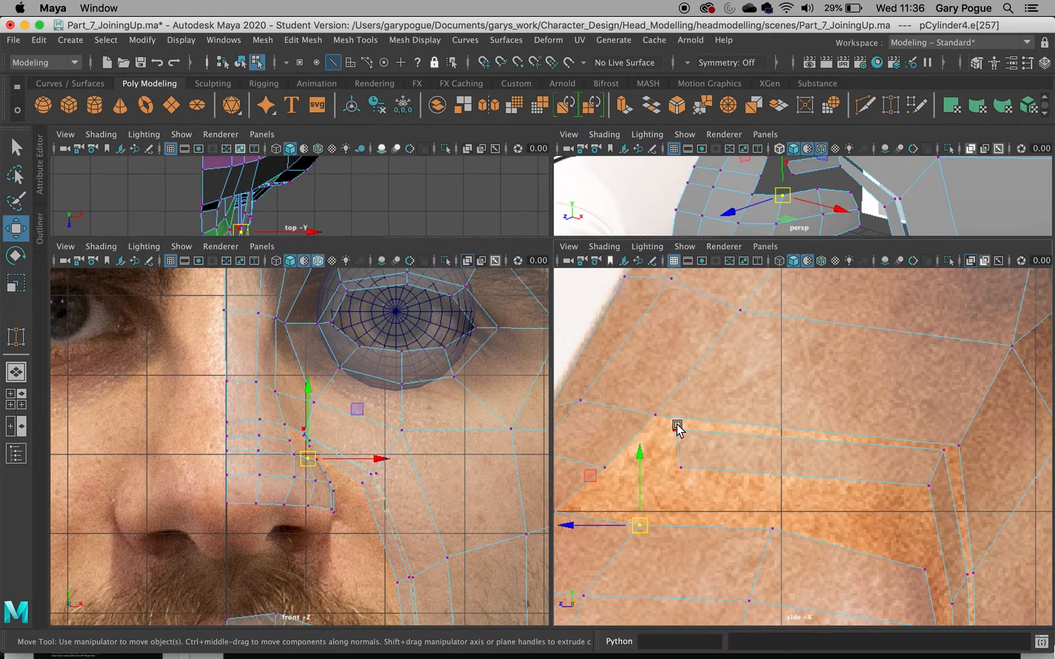
pyautogui.click(675, 431)
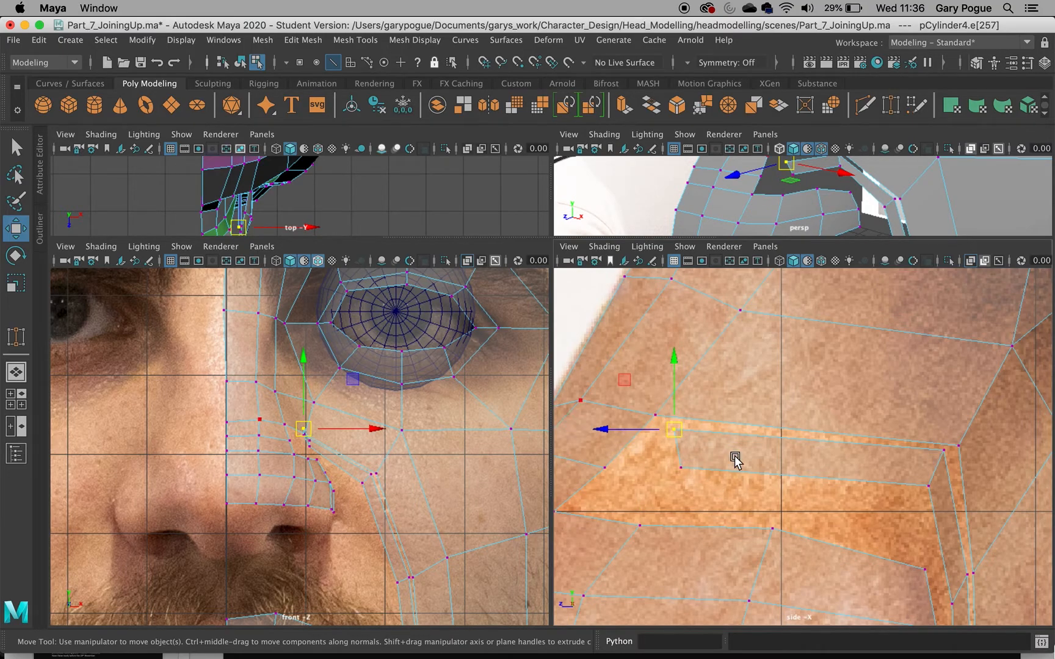
pyautogui.keyDown('alt'); pyautogui.moveTo(634, 423); pyautogui.dragTo(706, 427, button='middle'); pyautogui.keyUp('alt')
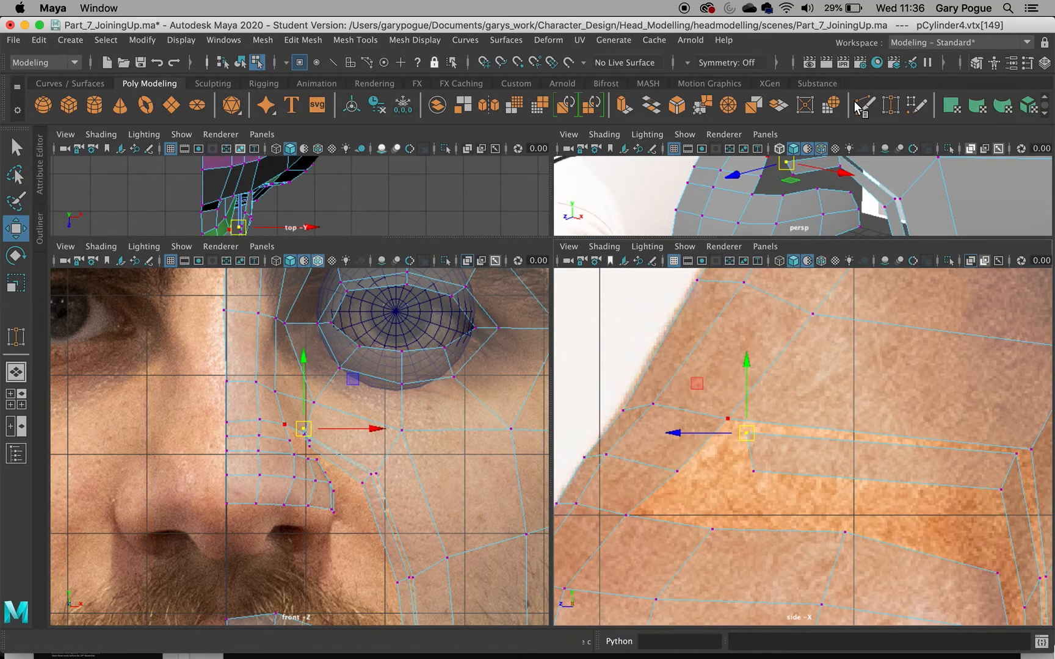
# Extrude the strip's front end edge, move it diagonally down toward the front of the nose opening and rotate it
pyautogui.rightClick(786, 457)
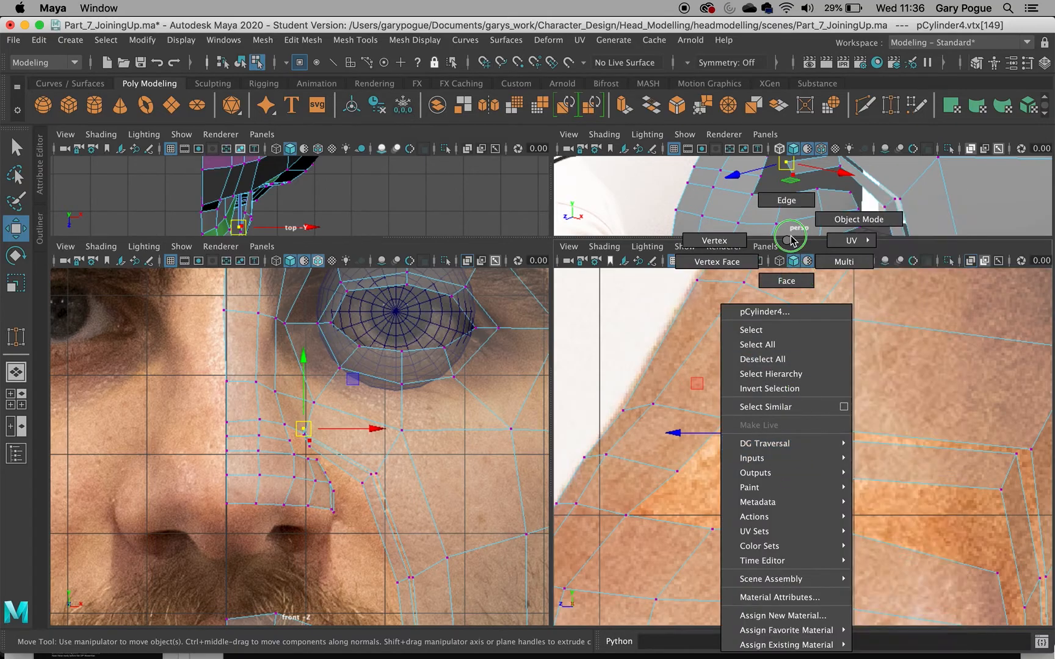
pyautogui.click(786, 201)
pyautogui.click(750, 459)
pyautogui.hotkey('ctrl', 'e')
pyautogui.moveTo(751, 453); pyautogui.dragTo(700, 498)
pyautogui.press('e')
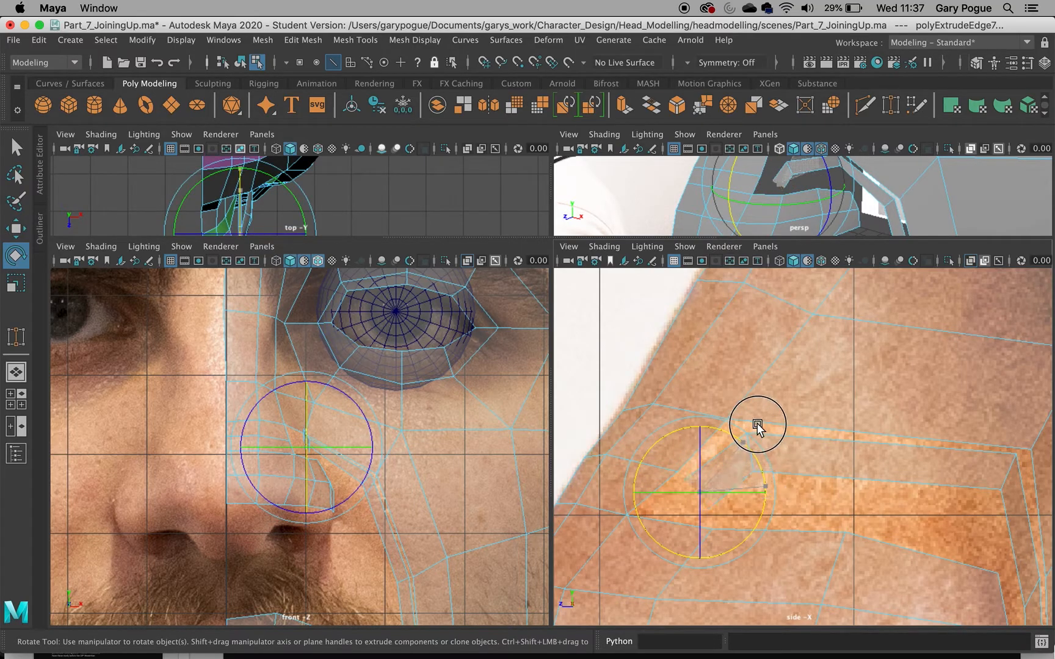
pyautogui.scroll(3, 342, 446)
pyautogui.scroll(2, 342, 446)
# Shift the new strip's edges sideways in the front view so they sit against the side of the nose
pyautogui.press('w')
pyautogui.moveTo(360, 448); pyautogui.dragTo(348, 424)
pyautogui.click(317, 423)
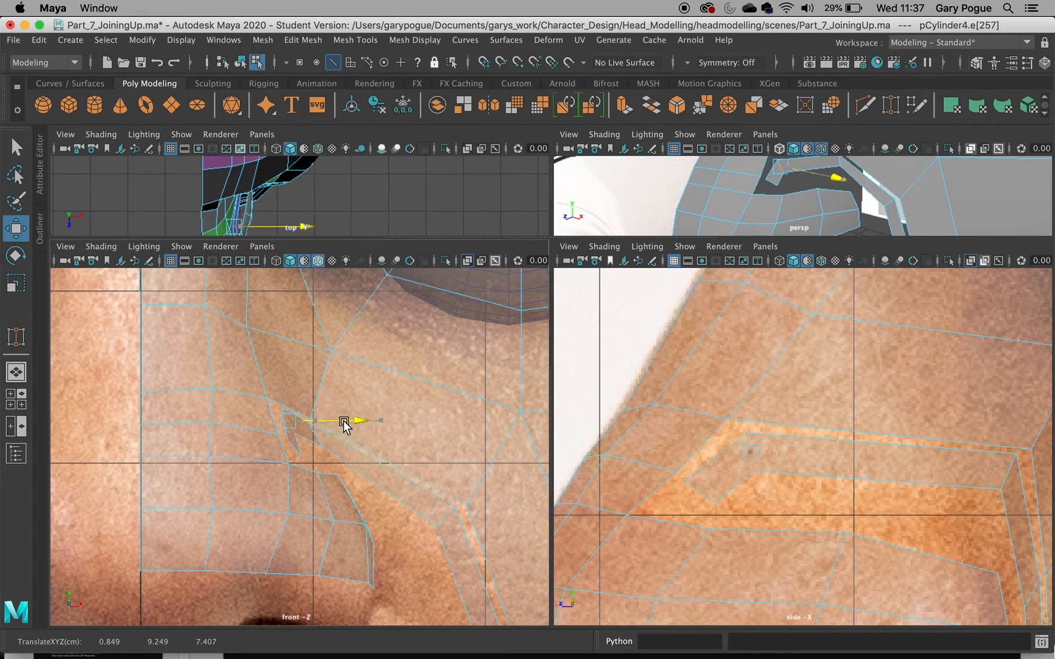
pyautogui.click(702, 492)
pyautogui.click(702, 497)
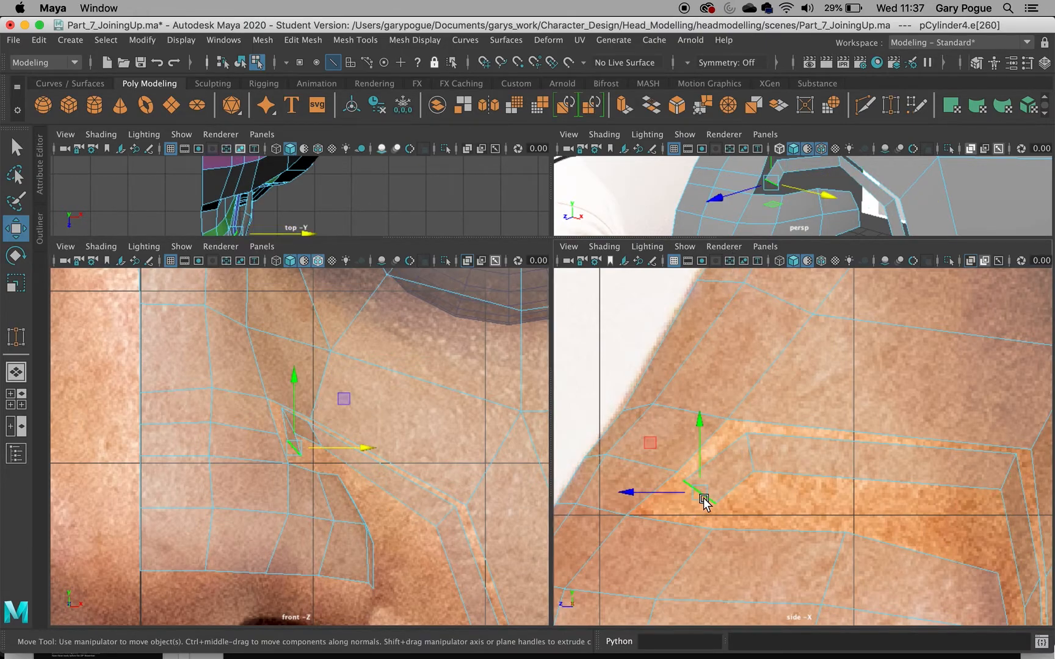
# Weld the strip's upper border edges to the matching nose and cheek border edges with Target Weld
pyautogui.press('y')
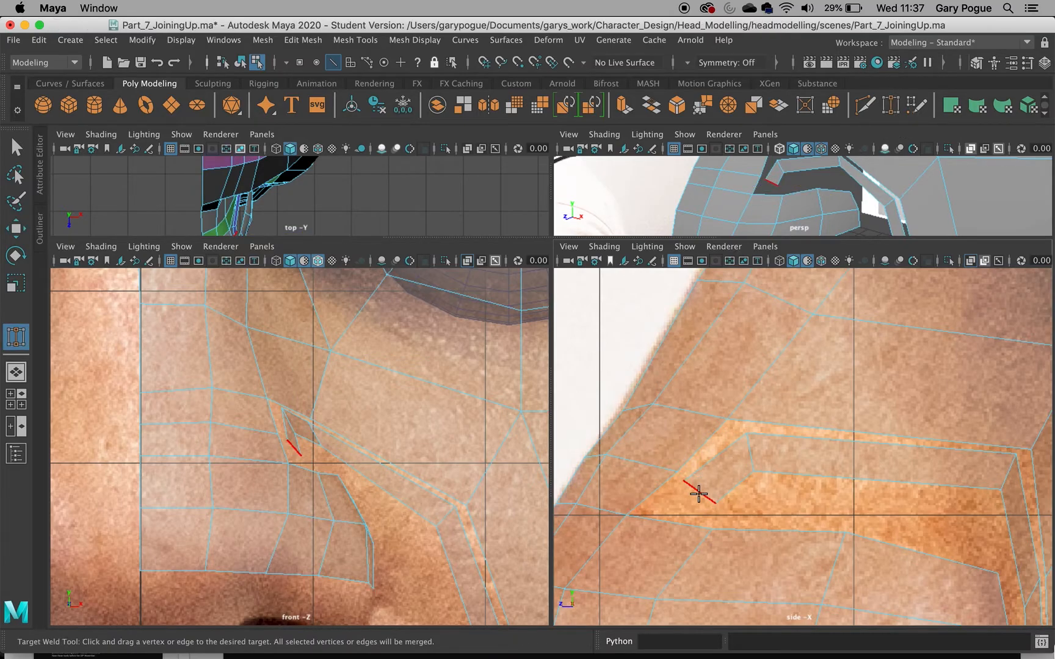
pyautogui.moveTo(731, 450); pyautogui.dragTo(720, 435)
pyautogui.moveTo(966, 445); pyautogui.dragTo(971, 433)
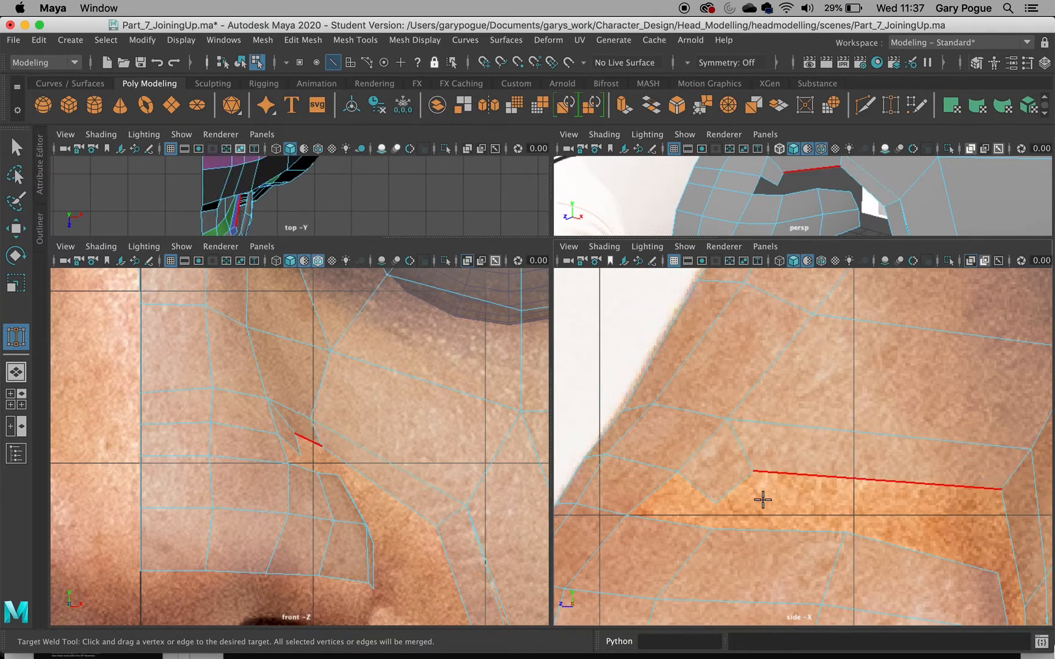
# Fill the gap between the strip's front end edge and the nose tip border using Append to Polygon
pyautogui.press('w')
pyautogui.click(699, 492)
pyautogui.click(334, 40)
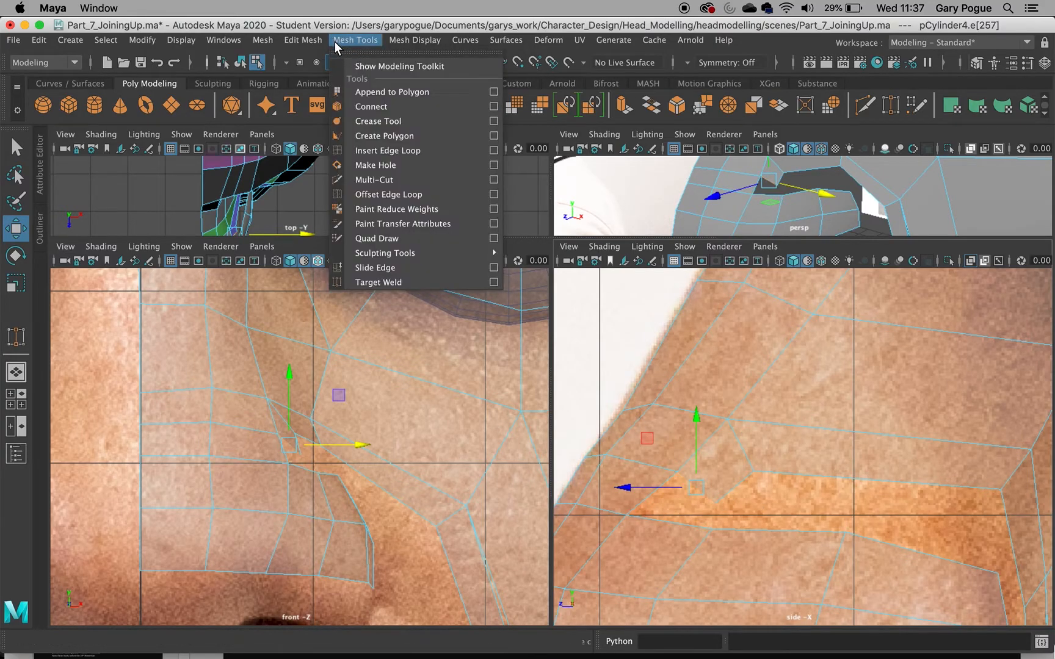
pyautogui.click(337, 91)
pyautogui.click(698, 492)
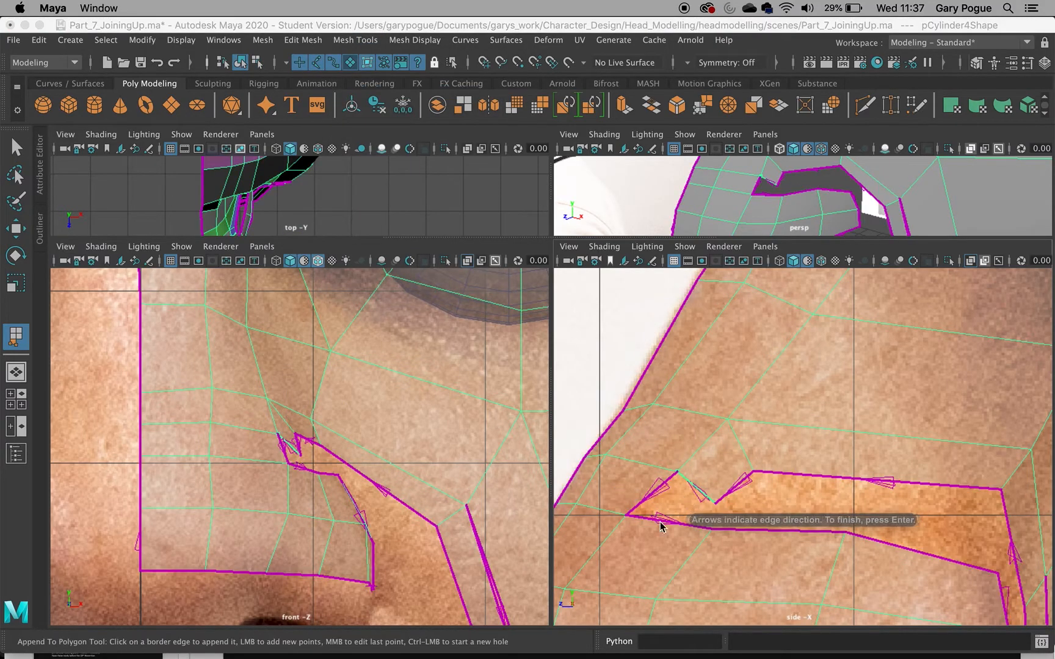
pyautogui.click(665, 518)
pyautogui.press('Return')
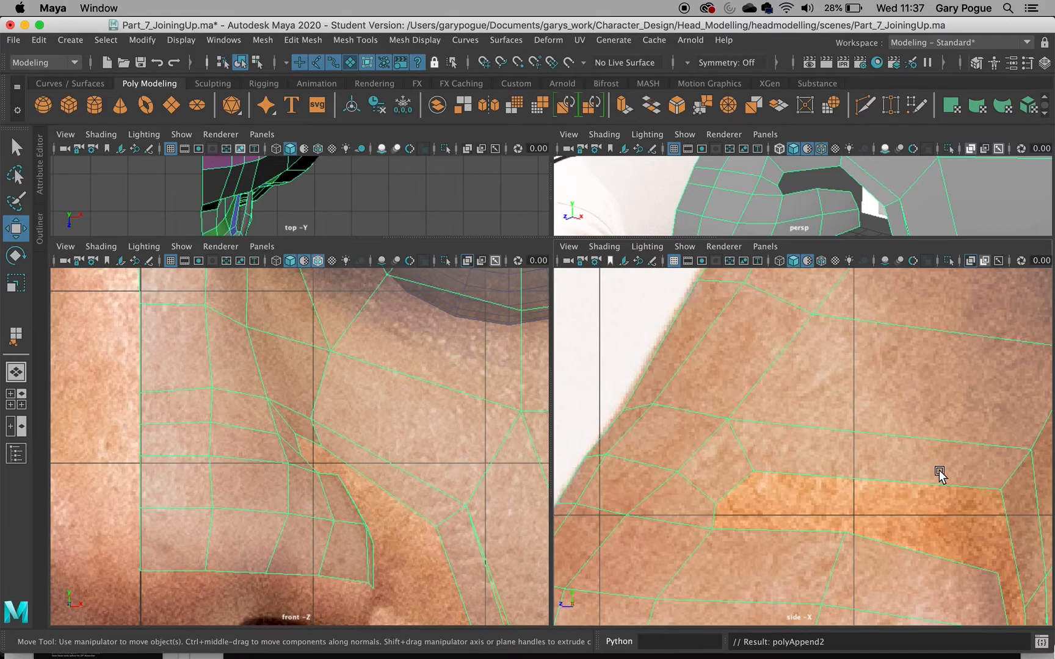
# Close the remaining slit between the cheek strip and the cheek beside the nose with Target Weld
pyautogui.scroll(-5, 964, 484)
pyautogui.scroll(4, 961, 483)
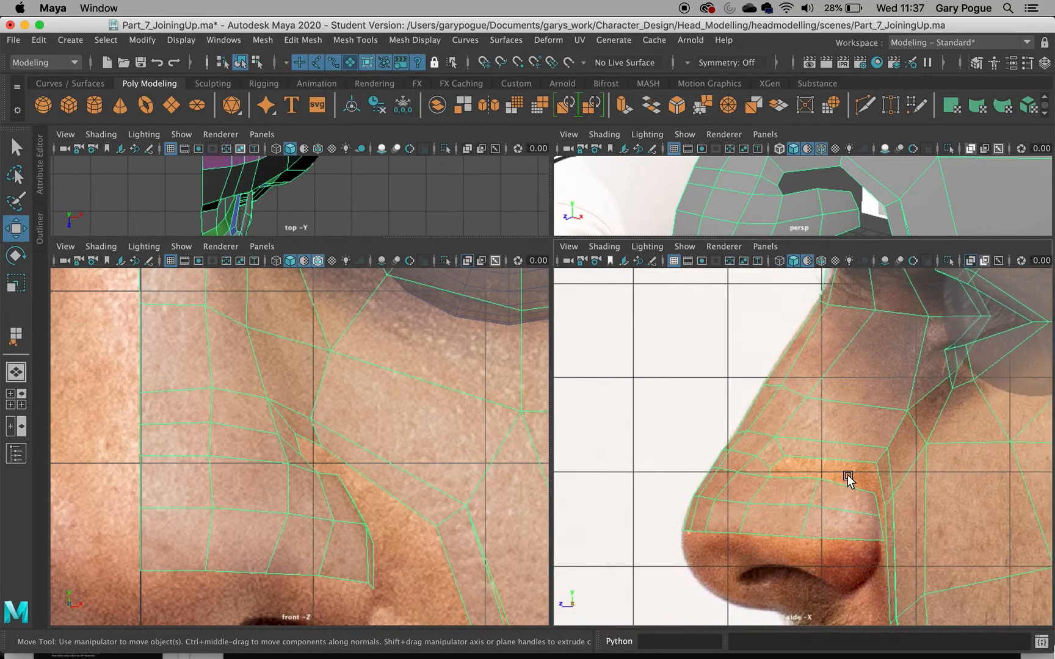
pyautogui.rightClick(872, 458)
pyautogui.moveTo(872, 456); pyautogui.dragTo(823, 241, button='right')
pyautogui.scroll(4, 830, 530)
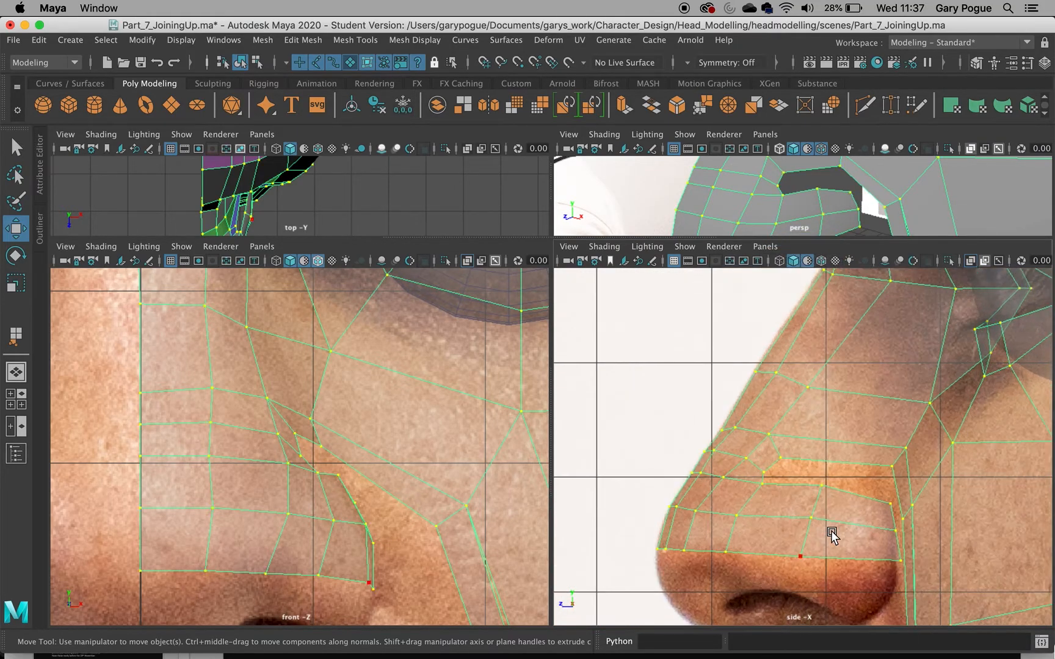
pyautogui.press('space')
pyautogui.scroll(-5, 775, 287)
pyautogui.keyDown('alt'); pyautogui.moveTo(772, 331); pyautogui.dragTo(818, 329); pyautogui.keyUp('alt')
pyautogui.scroll(5, 736, 423)
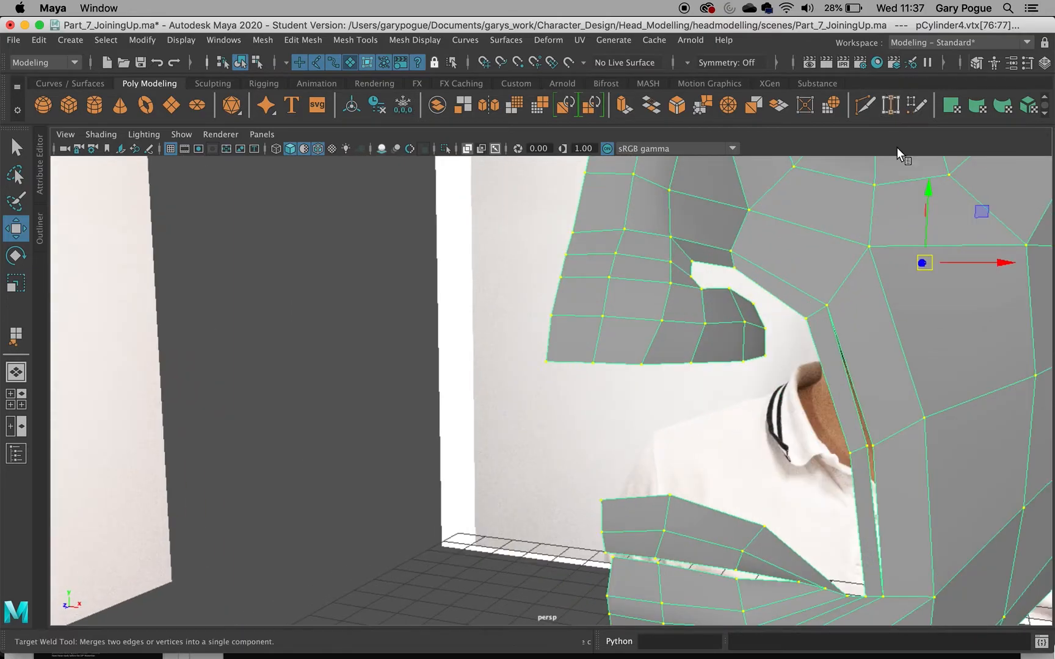
pyautogui.click(891, 105)
pyautogui.moveTo(870, 447); pyautogui.dragTo(878, 449)
pyautogui.moveTo(859, 431); pyautogui.dragTo(870, 201, button='right')
pyautogui.moveTo(851, 385); pyautogui.dragTo(855, 428)
pyautogui.press('w')
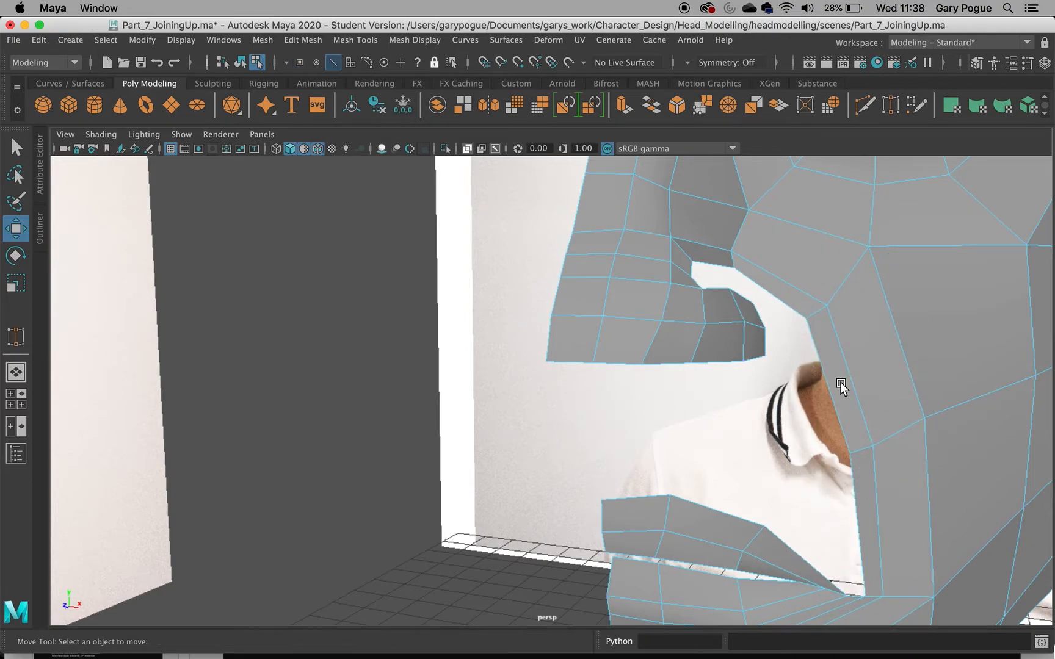
# Preview the half head smoothed, restore the unsmoothed display, and examine the nose and cheek join from the side
pyautogui.keyDown('alt'); pyautogui.moveTo(841, 381); pyautogui.dragTo(787, 423); pyautogui.keyUp('alt')
pyautogui.press('3')
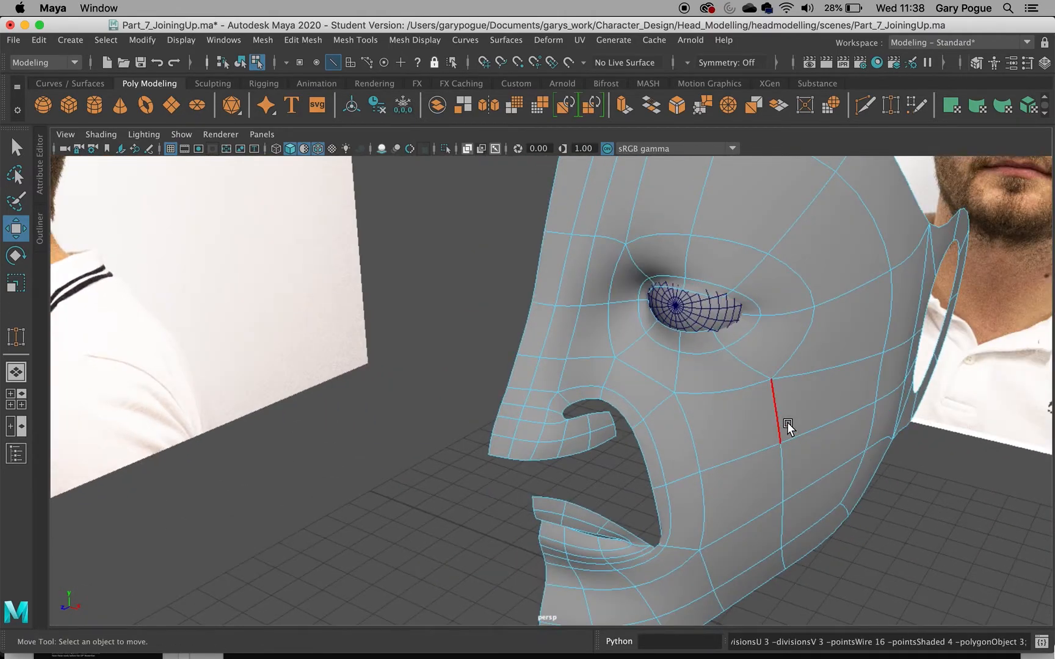
pyautogui.press('1')
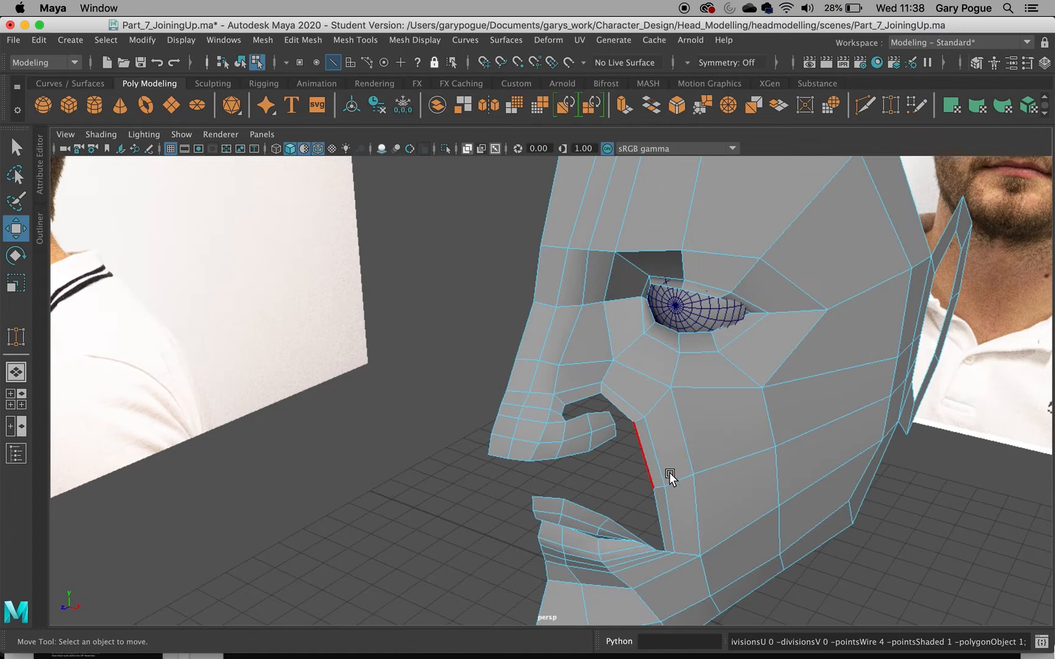
pyautogui.keyDown('alt'); pyautogui.moveTo(670, 418); pyautogui.dragTo(592, 401); pyautogui.keyUp('alt')
pyautogui.keyDown('alt'); pyautogui.moveTo(591, 386); pyautogui.dragTo(607, 391, button='middle'); pyautogui.keyUp('alt')
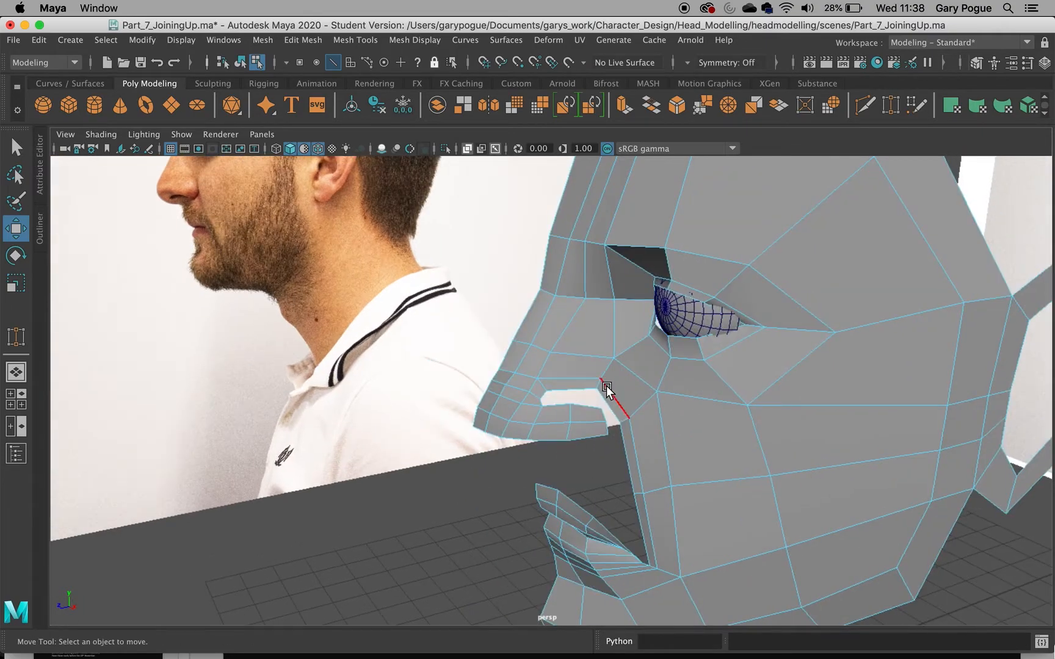
# Adjust the rear border vertices of the nose tip section to follow the nostril wing in the side view
pyautogui.press('space')
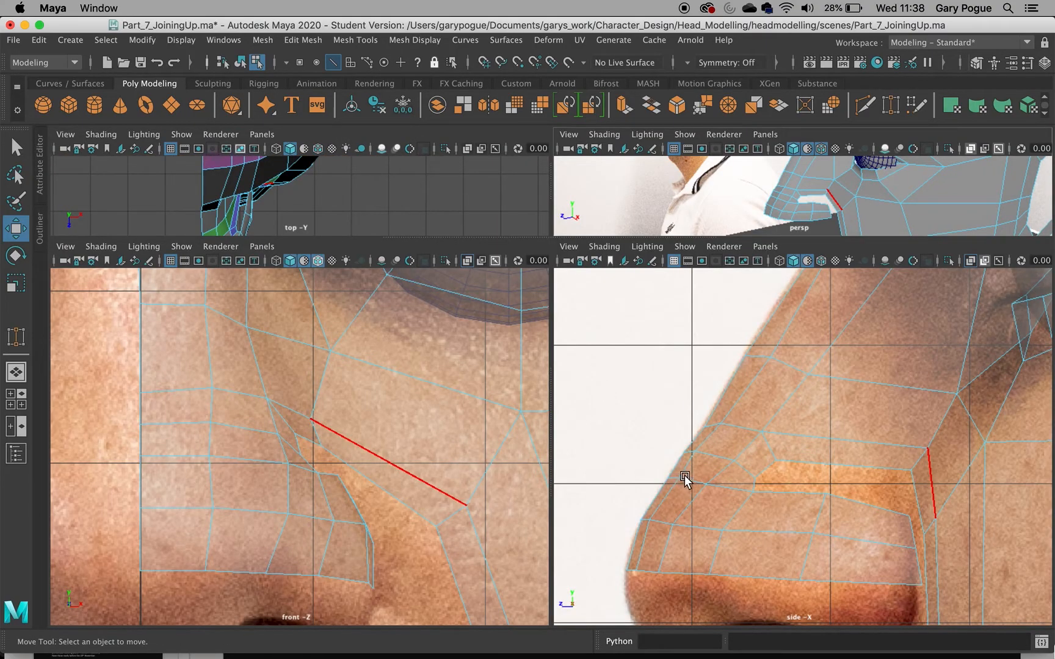
pyautogui.press('space')
pyautogui.scroll(-10, 665, 467)
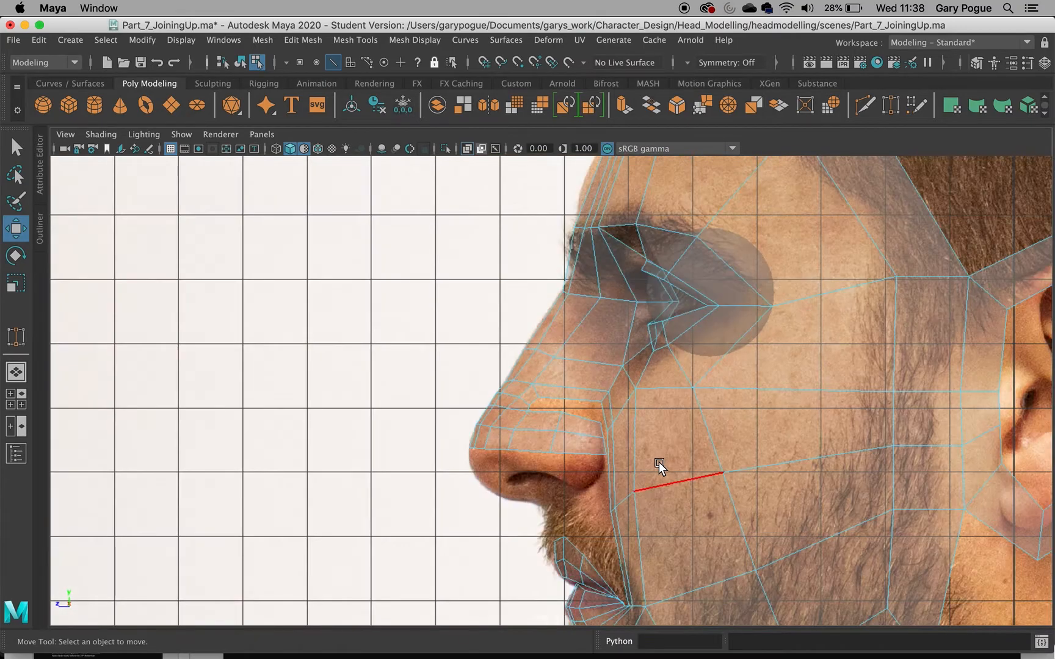
pyautogui.scroll(5, 659, 464)
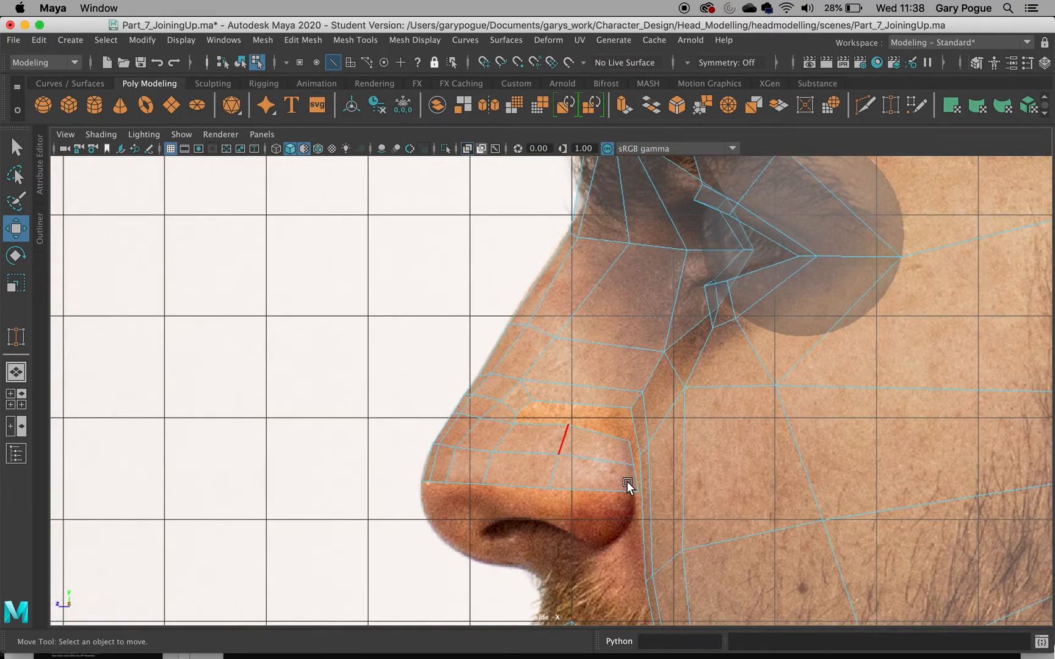
pyautogui.moveTo(621, 240); pyautogui.dragTo(571, 243, button='right')
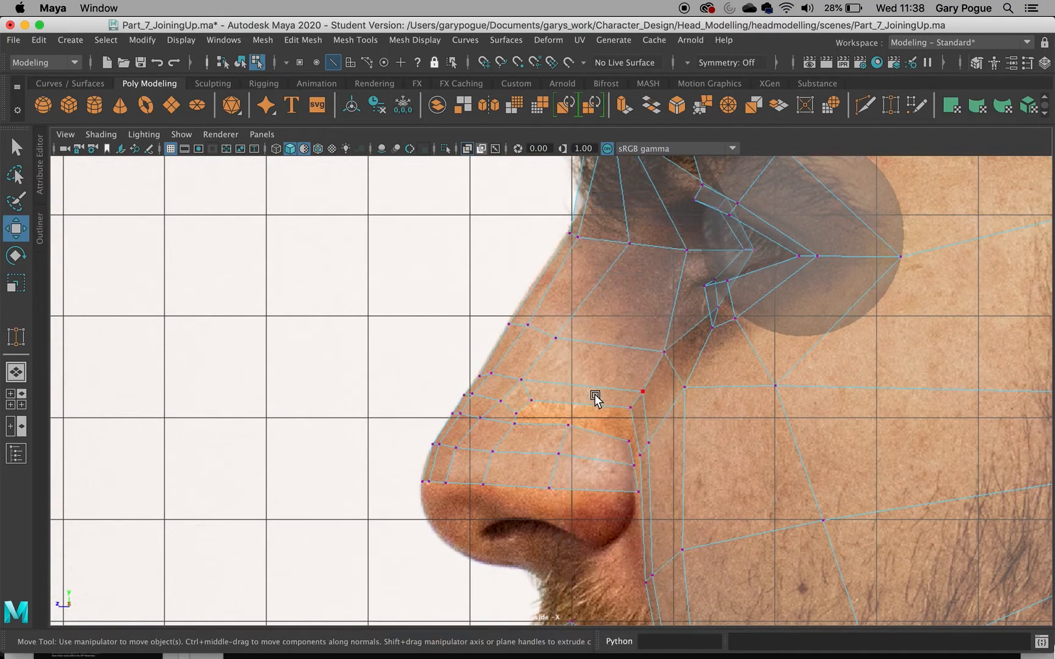
pyautogui.scroll(4, 599, 405)
pyautogui.click(671, 534)
pyautogui.click(672, 536)
pyautogui.moveTo(655, 538); pyautogui.dragTo(650, 538)
pyautogui.click(658, 462)
pyautogui.moveTo(639, 462); pyautogui.dragTo(649, 452)
# Move the opening's upper front vertex back and down, and raise the nose-side vertex above it in the side view
pyautogui.click(528, 407)
pyautogui.moveTo(528, 406); pyautogui.dragTo(534, 409)
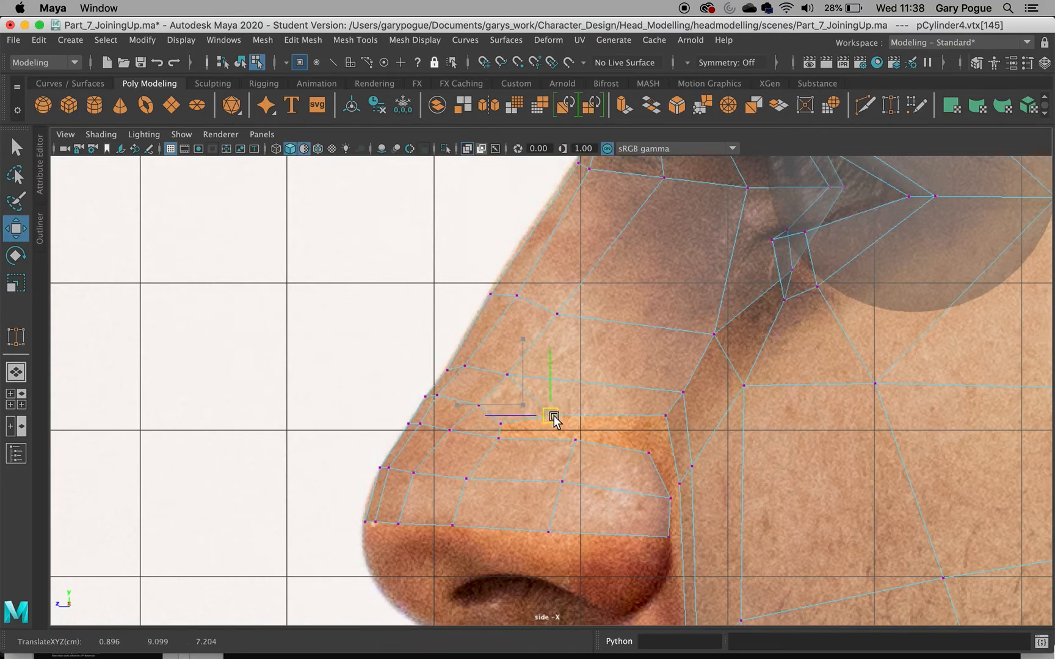
pyautogui.moveTo(553, 422); pyautogui.dragTo(552, 421)
pyautogui.moveTo(511, 383); pyautogui.dragTo(519, 368)
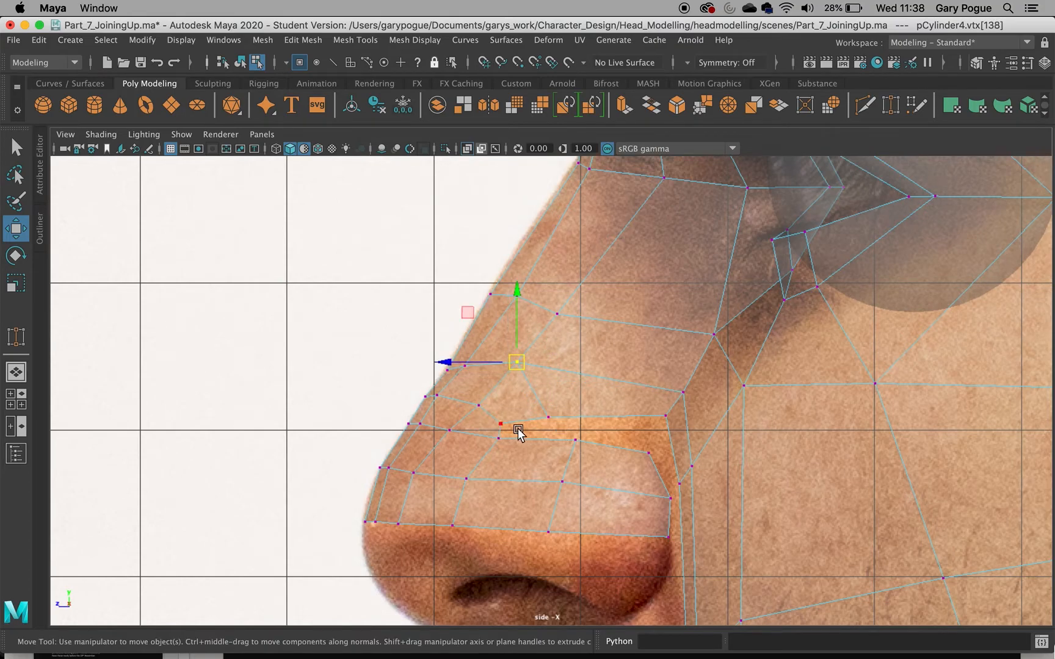
pyautogui.click(575, 440)
pyautogui.moveTo(577, 439); pyautogui.dragTo(548, 524)
pyautogui.press('super+z')
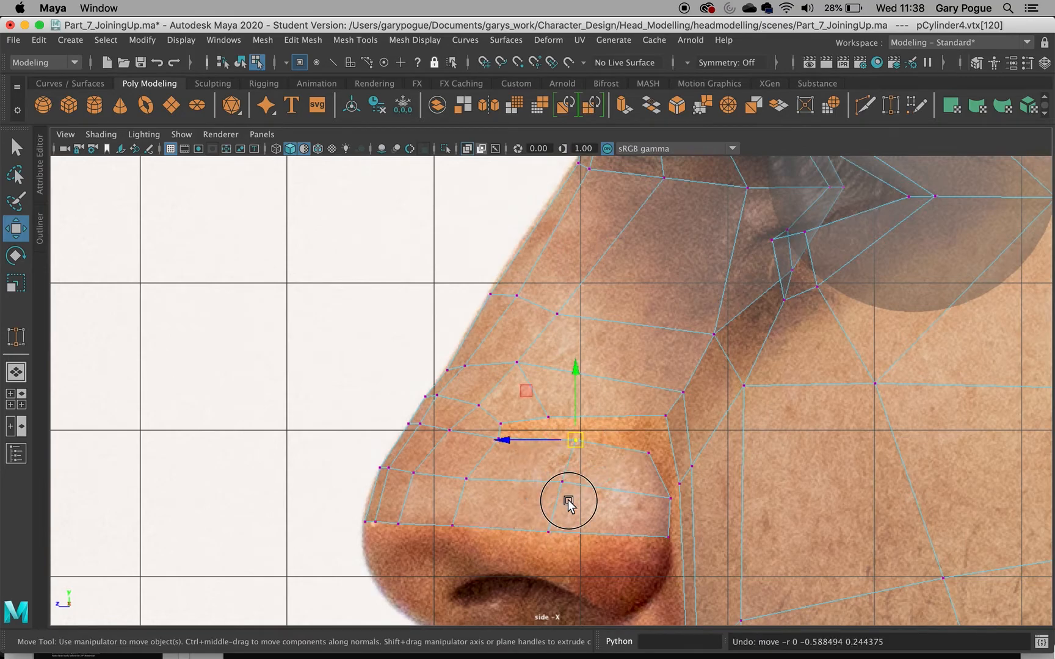
# Move the column of three vertices on the nose tip section below the opening slightly forward in the side view
pyautogui.moveTo(599, 433); pyautogui.dragTo(532, 545)
pyautogui.moveTo(562, 485); pyautogui.dragTo(542, 454)
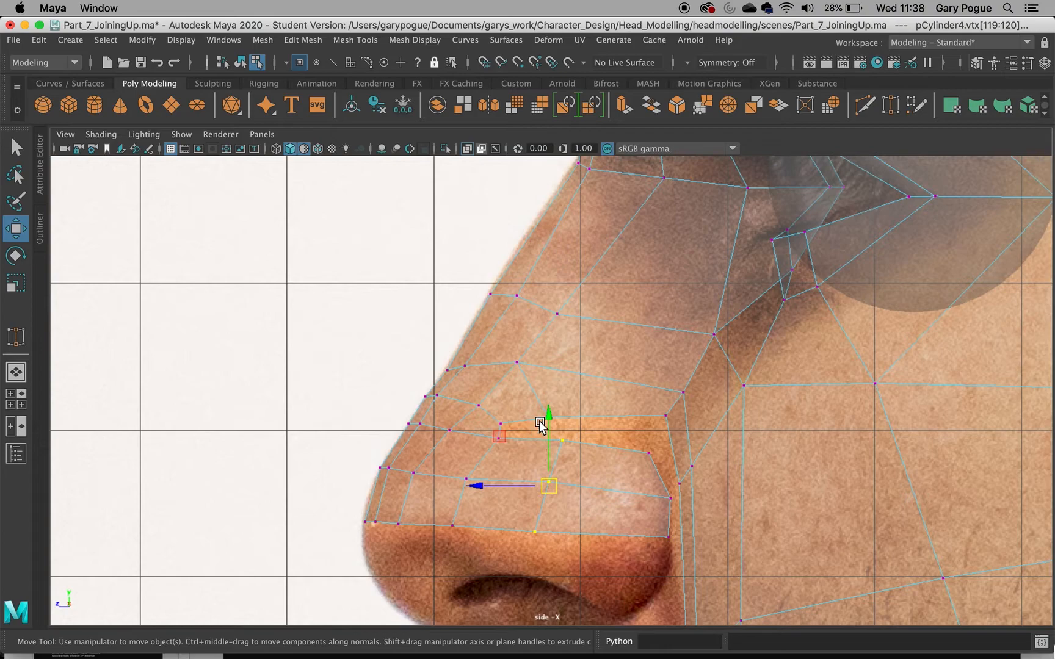
# Lower the opening's upper rear vertex slightly and move the nose tip section's rear border vertices down along the nostril wing
pyautogui.click(663, 421)
pyautogui.moveTo(662, 422); pyautogui.dragTo(659, 427)
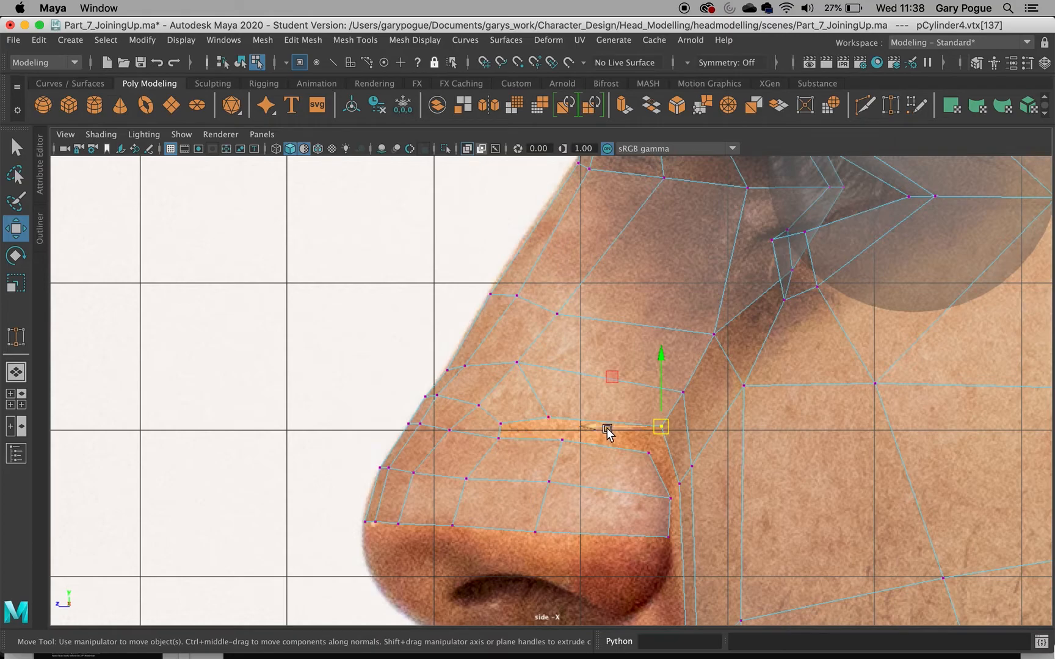
pyautogui.keyDown('alt'); pyautogui.moveTo(674, 558); pyautogui.dragTo(700, 510, button='middle'); pyautogui.keyUp('alt')
pyautogui.click(703, 447)
pyautogui.moveTo(703, 449); pyautogui.dragTo(661, 521)
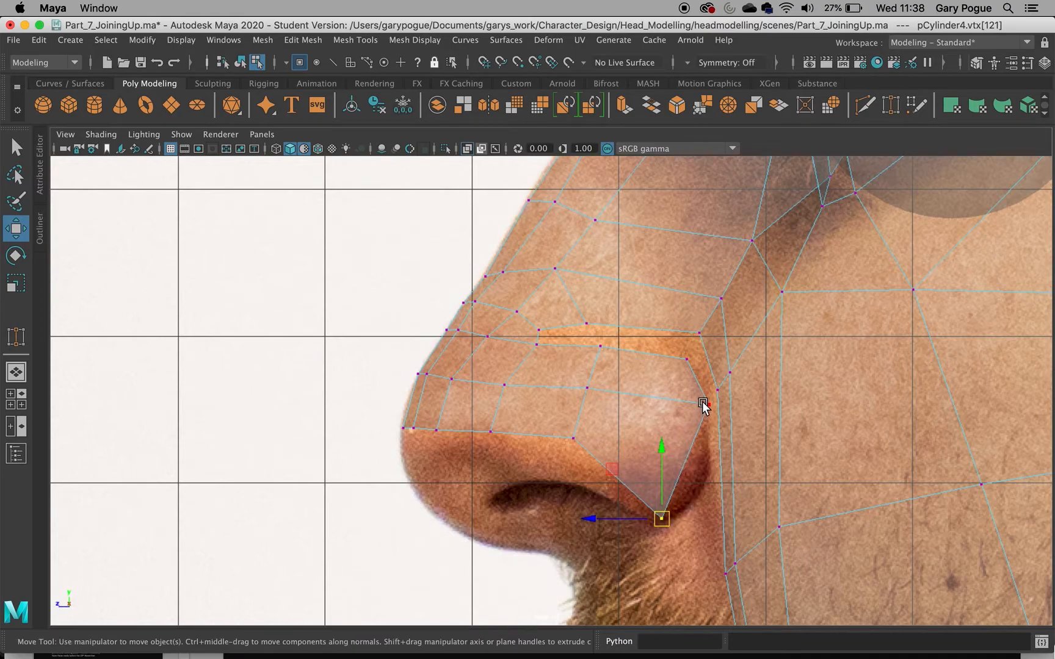
pyautogui.moveTo(700, 438); pyautogui.dragTo(703, 449)
pyautogui.moveTo(685, 362); pyautogui.dragTo(689, 378)
# Lower the nose tip section's middle-row vertex and its bottom border vertices toward the nostril, undoing the last unwanted move
pyautogui.moveTo(560, 369); pyautogui.dragTo(565, 413)
pyautogui.click(584, 415)
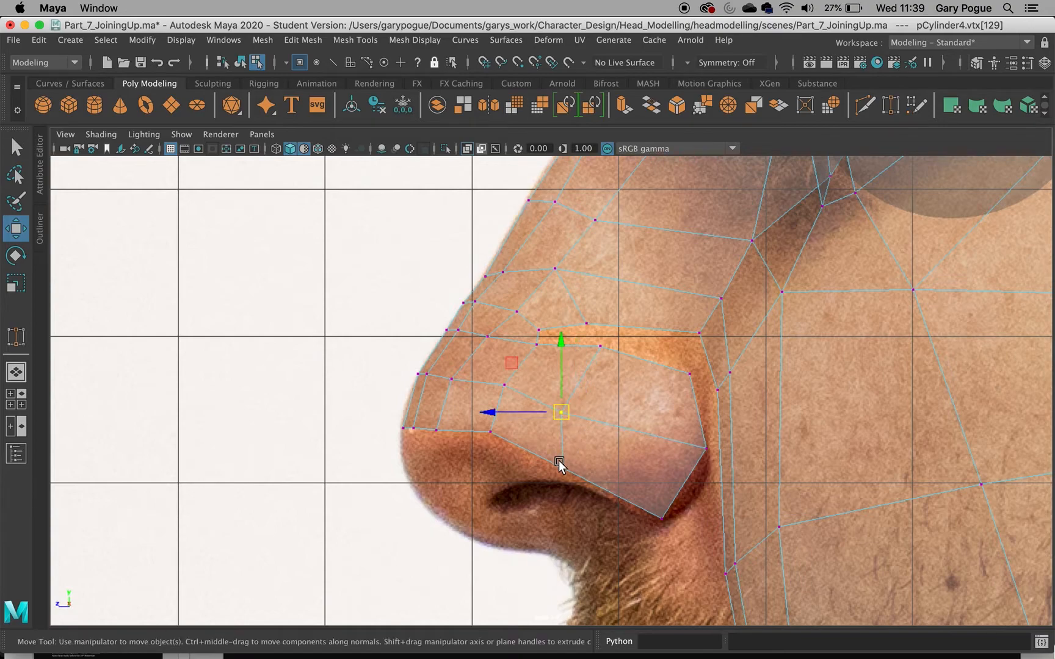
pyautogui.moveTo(563, 468); pyautogui.dragTo(434, 461)
pyautogui.moveTo(387, 415); pyautogui.dragTo(454, 486)
pyautogui.press('super+z')
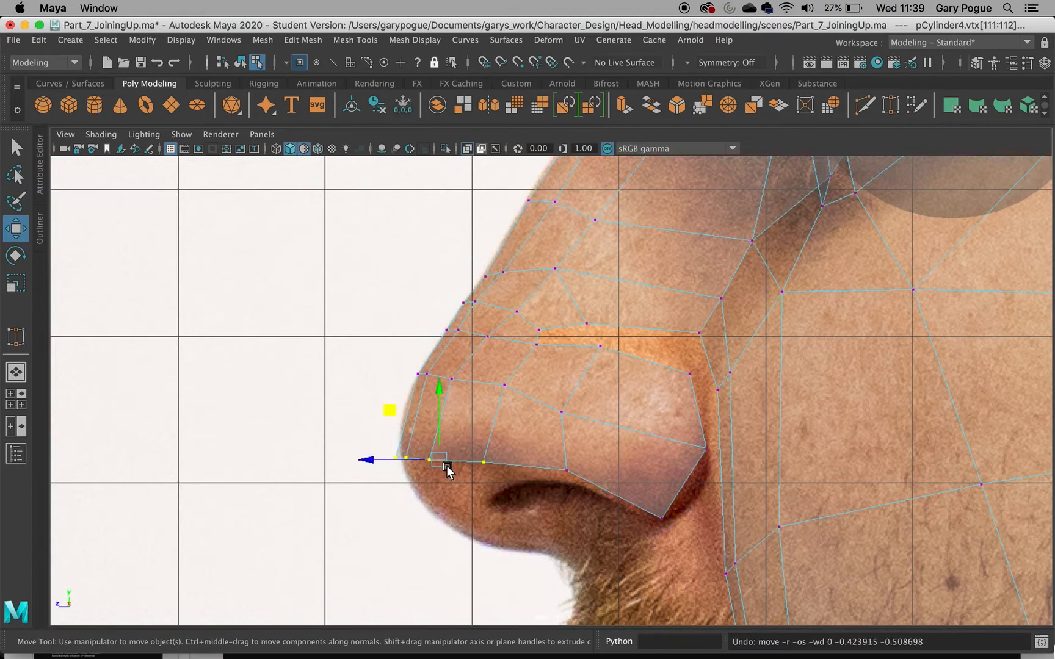
# Fit the front vertices of the nose tip's two lower rows to the profile in the side reference photo
pyautogui.moveTo(403, 357); pyautogui.dragTo(453, 398)
pyautogui.moveTo(399, 469)
pyautogui.mouseDown()
pyautogui.moveTo(415, 474)
pyautogui.moveTo(382, 458)
pyautogui.moveTo(400, 459)
pyautogui.mouseUp()
pyautogui.click(429, 460)
pyautogui.scroll(2, 533, 352)
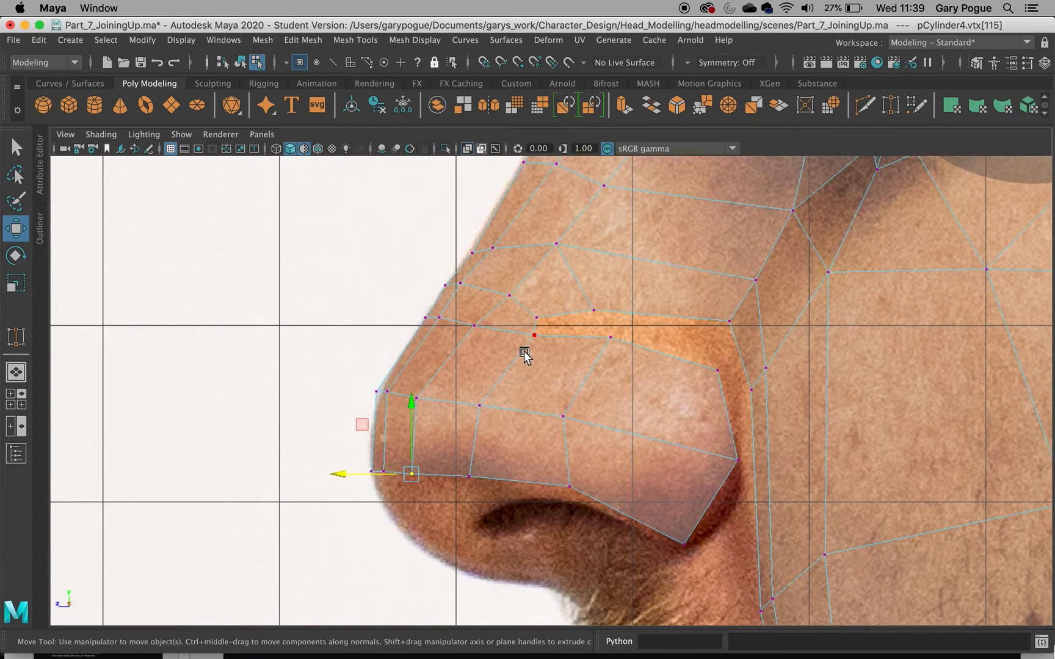
pyautogui.keyDown('alt'); pyautogui.moveTo(525, 353); pyautogui.dragTo(523, 372, button='middle'); pyautogui.keyUp('alt')
pyautogui.moveTo(427, 337); pyautogui.dragTo(437, 363)
pyautogui.moveTo(363, 396)
pyautogui.mouseDown()
pyautogui.moveTo(423, 425)
pyautogui.moveTo(367, 417)
pyautogui.mouseUp()
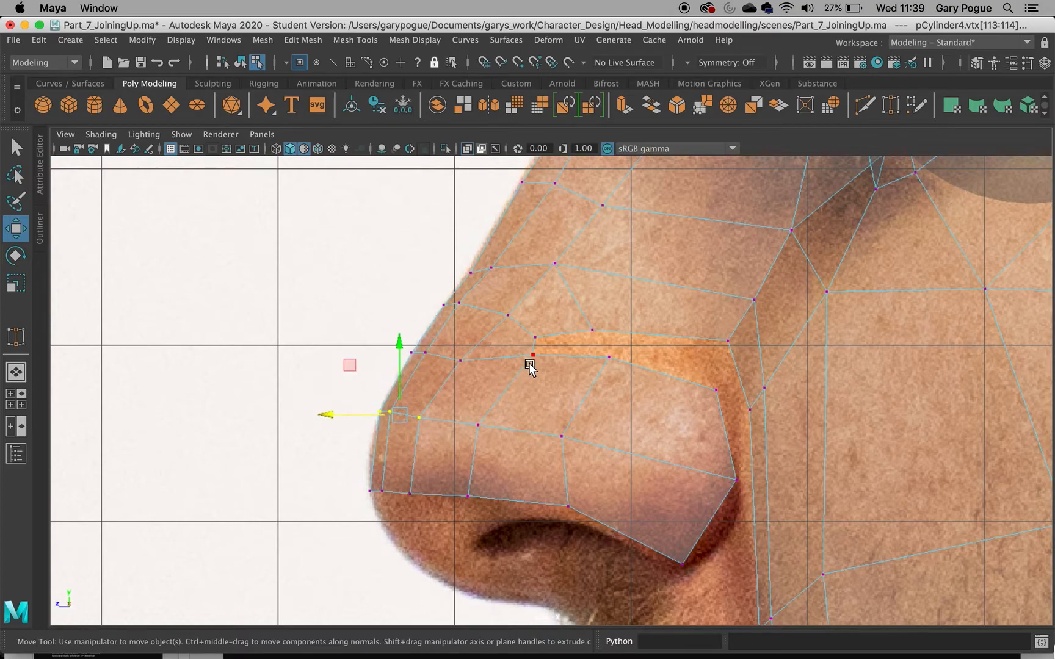
# Move the two front vertices on the opening's lower edge slightly down
pyautogui.moveTo(525, 375); pyautogui.dragTo(525, 377)
pyautogui.click(607, 369)
pyautogui.moveTo(607, 369); pyautogui.dragTo(608, 370)
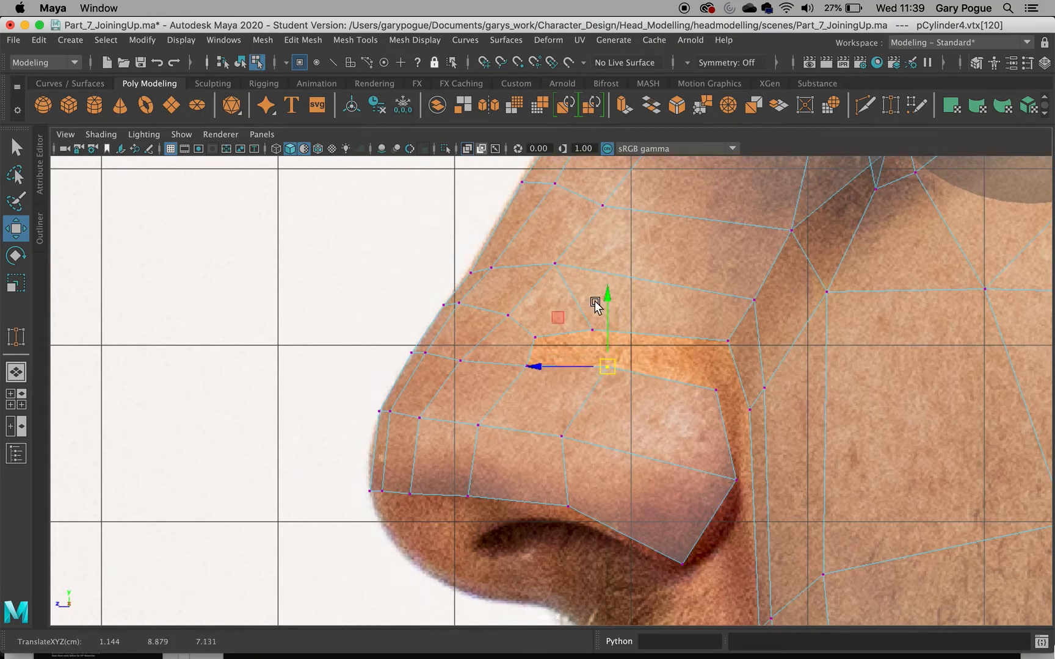
# Try to append a polygon across the front end of the opening in the side view with Append to Polygon
pyautogui.click(355, 40)
pyautogui.click(368, 87)
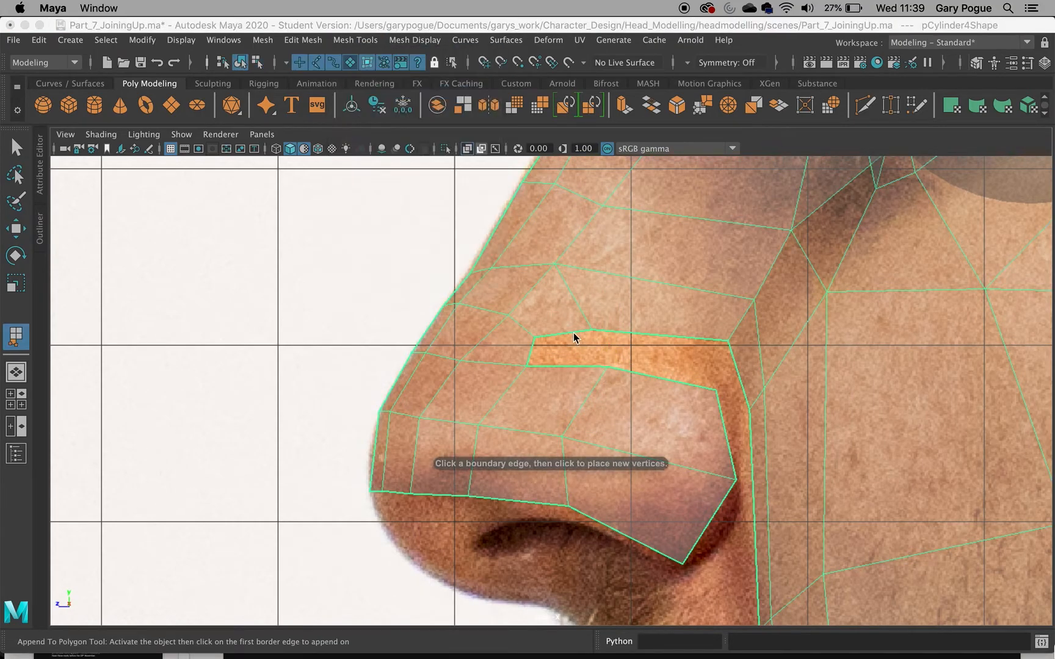
pyautogui.click(574, 335)
pyautogui.click(574, 367)
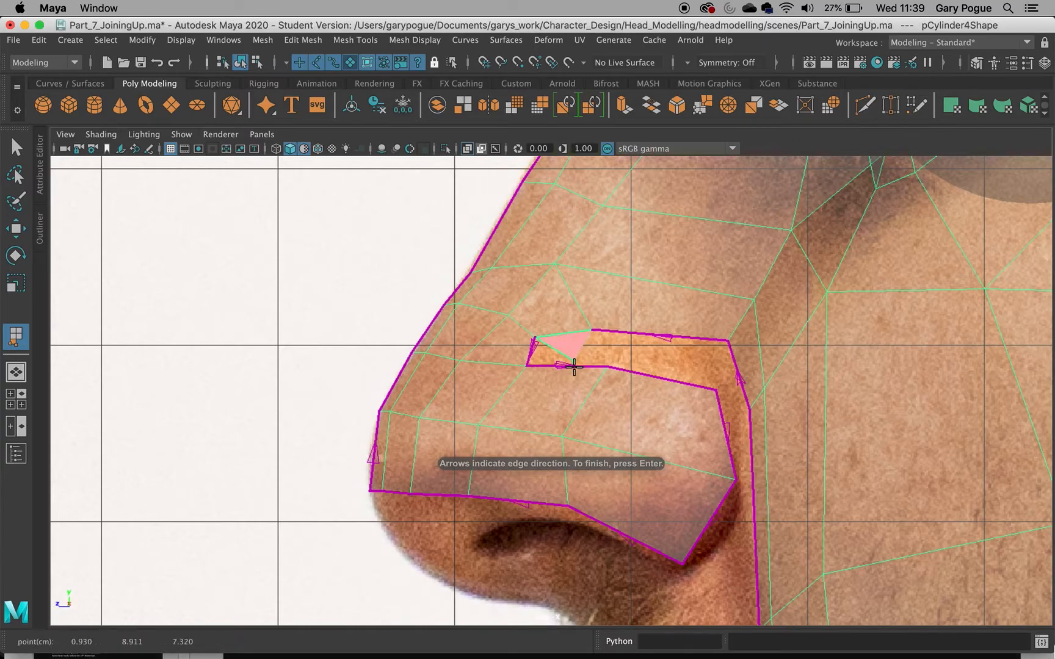
pyautogui.press('super+z')
pyautogui.click(573, 366)
pyautogui.click(567, 333)
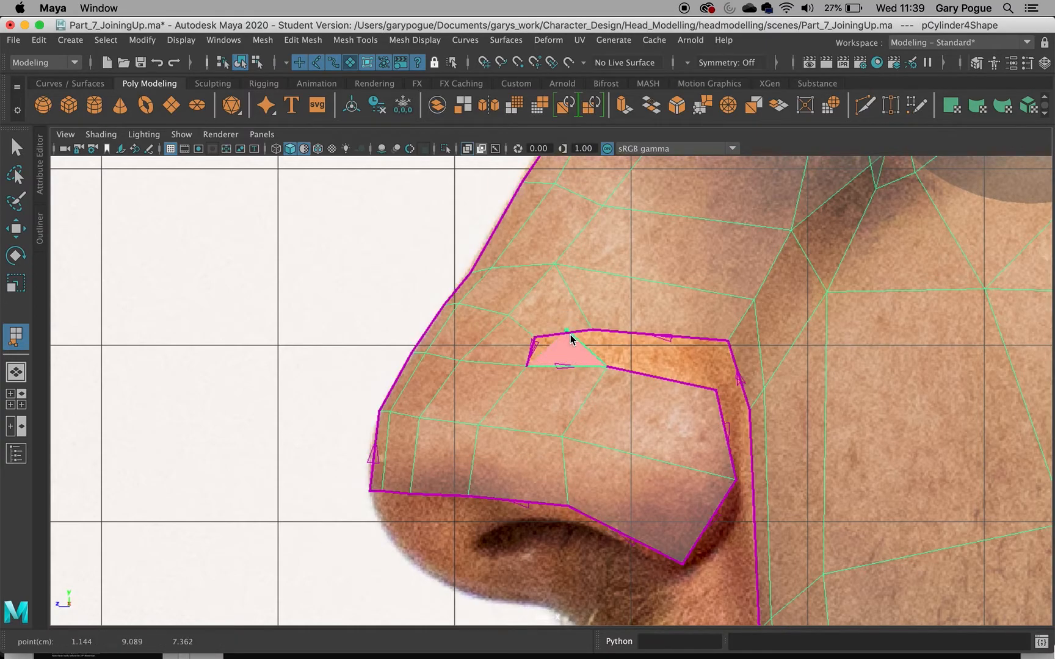
pyautogui.press('Return')
# Append a face between the upper and lower border edges at the opening's front end in the perspective view
pyautogui.press('space')
pyautogui.press('space')
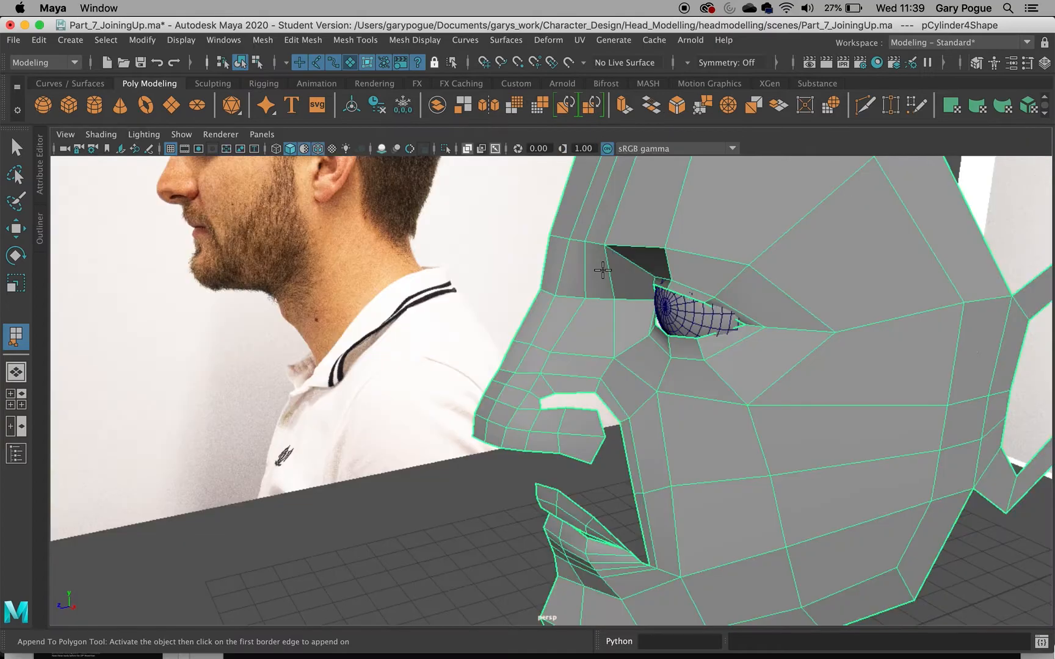
pyautogui.scroll(5, 565, 354)
pyautogui.click(543, 405)
pyautogui.click(556, 440)
pyautogui.press('Return')
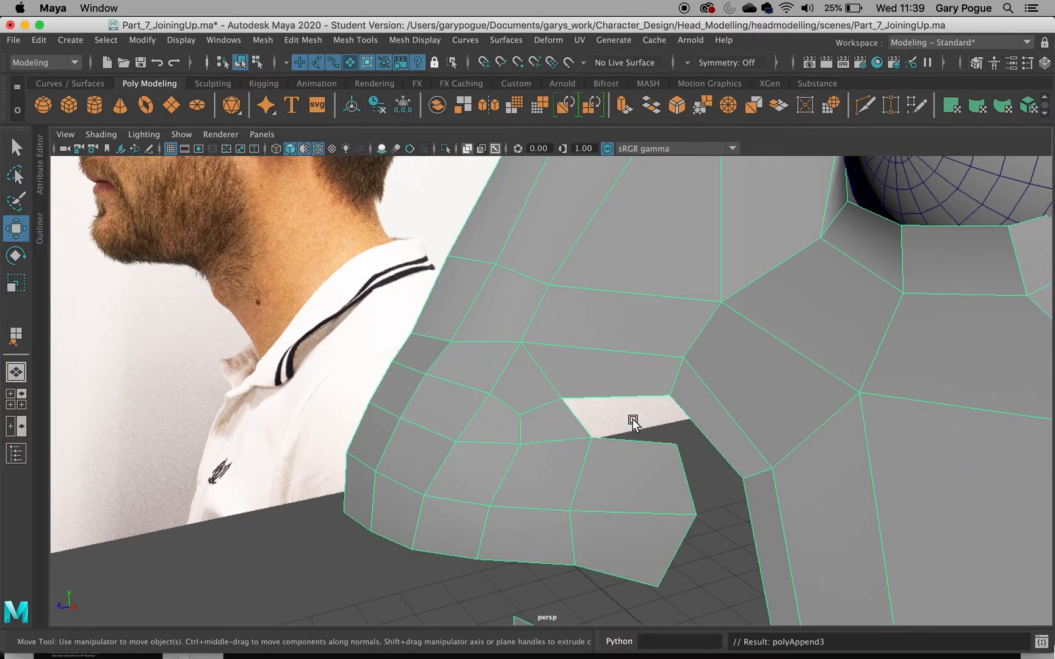
# Try to append a face starting from the upper border edge of the remaining opening, and undo it
pyautogui.press('g')
pyautogui.click(641, 398)
pyautogui.click(638, 436)
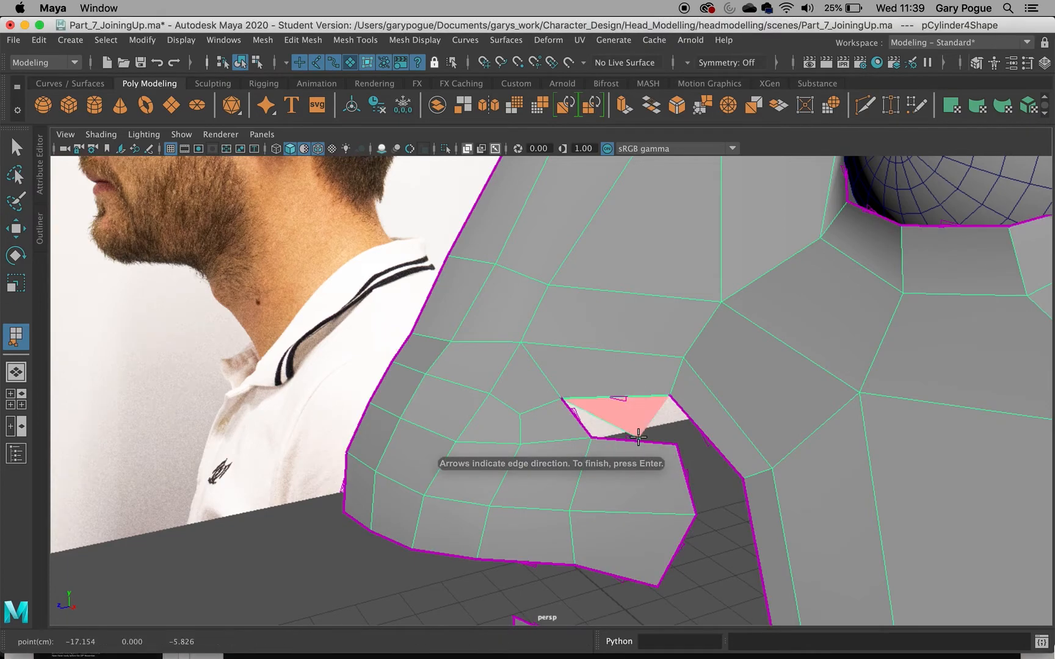
pyautogui.press('Return')
pyautogui.press('z')
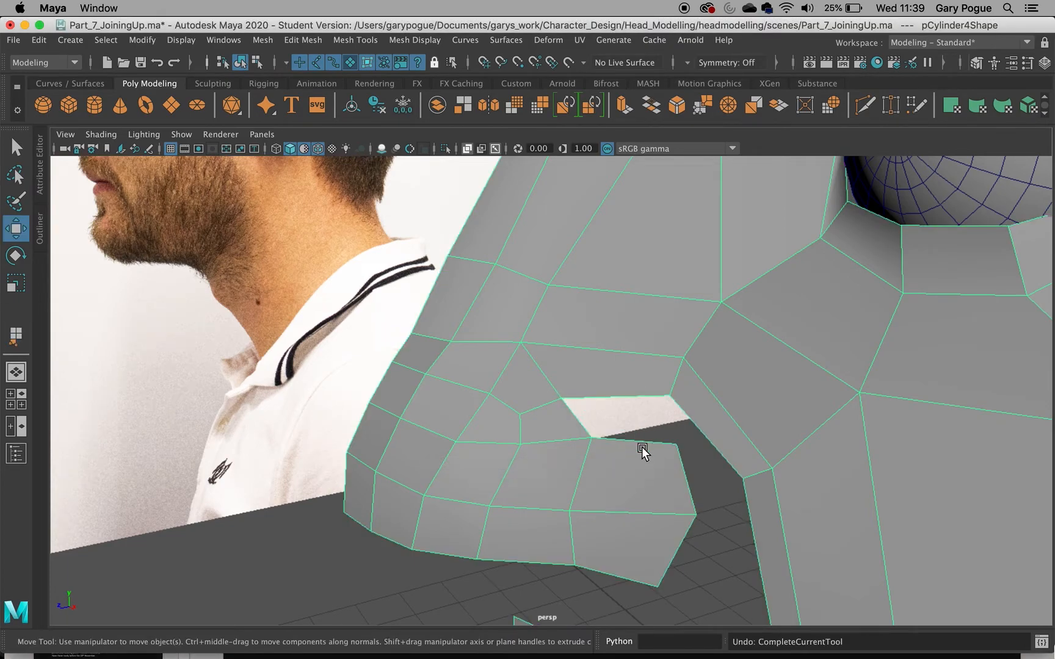
# Append a face from the nose tip section's top border edge to the nose edge directly above it
pyautogui.press('g')
pyautogui.click(636, 442)
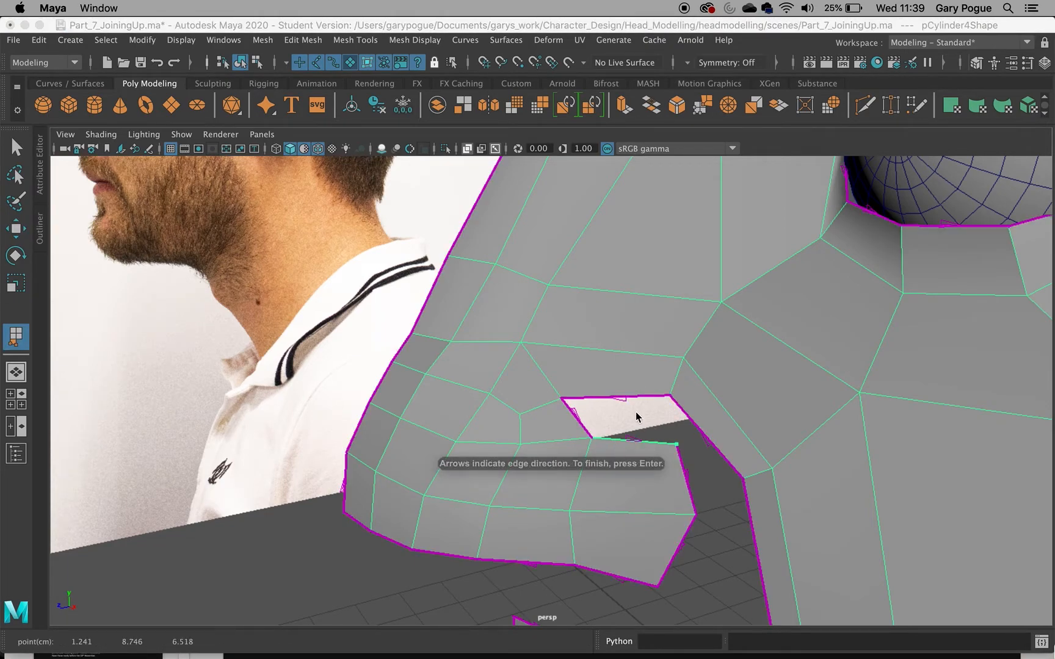
pyautogui.click(634, 398)
pyautogui.press('Return')
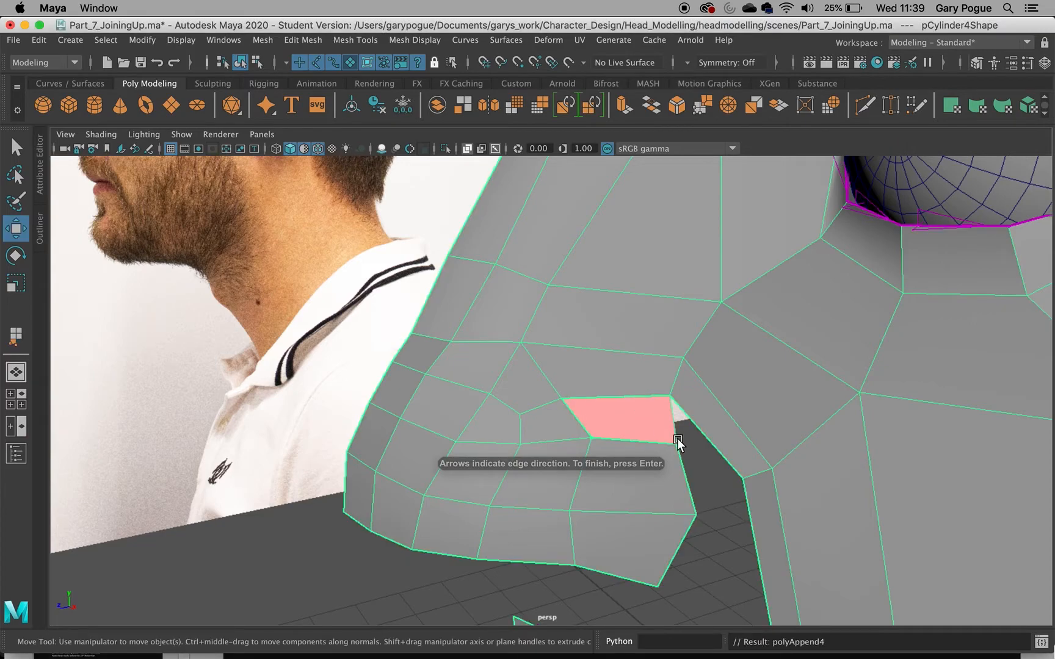
# Lower the vertex at the top of the remaining gap and the pair of cheek border vertices behind it in the side view
pyautogui.keyDown('alt'); pyautogui.moveTo(702, 490); pyautogui.dragTo(682, 481); pyautogui.keyUp('alt')
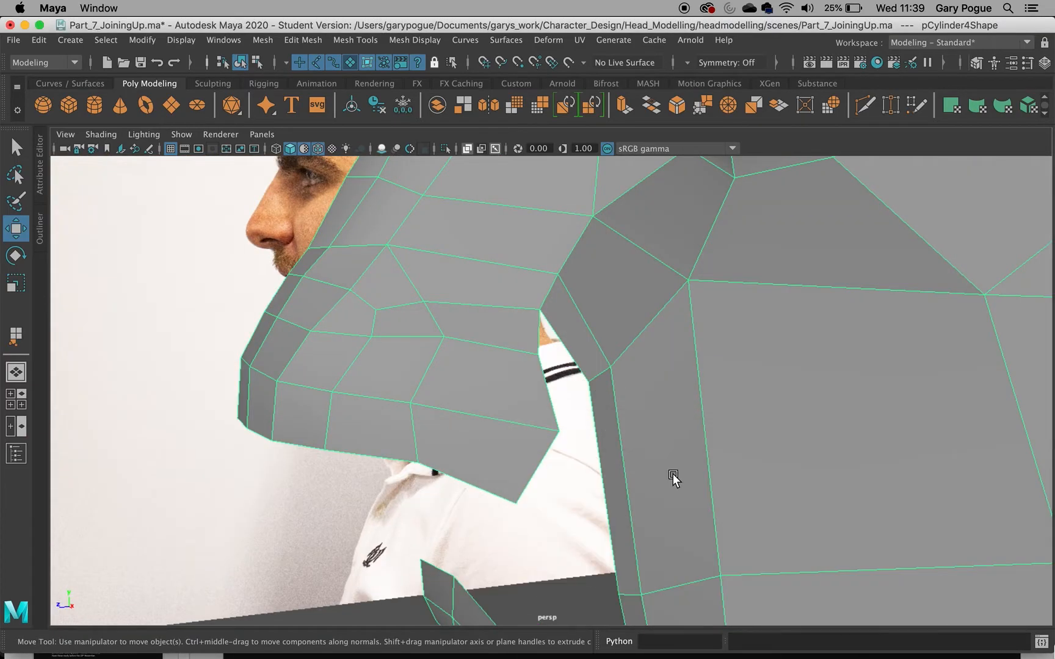
pyautogui.press('space')
pyautogui.press('space')
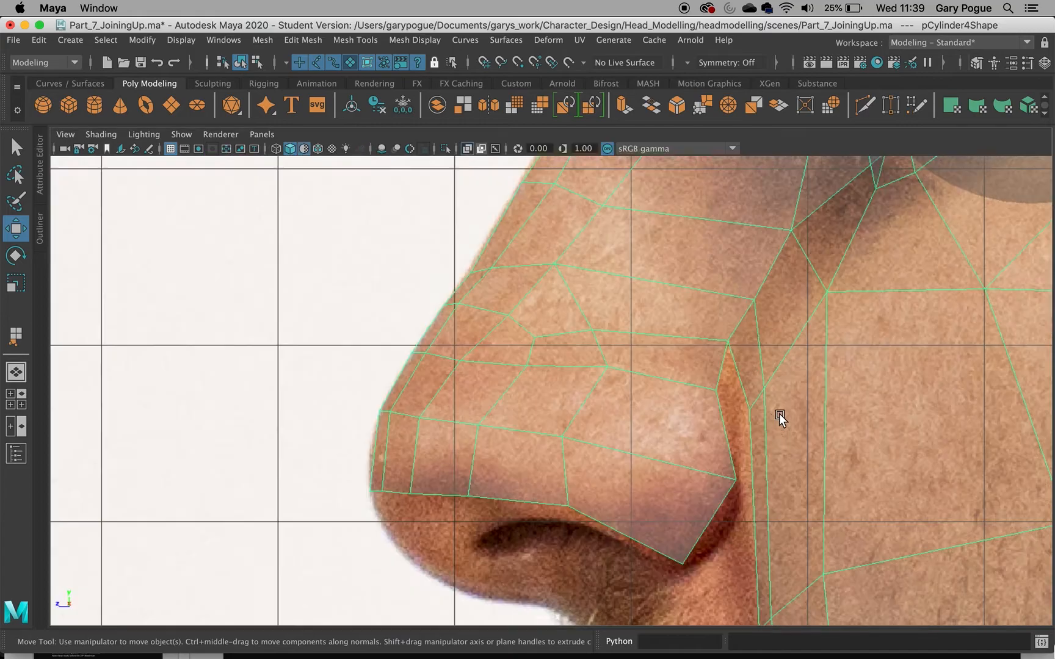
pyautogui.rightClick(737, 353)
pyautogui.moveTo(738, 363); pyautogui.dragTo(671, 250, button='right')
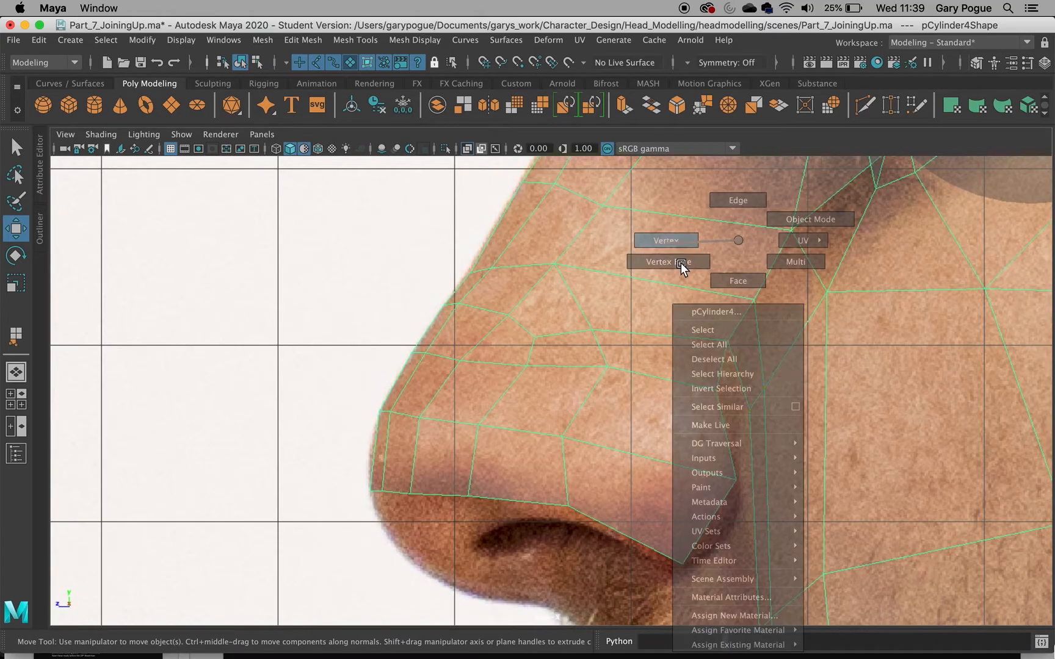
pyautogui.click(722, 336)
pyautogui.moveTo(728, 340); pyautogui.dragTo(769, 432)
pyautogui.hotkey('ctrl', 'z')
pyautogui.click(752, 417)
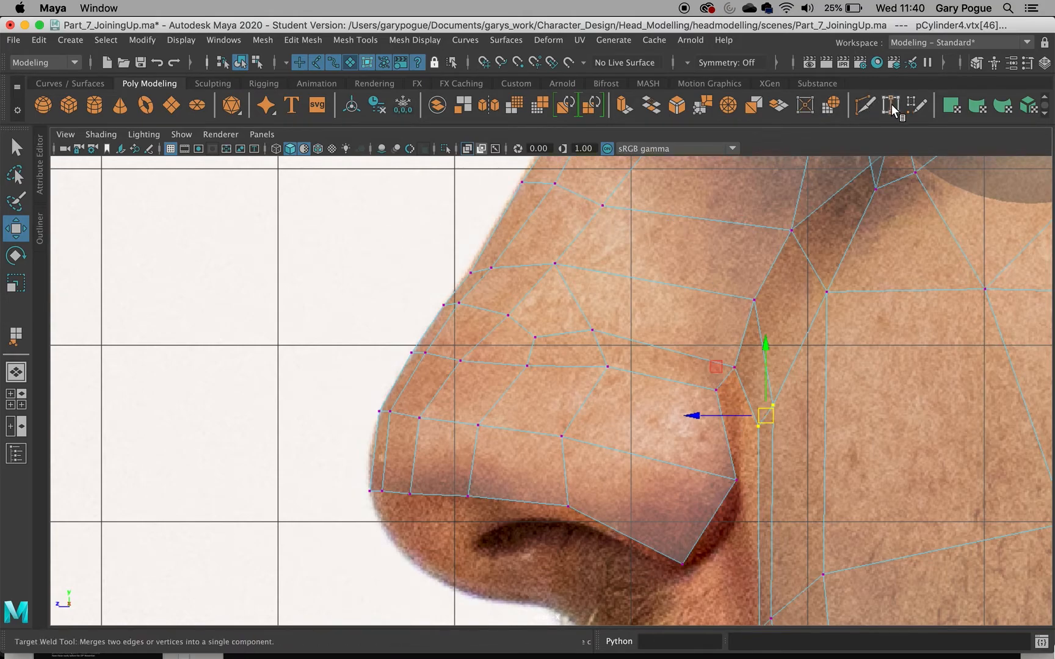
# Append a face between the cheek border edge and the nose tip section's upper rear edge to close the gap behind the nostril wing
pyautogui.click(415, 40)
pyautogui.moveTo(356, 39)
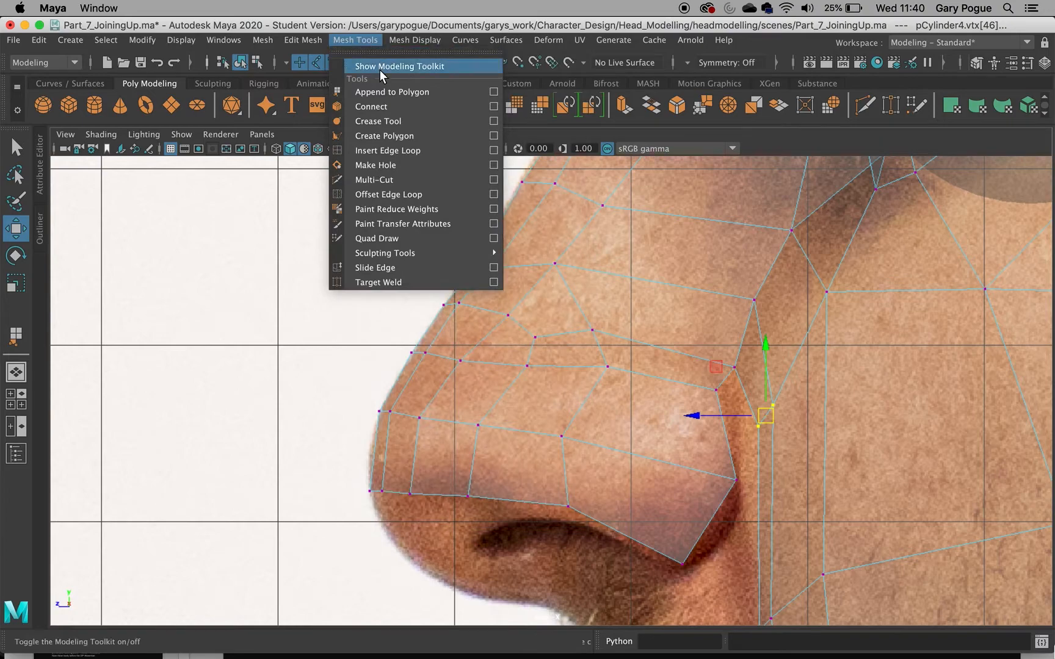
pyautogui.click(387, 93)
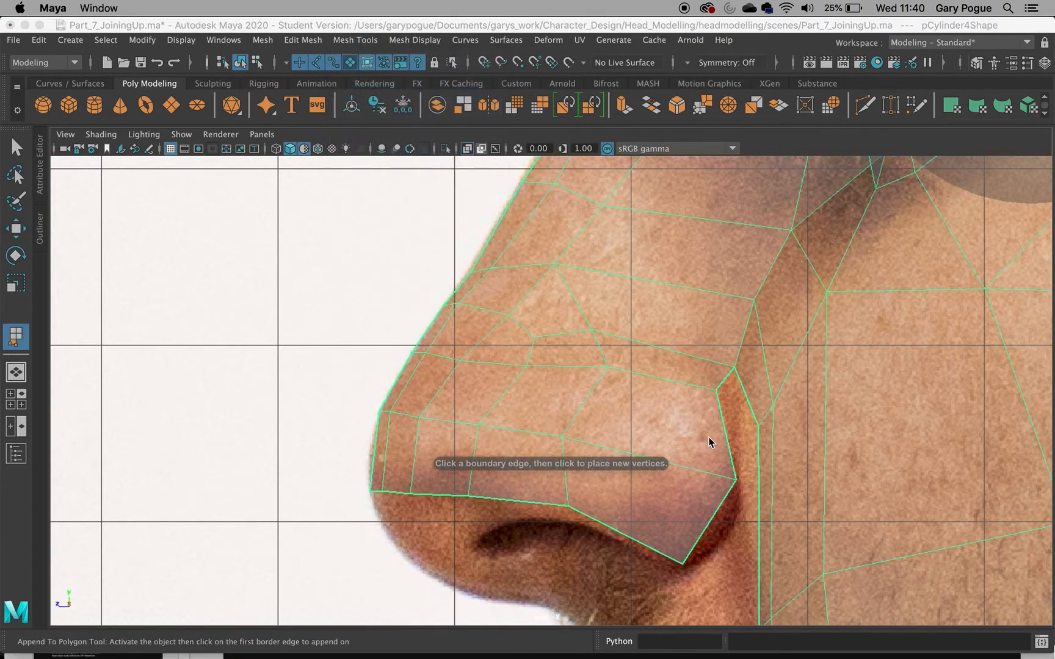
pyautogui.click(748, 417)
pyautogui.click(725, 437)
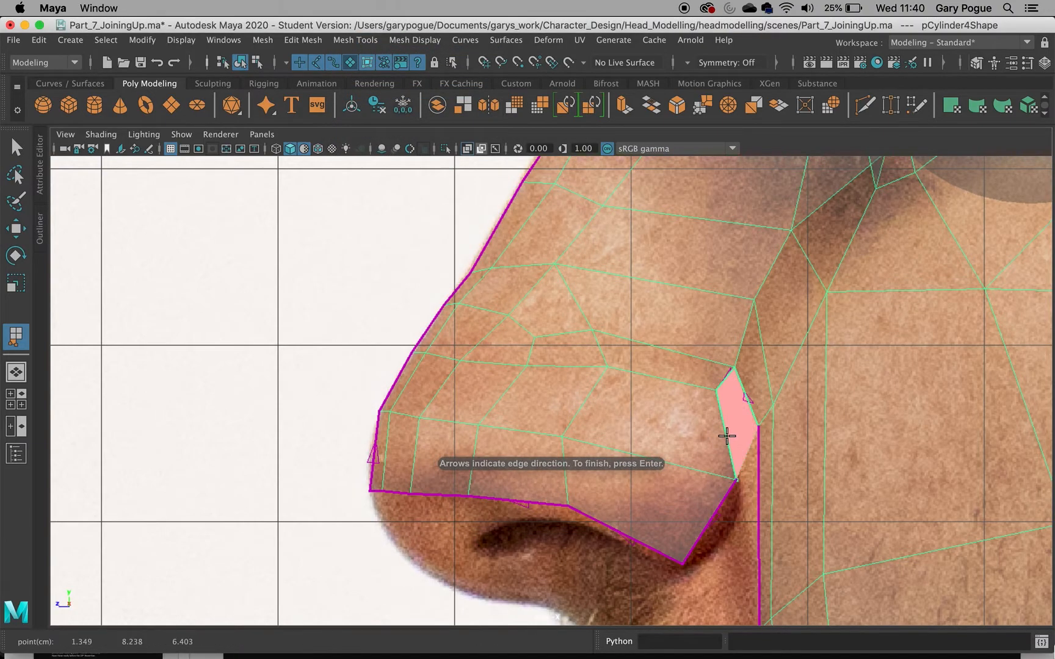
pyautogui.press('Return')
# Extrude the lower open edge of the face behind the nostril wing and pull it down along the crease
pyautogui.keyDown('alt'); pyautogui.moveTo(774, 475); pyautogui.dragTo(750, 420, button='middle'); pyautogui.keyUp('alt')
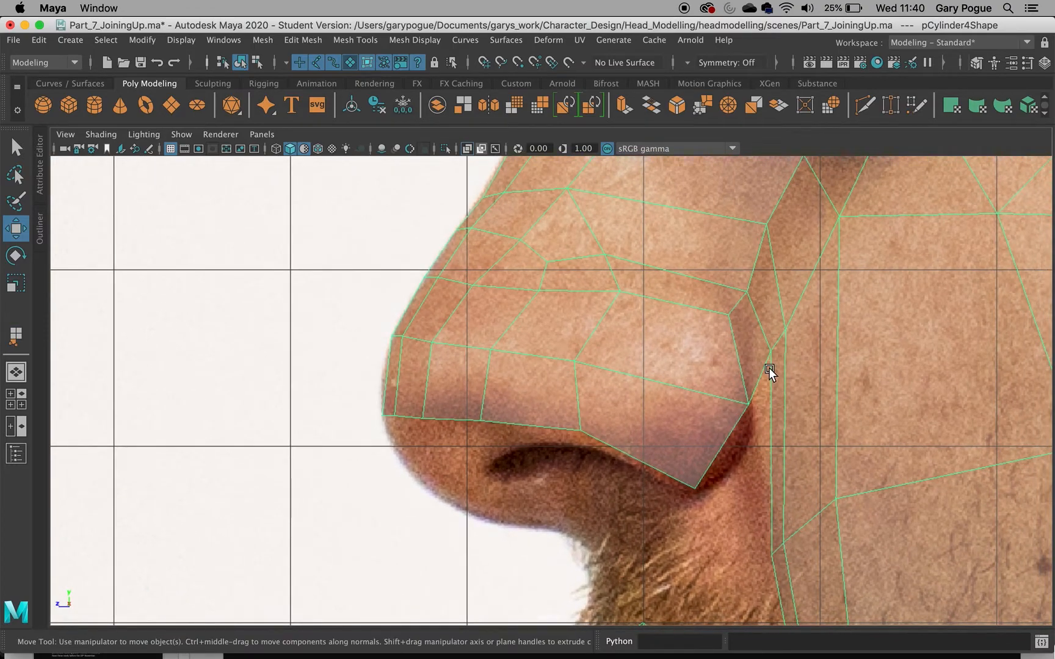
pyautogui.moveTo(768, 240); pyautogui.dragTo(748, 211, button='right')
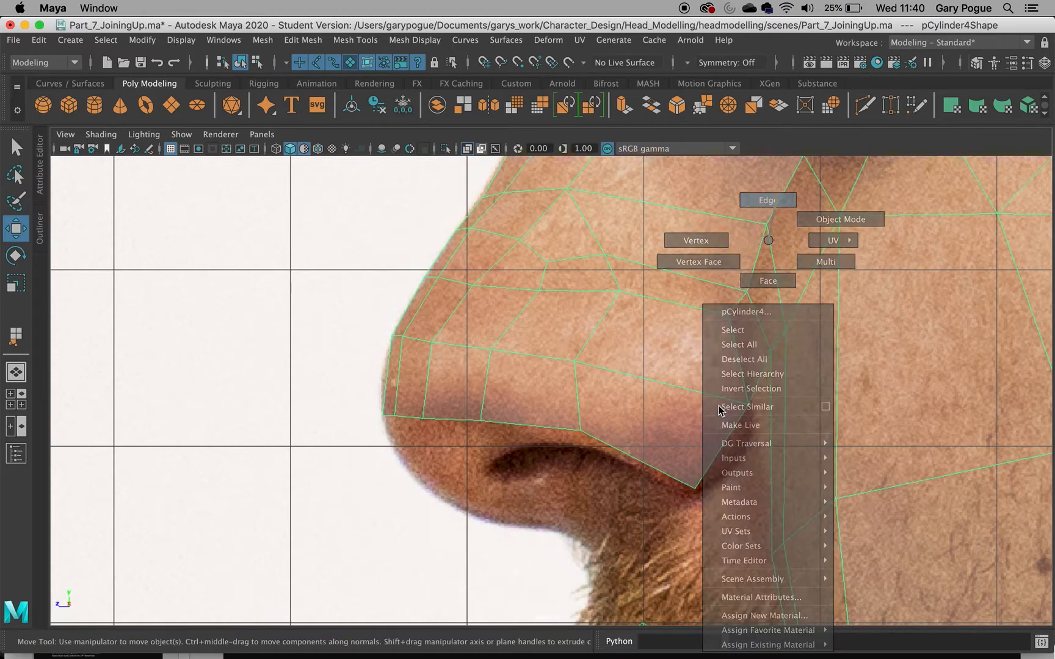
pyautogui.click(756, 377)
pyautogui.press('w')
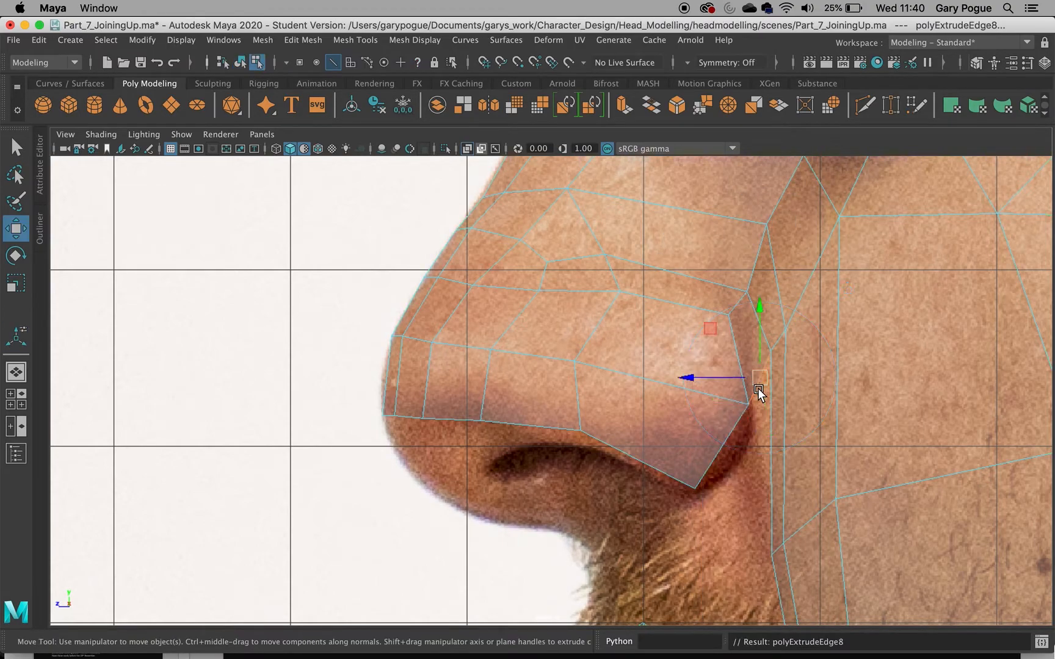
pyautogui.moveTo(767, 366); pyautogui.dragTo(745, 485)
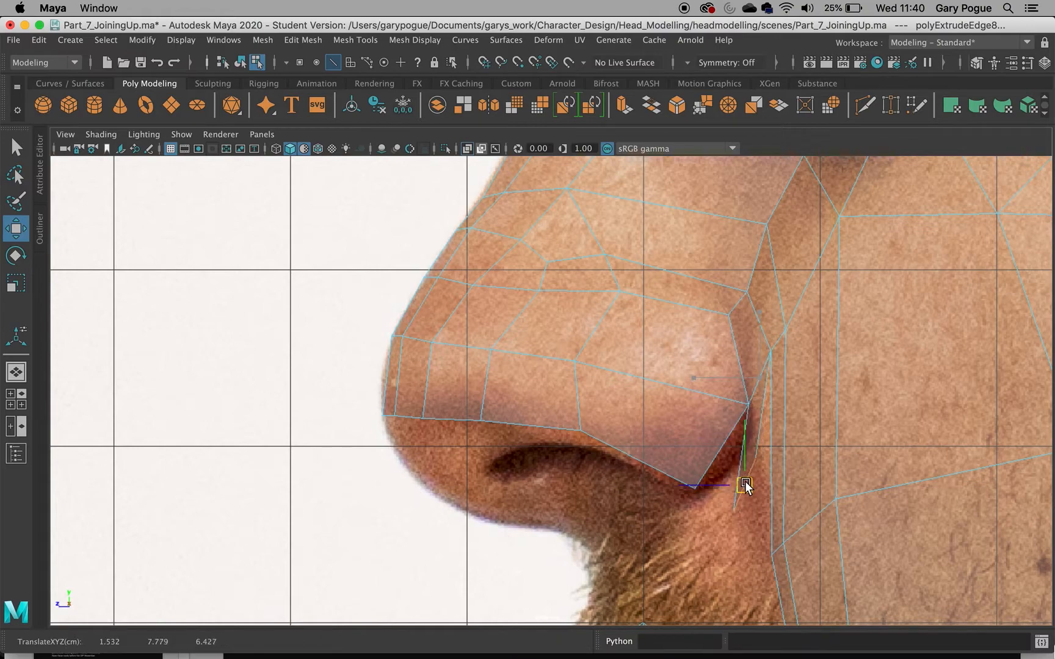
# Place the extruded face's two lower vertices just behind the nose tip section's lower rear corner in the side view
pyautogui.rightClick(730, 516)
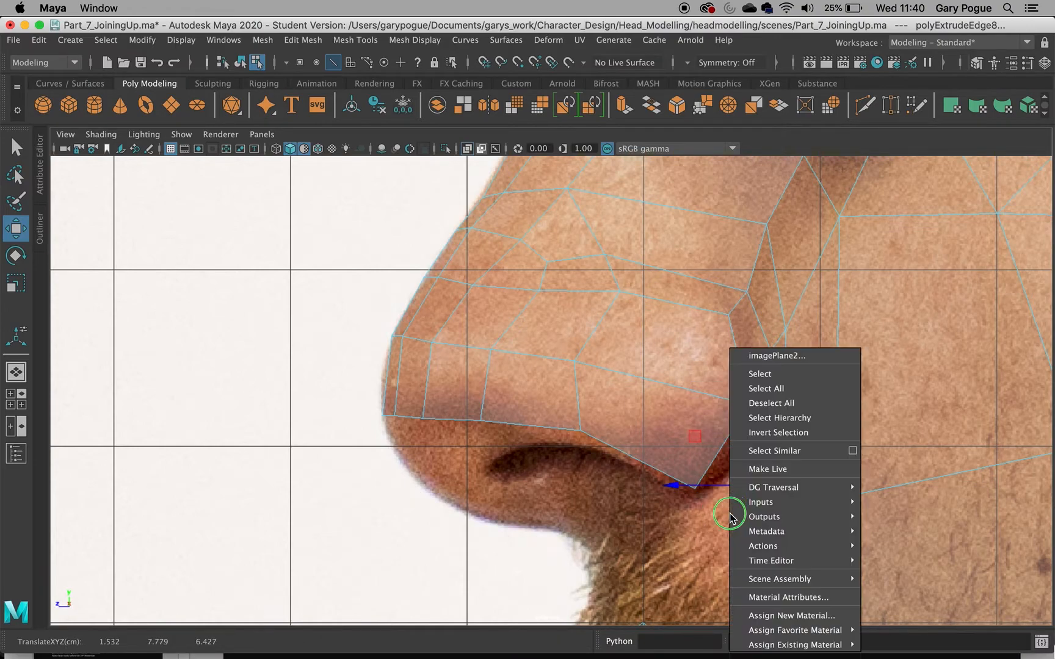
pyautogui.click(721, 327)
pyautogui.moveTo(722, 333); pyautogui.dragTo(653, 238, button='right')
pyautogui.moveTo(726, 502); pyautogui.dragTo(741, 522)
pyautogui.moveTo(733, 512); pyautogui.dragTo(712, 488)
pyautogui.scroll(1, 756, 457)
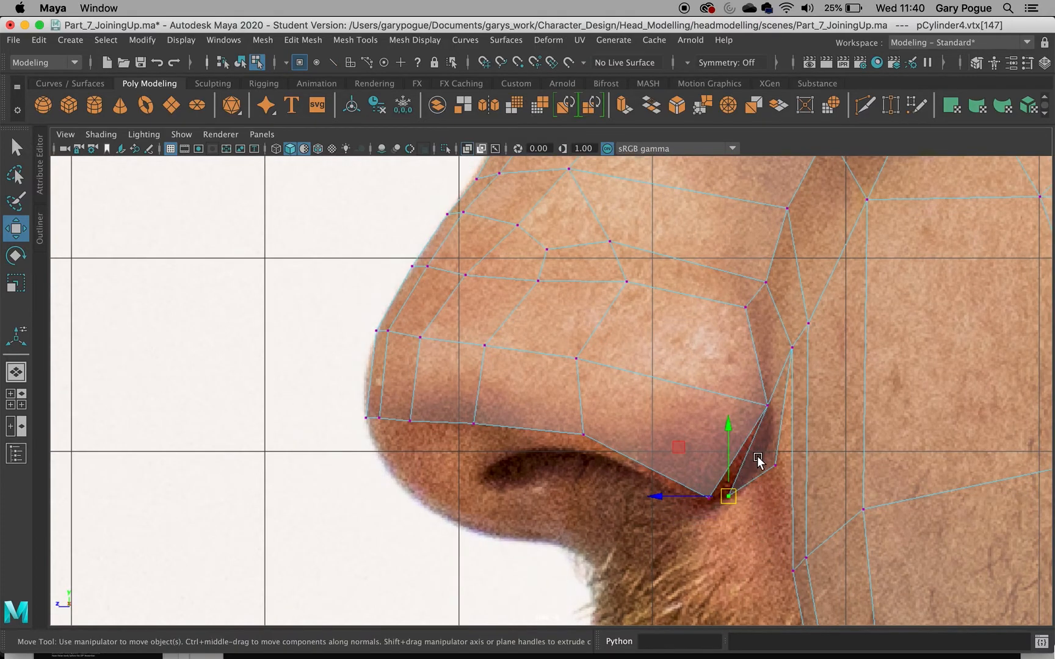
pyautogui.click(774, 466)
pyautogui.moveTo(775, 490); pyautogui.dragTo(772, 513, button='middle')
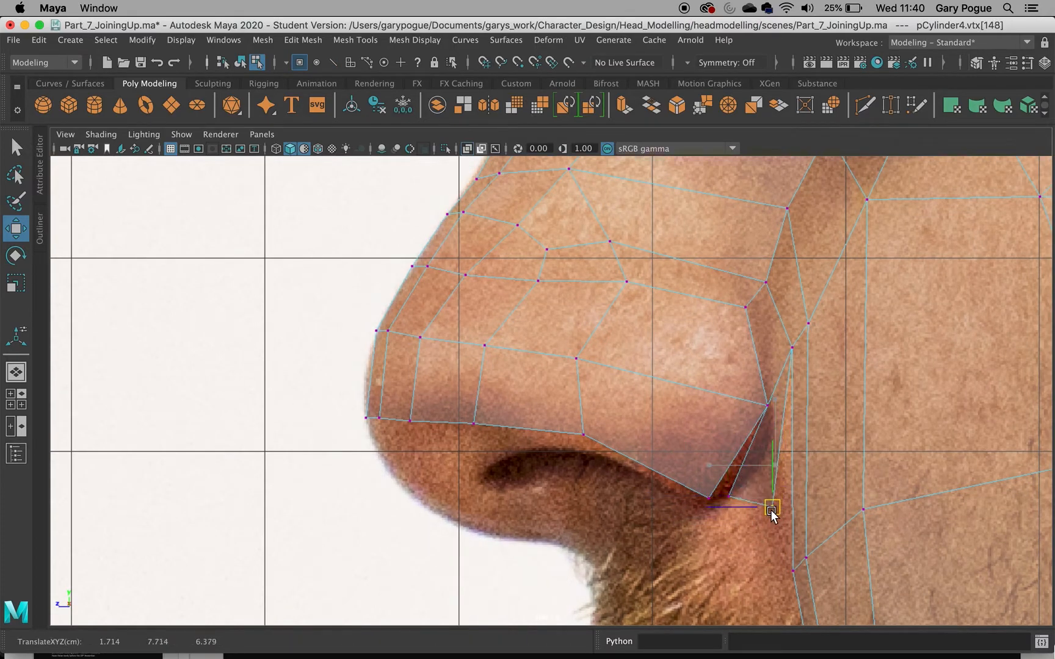
# Lower the pair of cheek border vertices slightly and adjust the lower vertices of the extruded face
pyautogui.moveTo(781, 306); pyautogui.dragTo(806, 322)
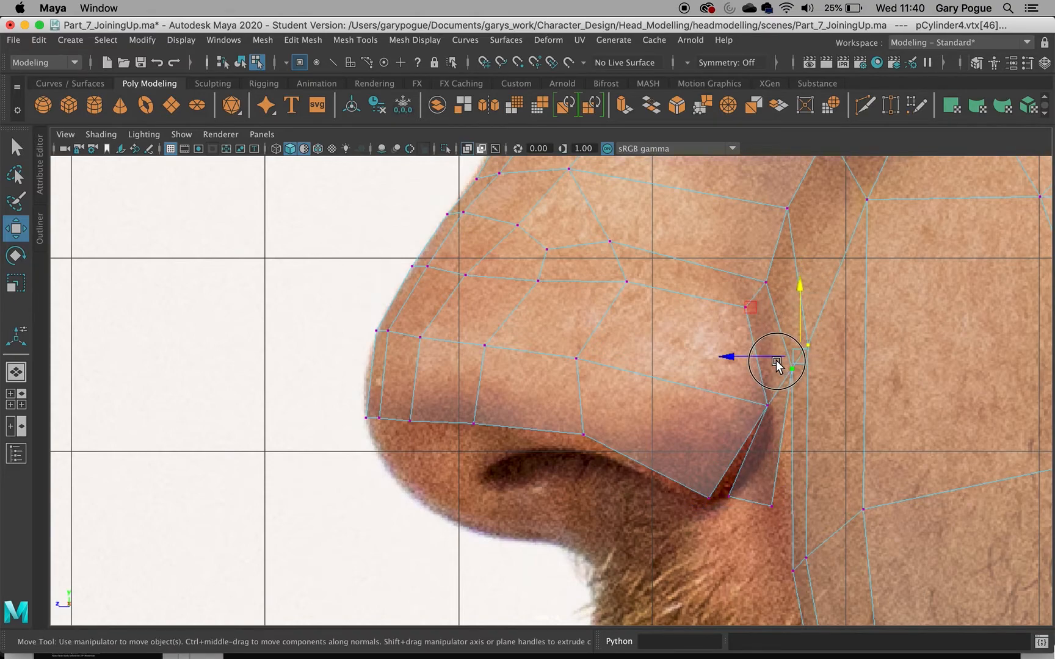
pyautogui.click(780, 490)
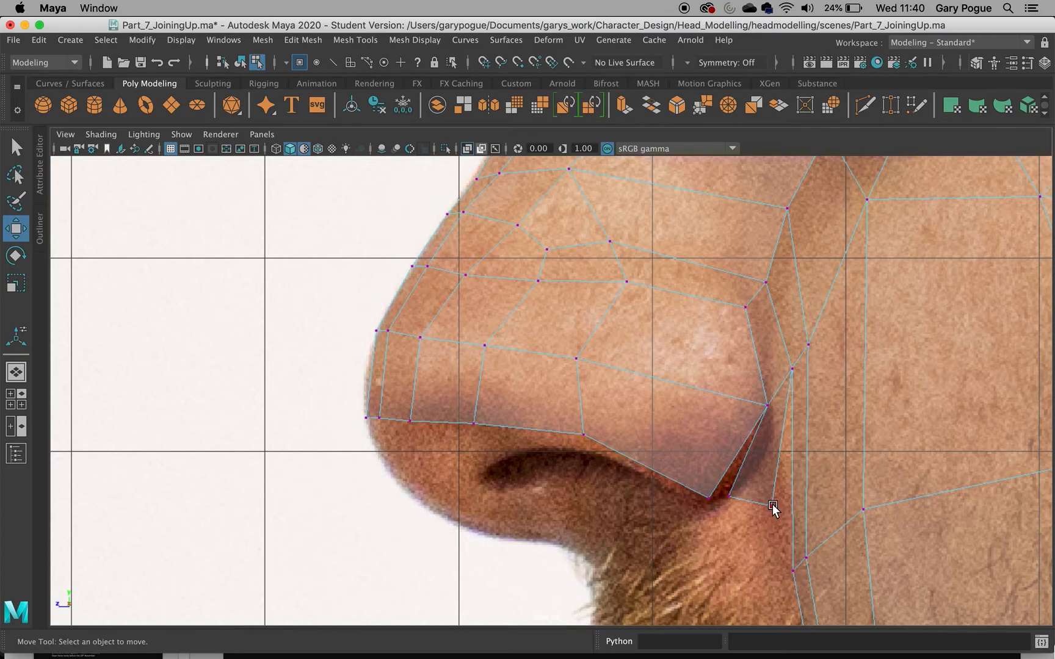
pyautogui.click(737, 497)
pyautogui.moveTo(730, 498); pyautogui.dragTo(759, 513)
pyautogui.click(768, 505)
# Extrude the bottom edge of the face behind the nostril forward and down under the nostril wing, adjusting its position
pyautogui.moveTo(743, 492); pyautogui.dragTo(746, 201, button='right')
pyautogui.click(740, 505)
pyautogui.keyDown('shift'); pyautogui.moveTo(740, 506); pyautogui.dragTo(715, 545); pyautogui.keyUp('shift')
pyautogui.moveTo(668, 562); pyautogui.dragTo(663, 567)
pyautogui.click(731, 498)
pyautogui.moveTo(730, 506); pyautogui.dragTo(723, 511)
# Rotate and reposition the newly extruded strip's edge beneath the nostril, using the front view
pyautogui.press('space')
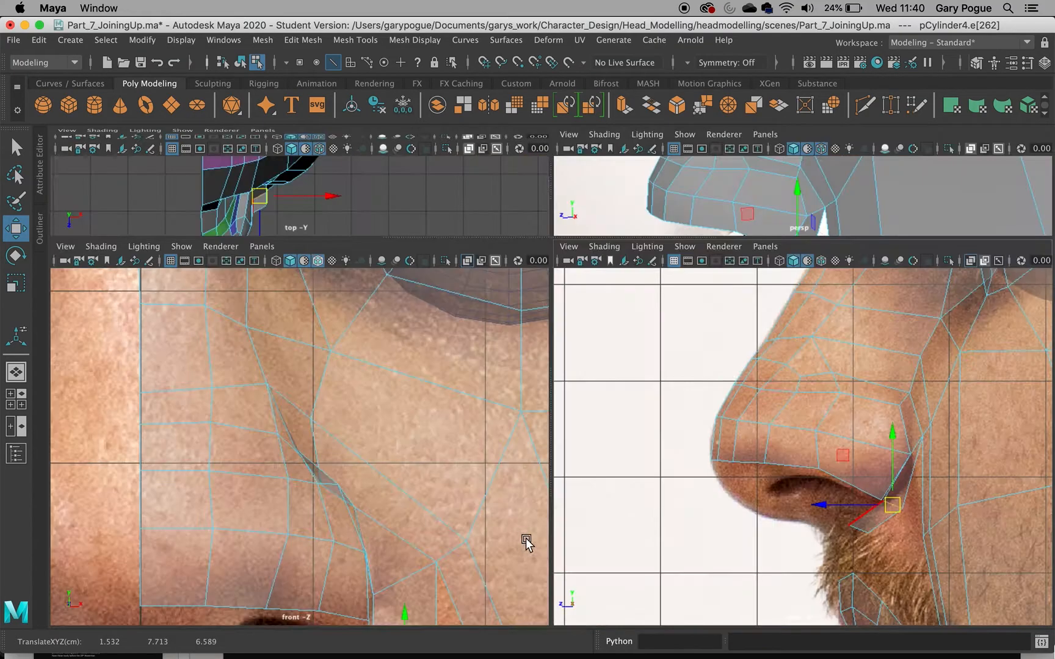
pyautogui.press('f')
pyautogui.moveTo(499, 481); pyautogui.dragTo(397, 530)
pyautogui.click(489, 517)
pyautogui.press('e')
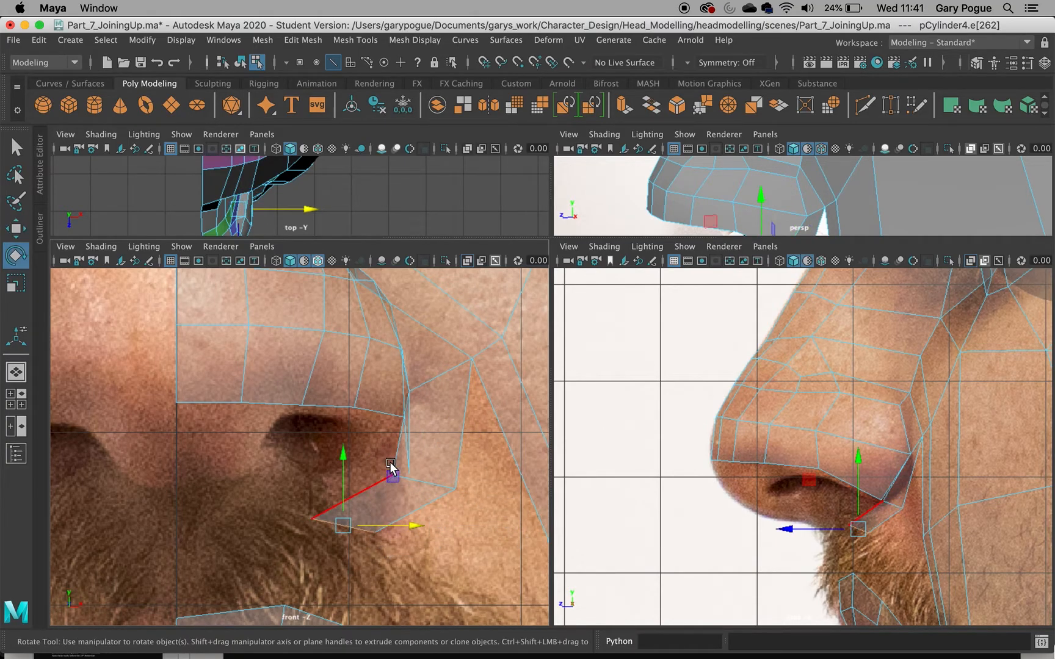
pyautogui.moveTo(372, 464); pyautogui.dragTo(420, 547)
pyautogui.press('w')
pyautogui.moveTo(346, 478); pyautogui.dragTo(348, 460)
# Move the strip's two upper vertices up and inward to follow the nostril wing's base in the front view
pyautogui.moveTo(398, 476); pyautogui.dragTo(387, 471, button='right')
pyautogui.click(397, 477)
pyautogui.scroll(1, 396, 477)
pyautogui.moveTo(395, 475); pyautogui.dragTo(384, 459, button='middle')
pyautogui.moveTo(414, 464); pyautogui.dragTo(401, 464)
pyautogui.moveTo(493, 502); pyautogui.dragTo(429, 486)
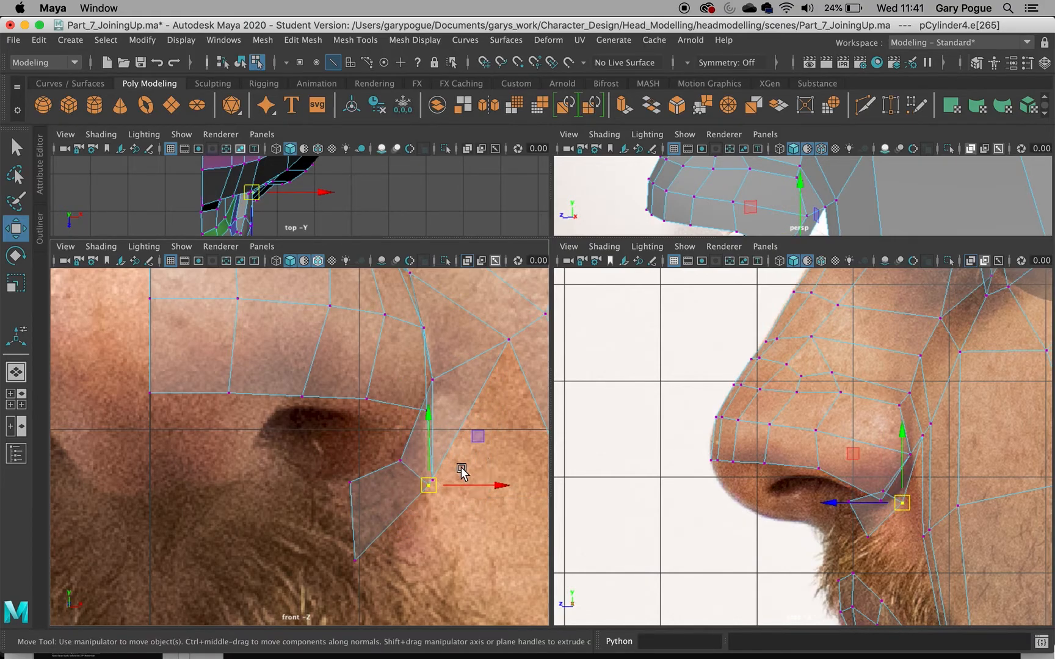
# Raise the loose vertex at the nostril wing's lower corner and target-weld it to the adjacent corner vertex of the strip
pyautogui.click(456, 464)
pyautogui.click(432, 481)
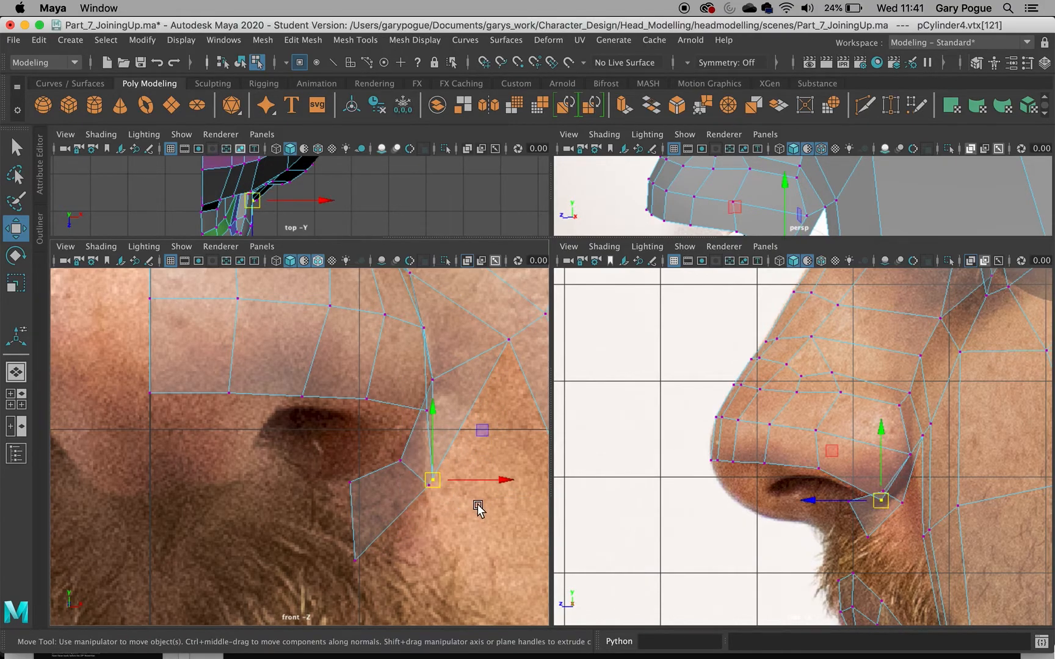
pyautogui.moveTo(435, 485); pyautogui.dragTo(433, 457)
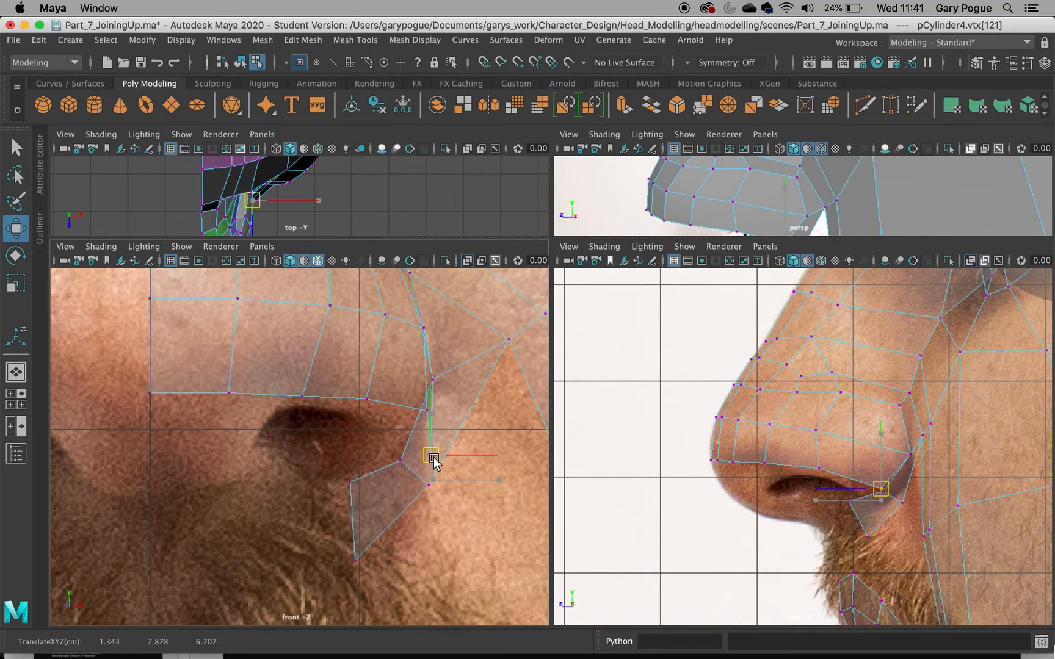
pyautogui.scroll(5, 934, 508)
pyautogui.scroll(2, 934, 508)
pyautogui.keyDown('alt'); pyautogui.moveTo(934, 508); pyautogui.dragTo(807, 487, button='middle'); pyautogui.keyUp('alt')
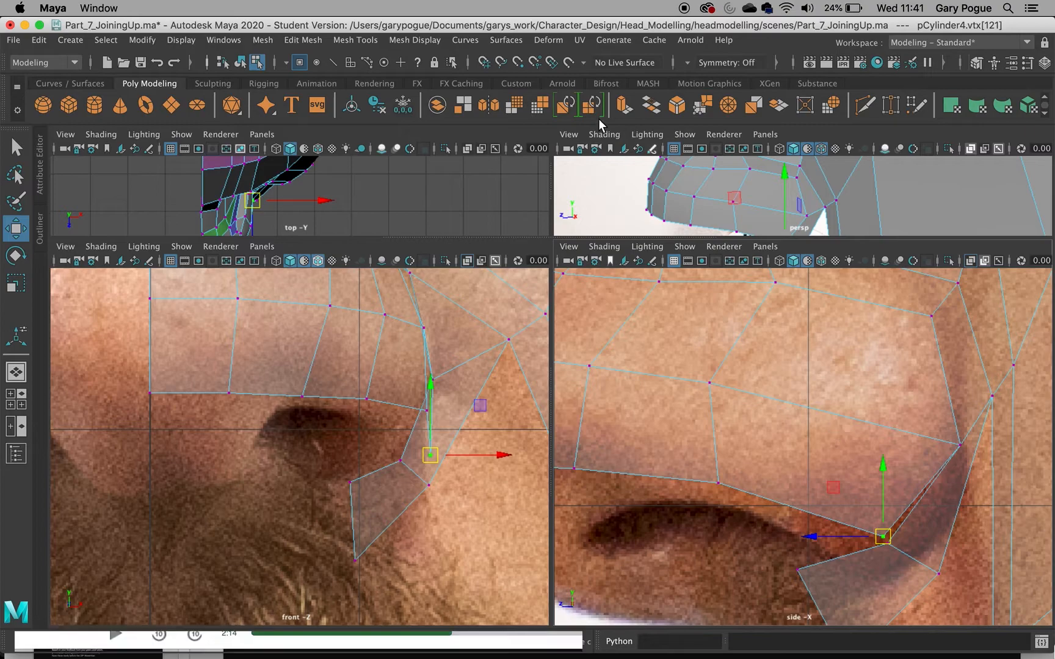
pyautogui.click(891, 105)
pyautogui.moveTo(882, 537); pyautogui.dragTo(898, 554)
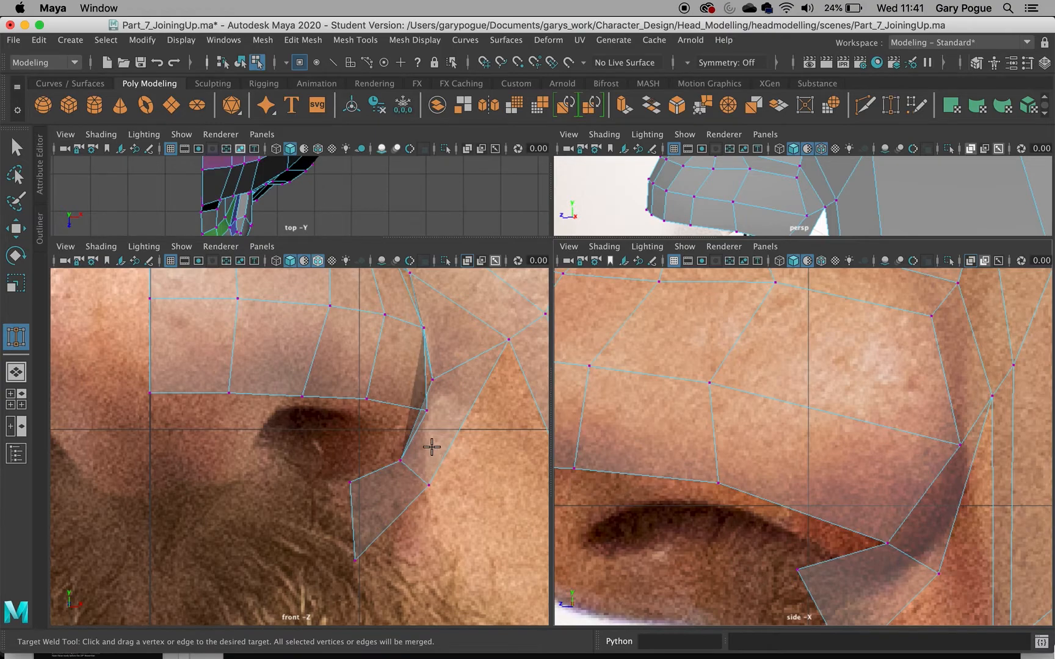
# Move the nostril wing's outer bottom vertex slightly inward in the front view
pyautogui.press('w')
pyautogui.click(429, 412)
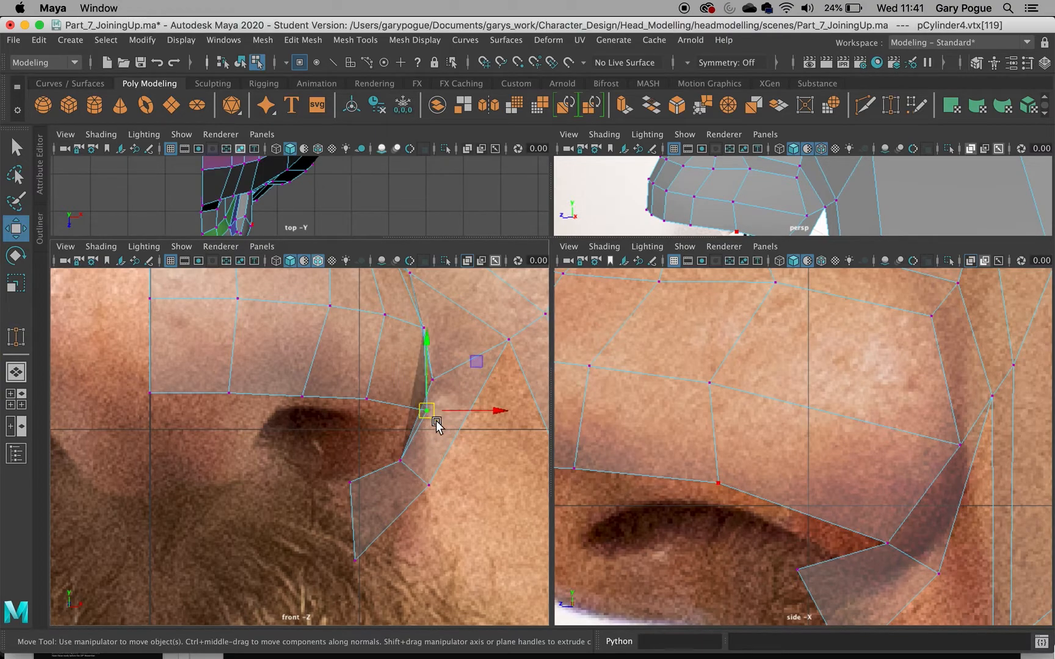
pyautogui.moveTo(449, 412)
pyautogui.mouseDown()
pyautogui.moveTo(440, 410)
pyautogui.moveTo(456, 413)
pyautogui.mouseUp()
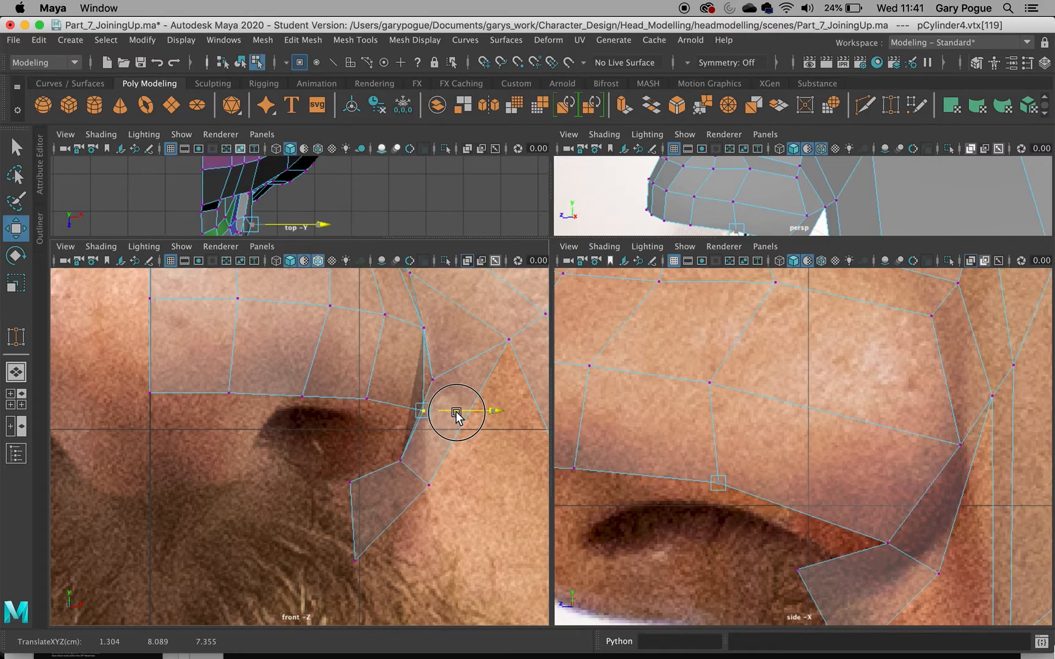
# Move the cheek border vertex beside the nostril wing and its neighbouring cheek vertex inward toward the nose in the front view
pyautogui.press('space')
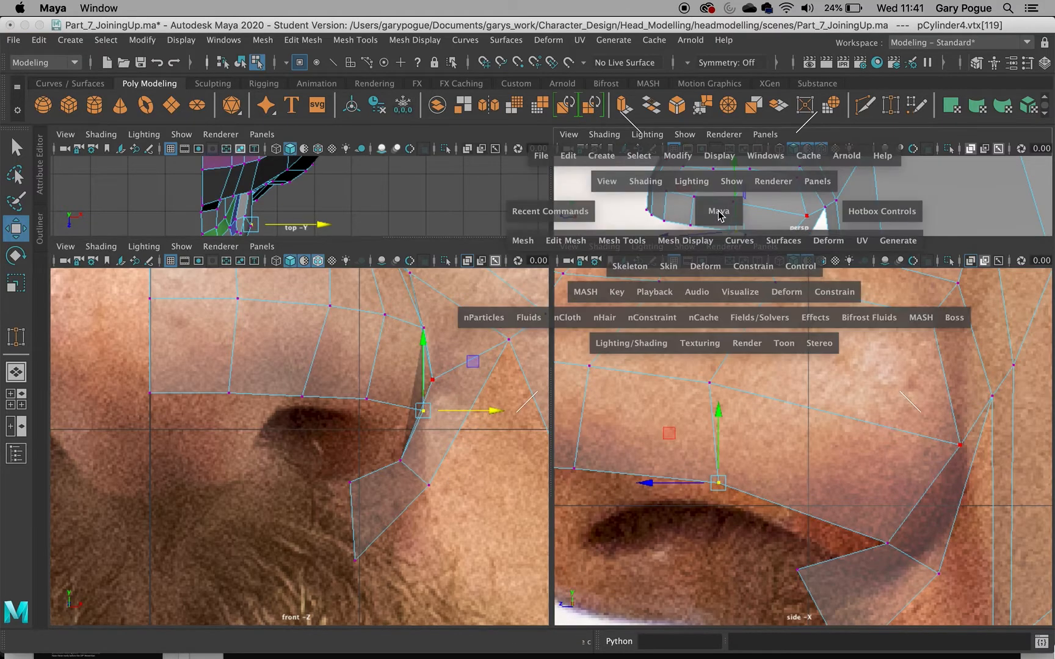
pyautogui.keyDown('alt'); pyautogui.moveTo(600, 332); pyautogui.dragTo(633, 415); pyautogui.keyUp('alt')
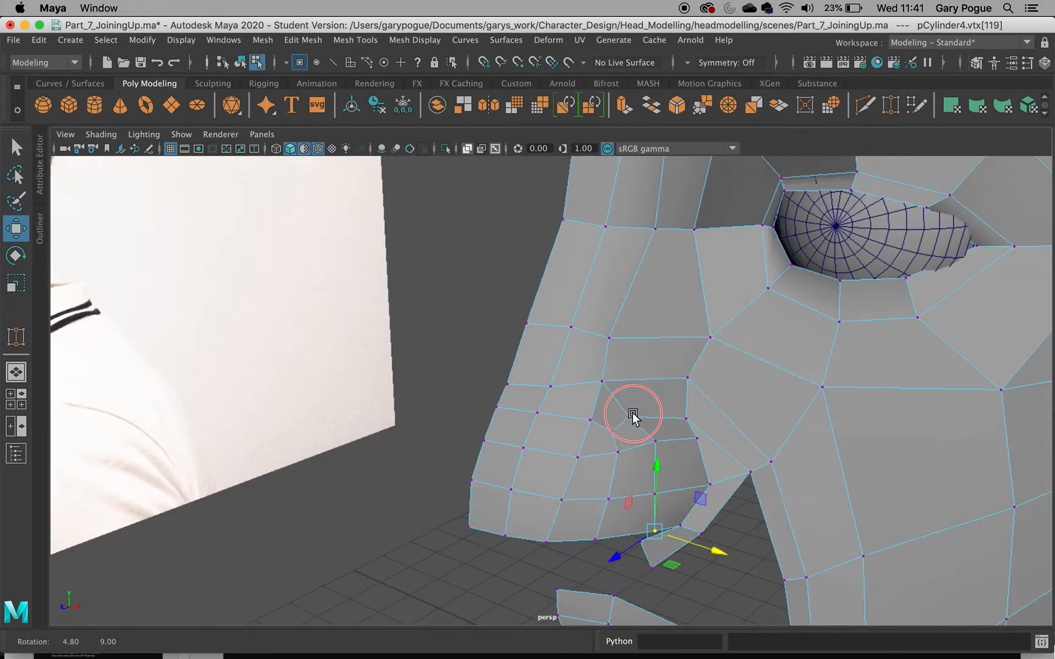
pyautogui.click(753, 474)
pyautogui.press('space')
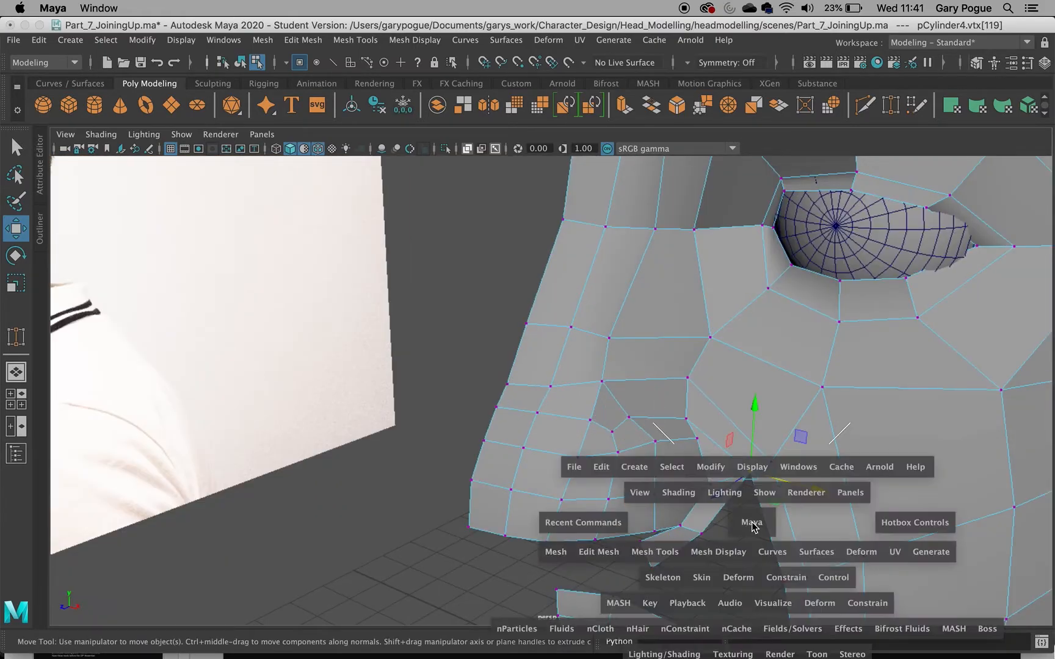
pyautogui.keyDown('alt'); pyautogui.moveTo(512, 352); pyautogui.dragTo(483, 389, button='middle'); pyautogui.keyUp('alt')
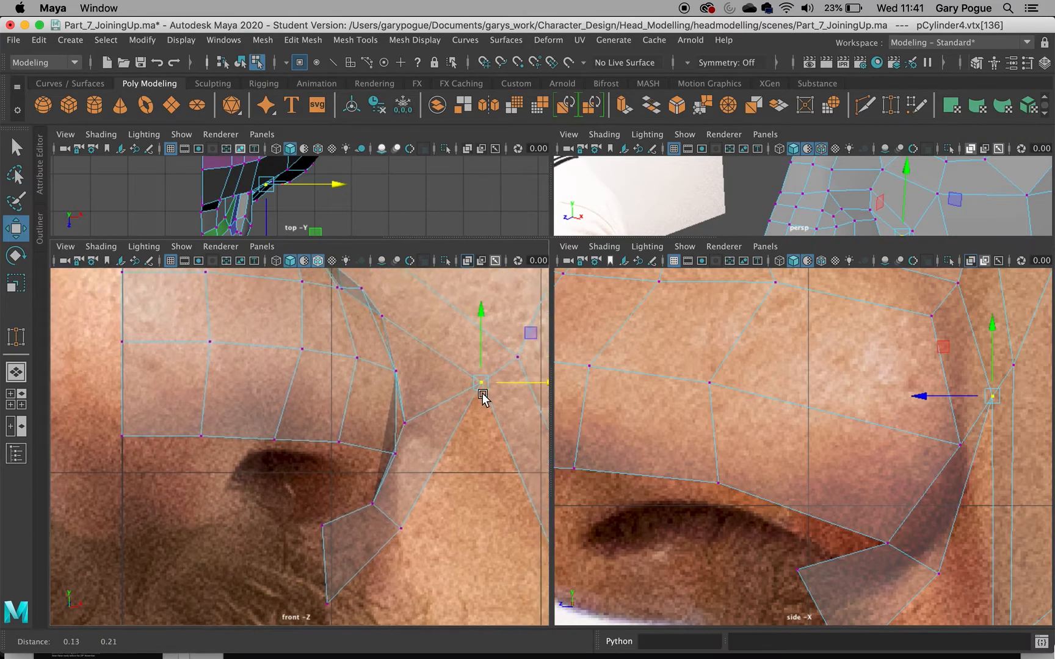
pyautogui.moveTo(479, 387); pyautogui.dragTo(415, 405)
pyautogui.click(513, 361)
pyautogui.moveTo(513, 362); pyautogui.dragTo(470, 372)
# Shift the cheek border vertex above the mouth corner inward and raise the cheek vertex beside the nostril wing
pyautogui.scroll(-5, 464, 412)
pyautogui.scroll(4, 464, 416)
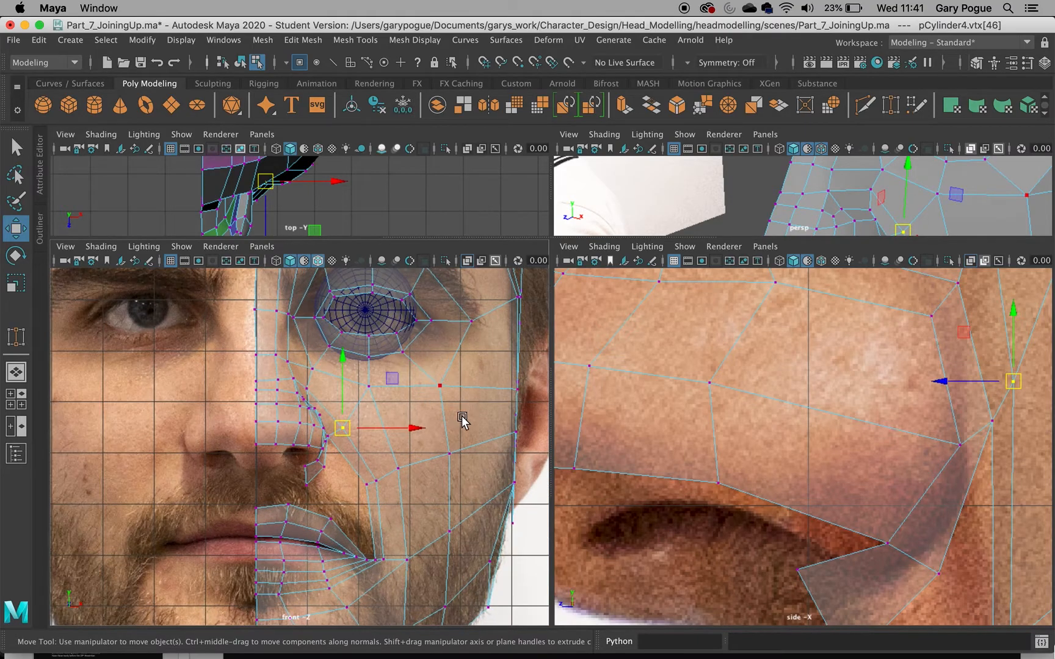
pyautogui.scroll(2, 366, 502)
pyautogui.click(399, 501)
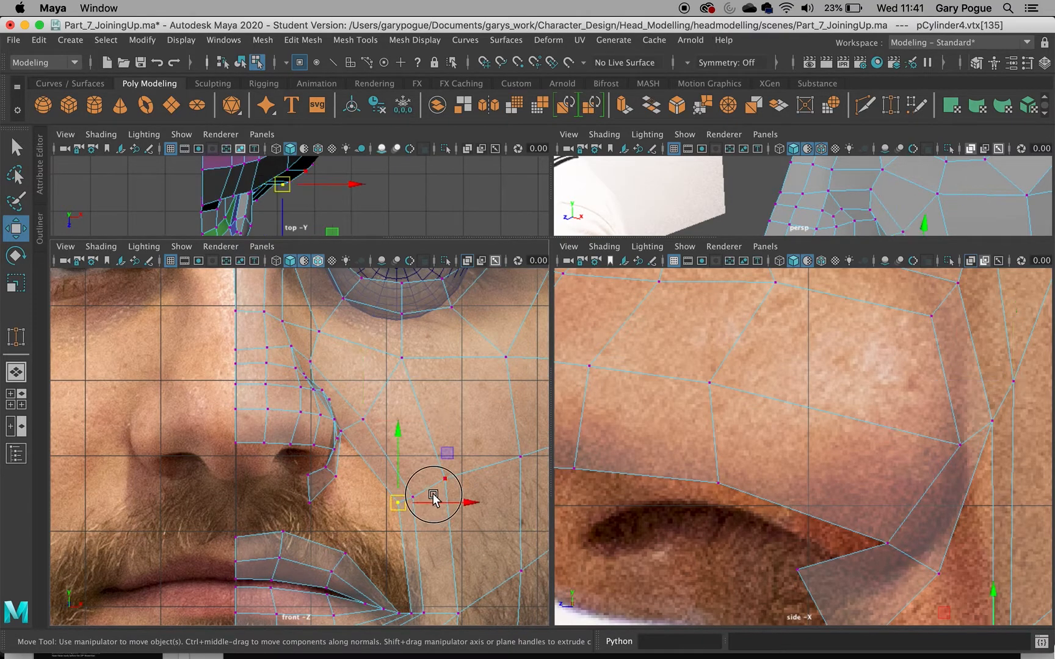
pyautogui.moveTo(439, 503); pyautogui.dragTo(427, 506)
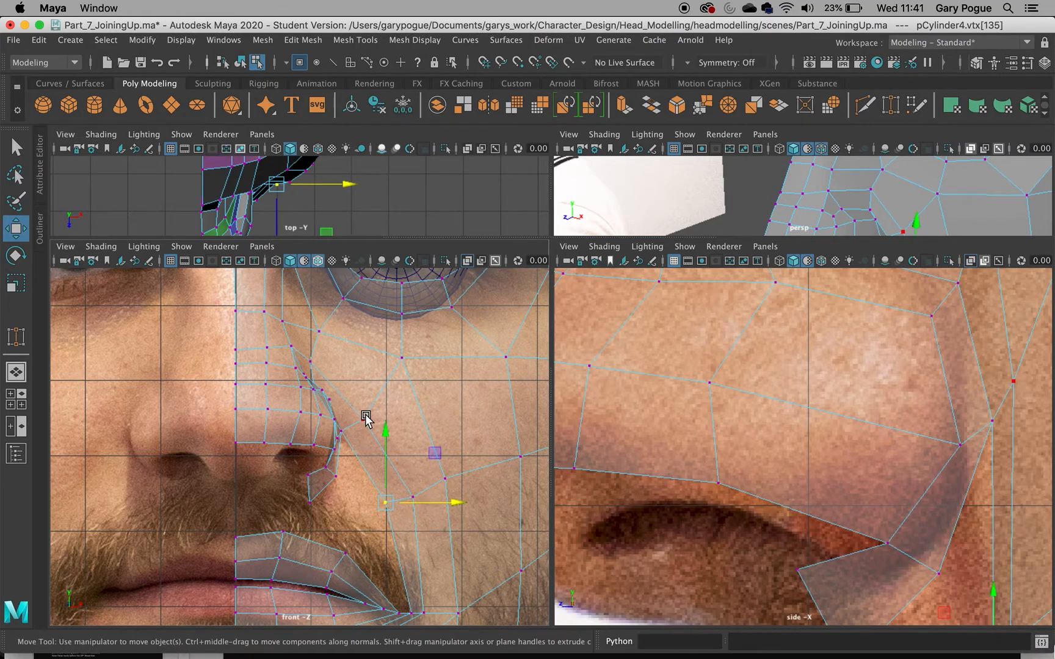
pyautogui.moveTo(365, 418); pyautogui.dragTo(359, 400)
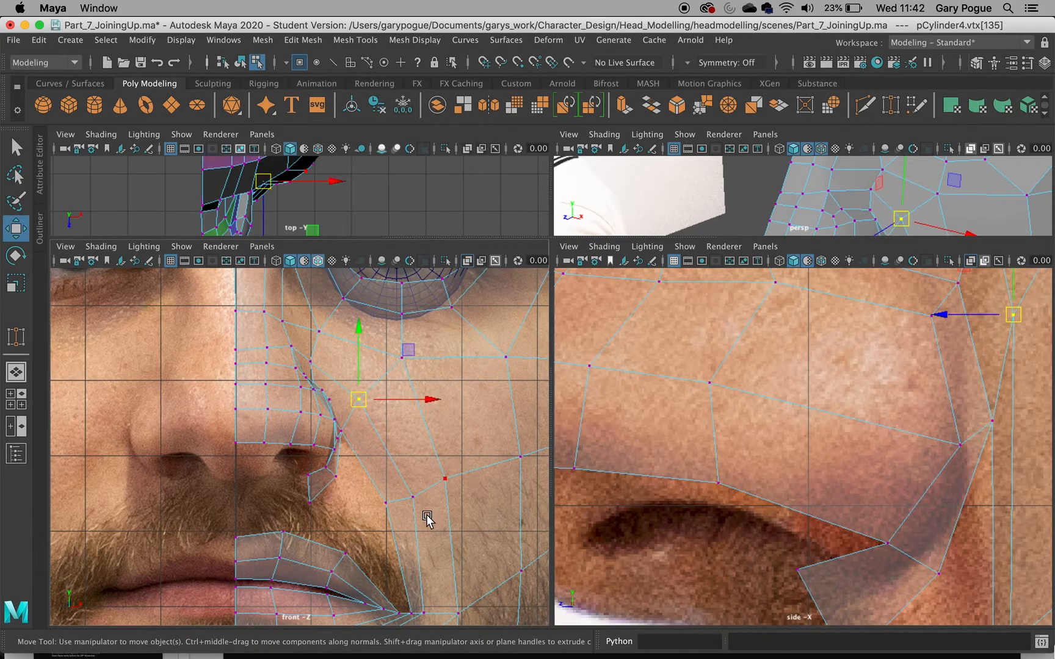
# Raise the lower vertex at the strip's inner end and nudge its outer lower vertex up and inward to narrow the strip
pyautogui.keyDown('alt'); pyautogui.moveTo(401, 554); pyautogui.dragTo(454, 506, button='middle'); pyautogui.keyUp('alt')
pyautogui.click(368, 456)
pyautogui.scroll(4, 368, 456)
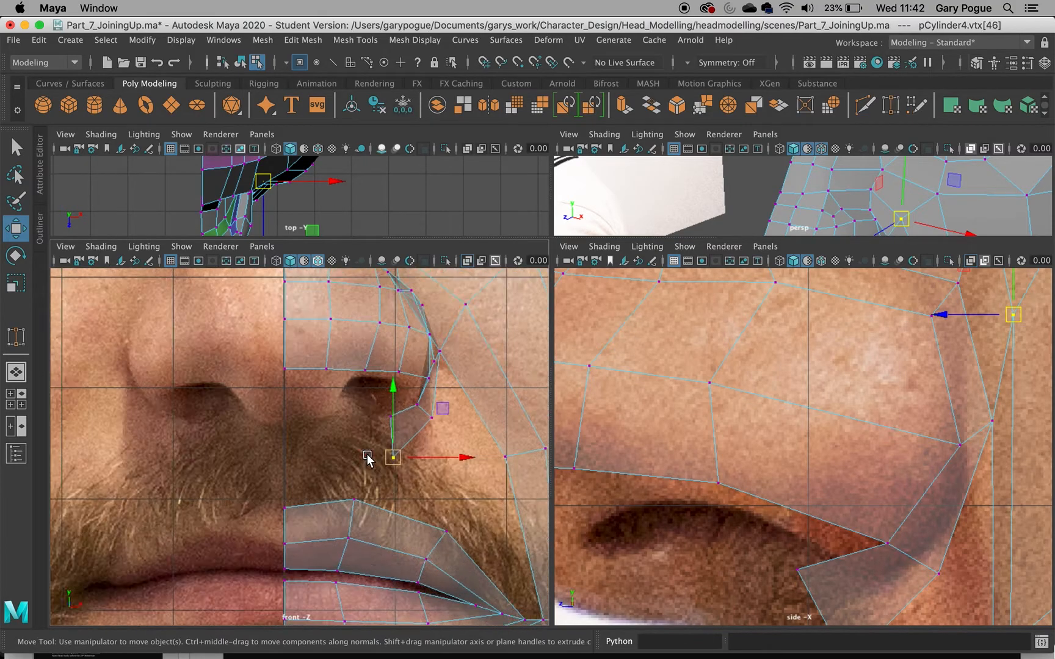
pyautogui.moveTo(414, 432); pyautogui.dragTo(416, 403)
pyautogui.scroll(2, 466, 418)
pyautogui.keyDown('alt'); pyautogui.moveTo(519, 414); pyautogui.dragTo(467, 446, button='middle'); pyautogui.keyUp('alt')
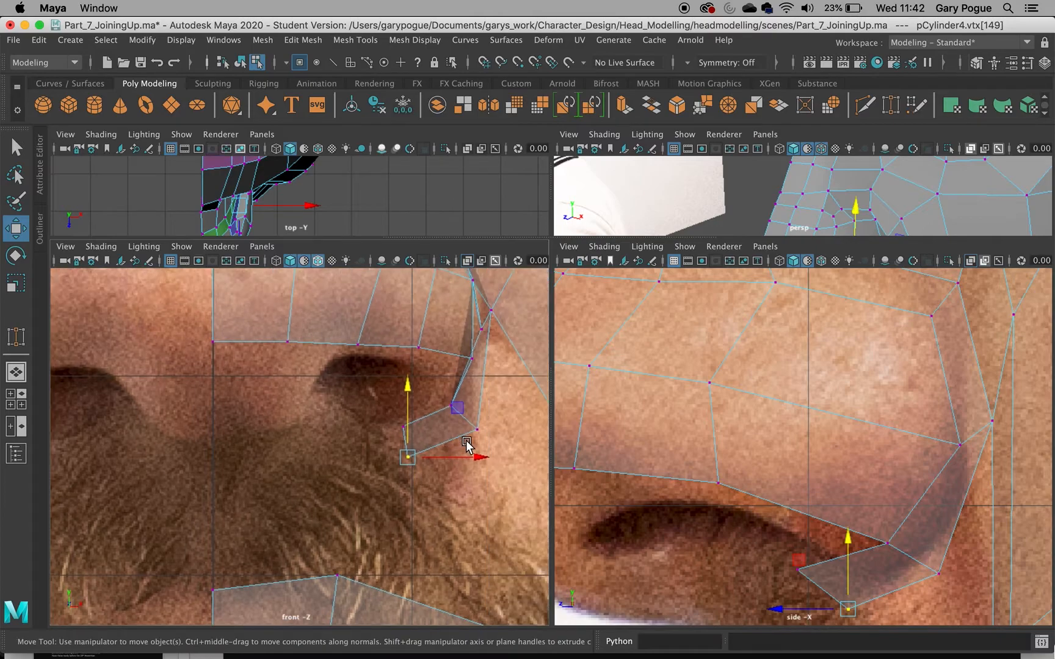
pyautogui.moveTo(478, 433); pyautogui.dragTo(472, 429)
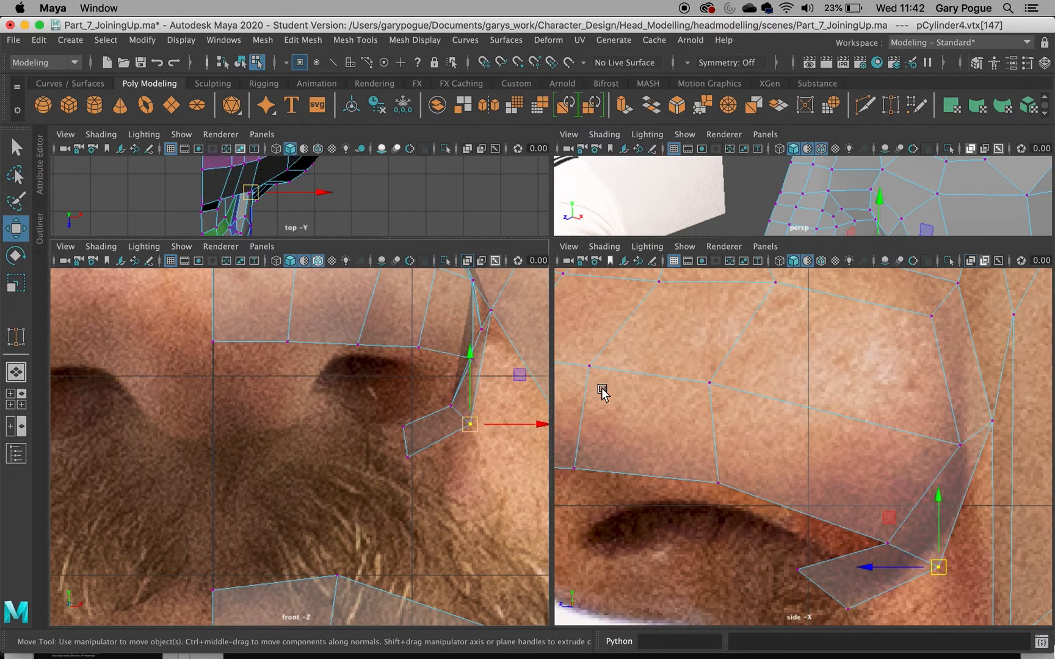
# In the side view, move the strip's front and upper vertices backward and shift the cheek border vertex forward toward the nostril wing
pyautogui.keyDown('alt'); pyautogui.moveTo(852, 542); pyautogui.dragTo(822, 432, button='middle'); pyautogui.keyUp('alt')
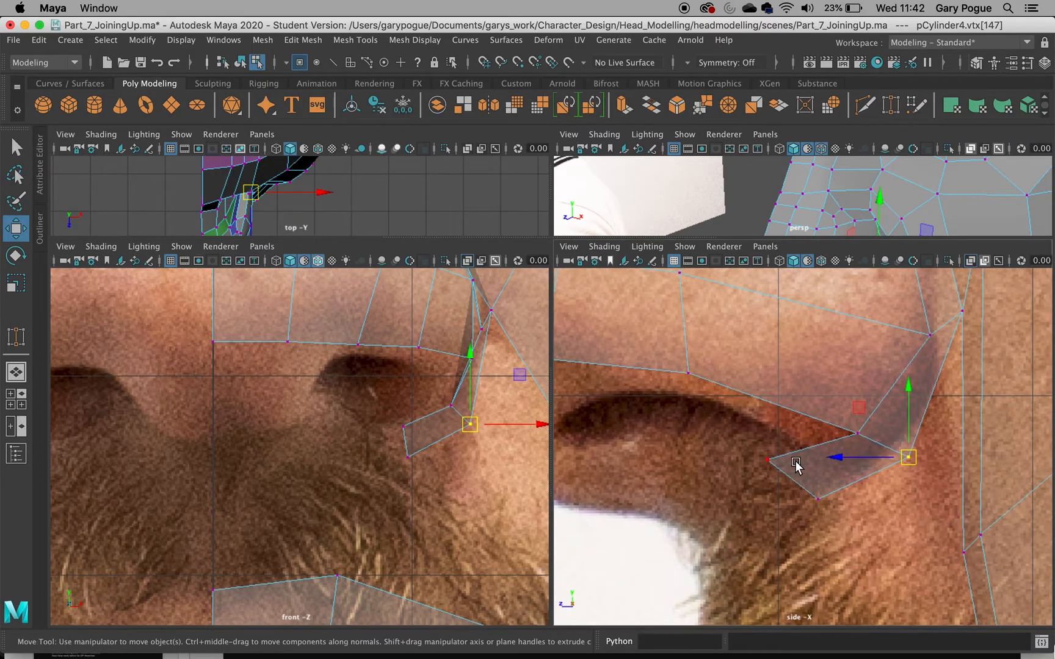
pyautogui.moveTo(775, 460); pyautogui.dragTo(808, 462)
pyautogui.moveTo(858, 433); pyautogui.dragTo(896, 451)
pyautogui.click(910, 458)
pyautogui.keyDown('alt'); pyautogui.moveTo(940, 381); pyautogui.dragTo(908, 484, button='middle'); pyautogui.keyUp('alt')
pyautogui.moveTo(929, 417); pyautogui.dragTo(915, 425)
# Lower the cheek vertex beside the nostril wing in the front view and the nose border vertex above the wing in the side view
pyautogui.click(951, 309)
pyautogui.keyDown('alt'); pyautogui.moveTo(951, 309); pyautogui.dragTo(912, 401, button='middle'); pyautogui.keyUp('alt')
pyautogui.keyDown('alt'); pyautogui.moveTo(519, 358); pyautogui.dragTo(409, 447, button='middle'); pyautogui.keyUp('alt')
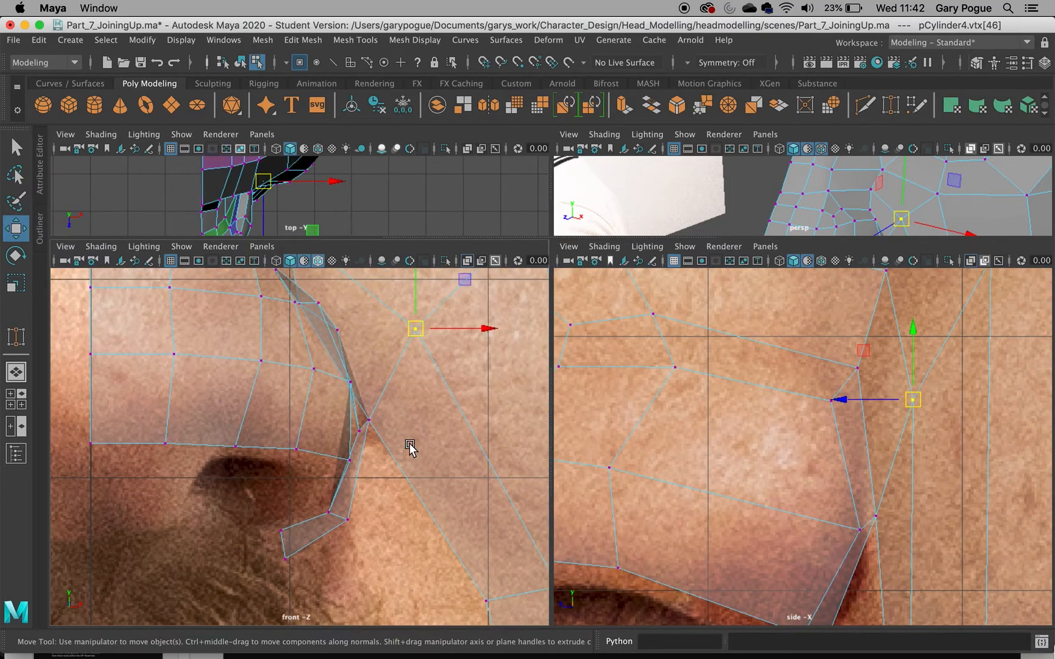
pyautogui.moveTo(415, 315); pyautogui.dragTo(417, 331)
pyautogui.keyDown('alt'); pyautogui.moveTo(680, 430); pyautogui.dragTo(688, 459, button='middle'); pyautogui.keyUp('alt')
pyautogui.click(862, 397)
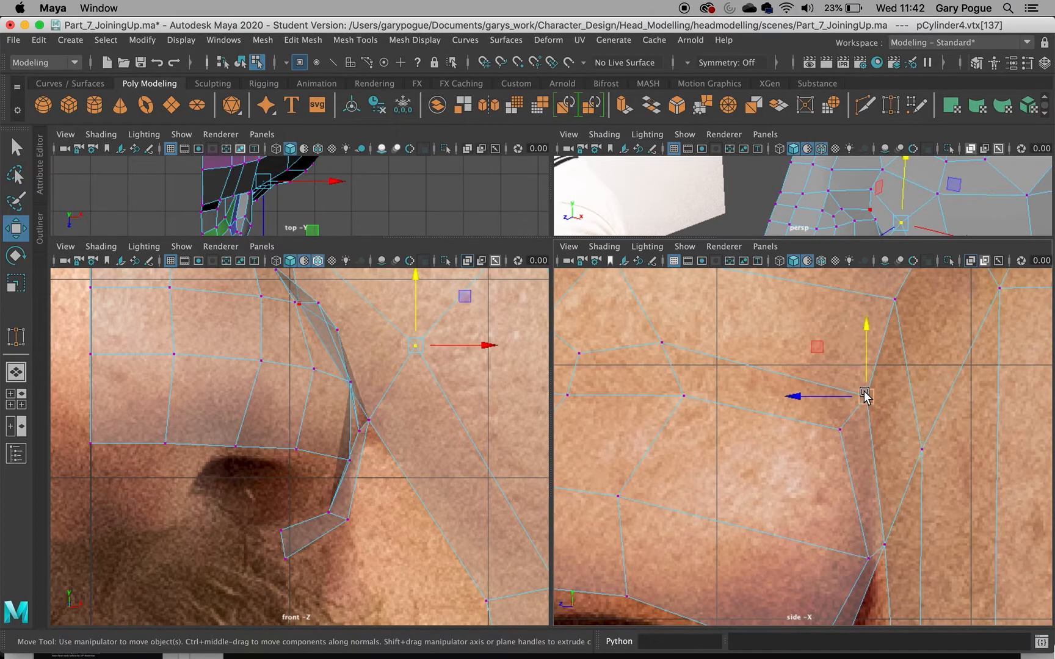
pyautogui.moveTo(861, 398); pyautogui.dragTo(856, 415)
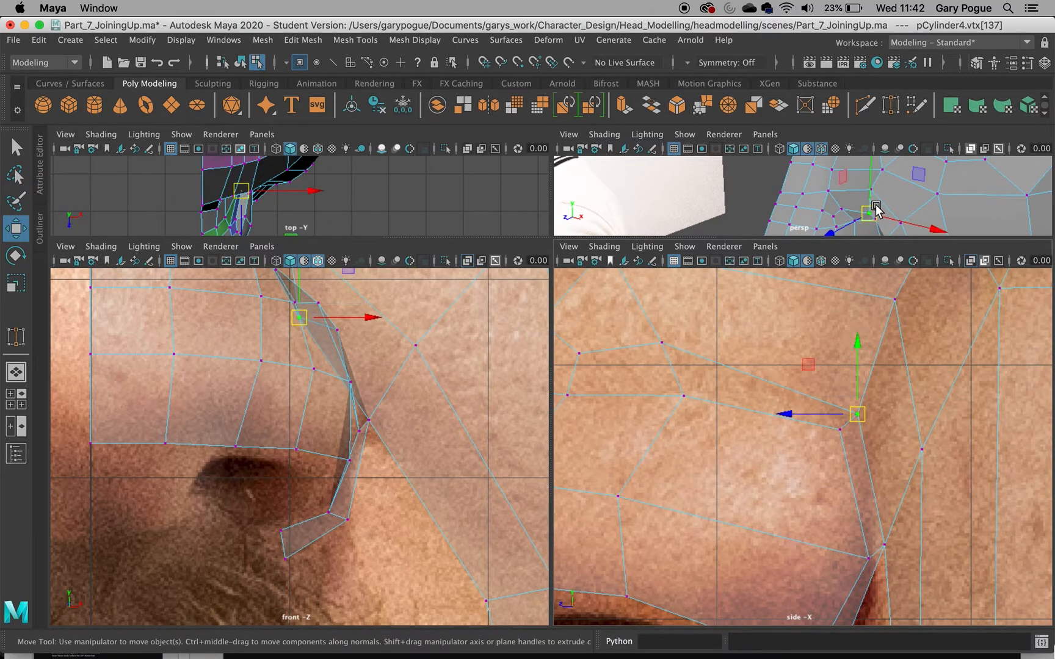
# Examine the joined nose and cheek and the open gap above the mouth from several angles in the perspective view
pyautogui.press('space')
pyautogui.keyDown('alt'); pyautogui.moveTo(784, 324); pyautogui.dragTo(771, 358, button='middle'); pyautogui.keyUp('alt')
pyautogui.keyDown('alt'); pyautogui.moveTo(750, 368); pyautogui.dragTo(708, 372); pyautogui.keyUp('alt')
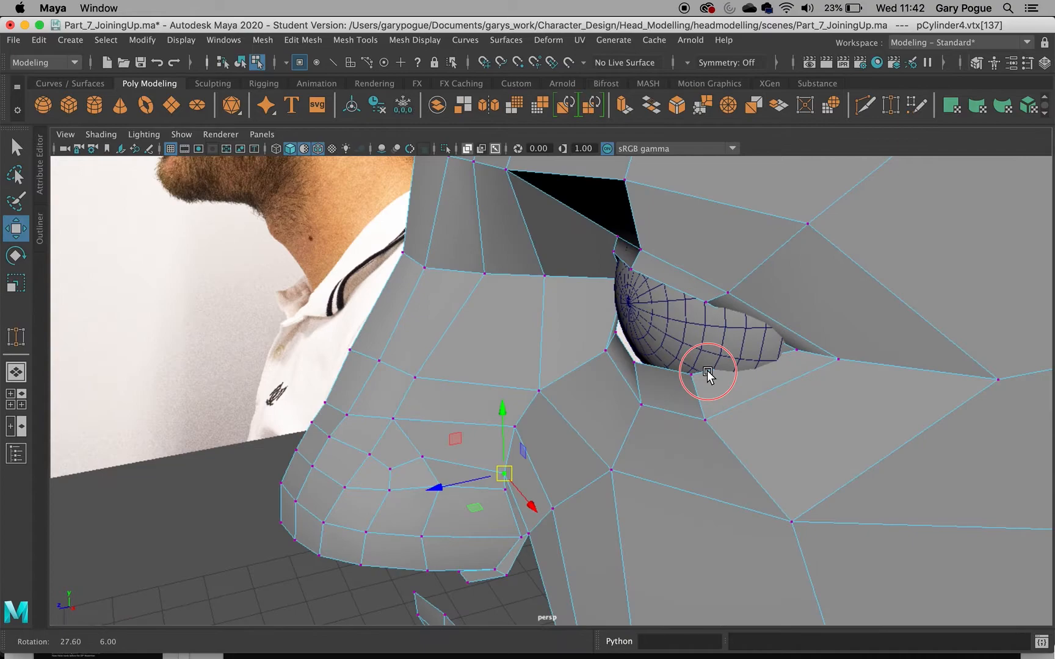
pyautogui.keyDown('alt'); pyautogui.moveTo(666, 374); pyautogui.dragTo(696, 279, button='middle'); pyautogui.keyUp('alt')
pyautogui.keyDown('alt'); pyautogui.moveTo(571, 362); pyautogui.dragTo(551, 357); pyautogui.keyUp('alt')
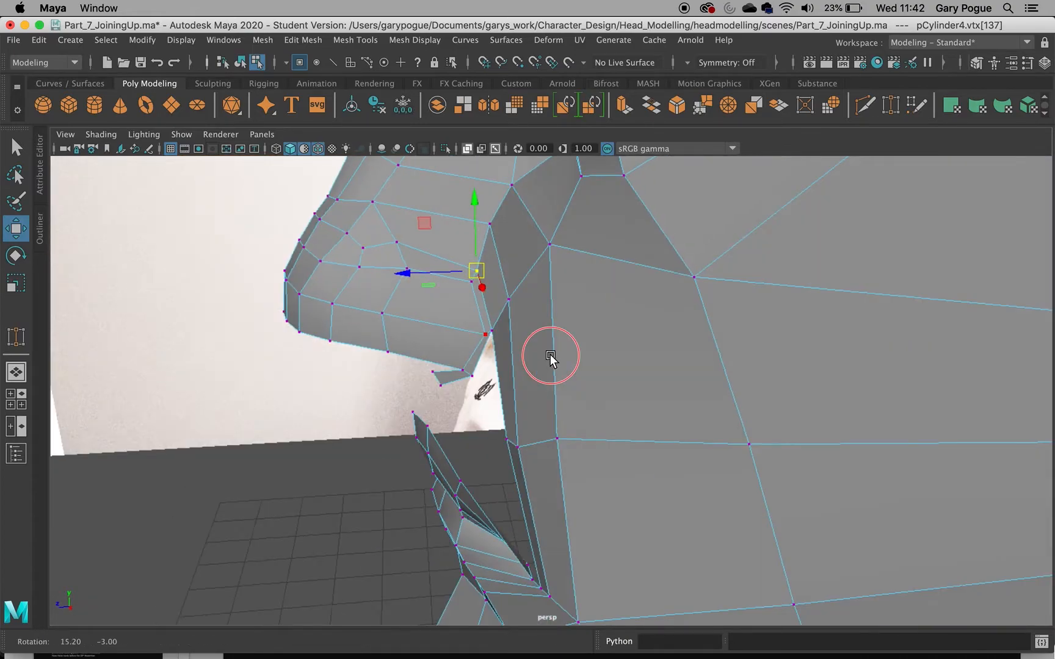
pyautogui.scroll(-5, 559, 360)
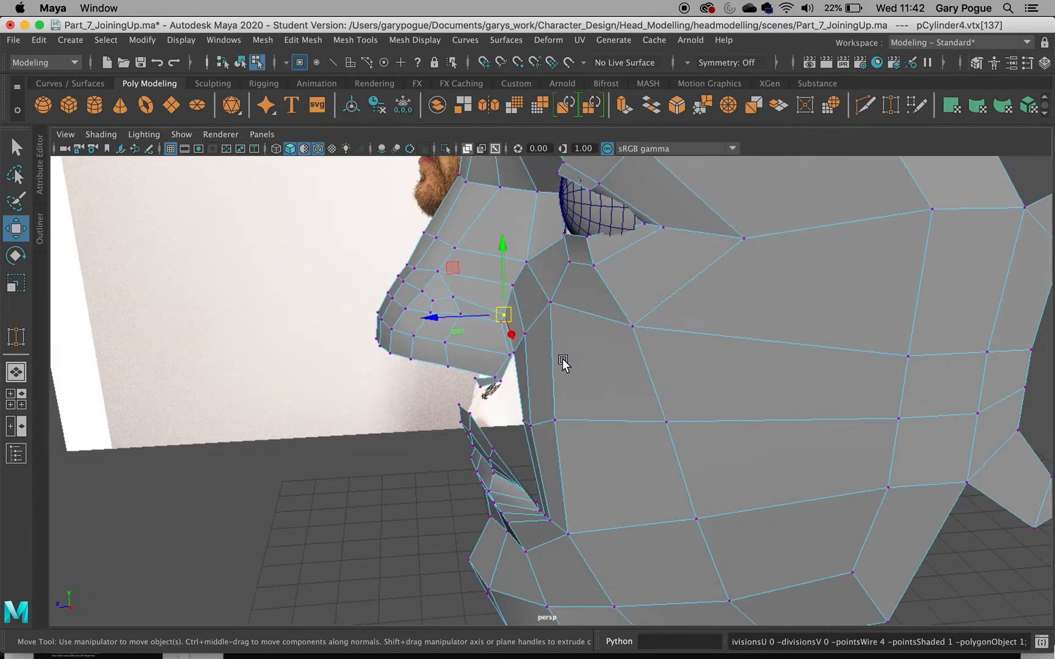
pyautogui.scroll(-2, 562, 361)
pyautogui.keyDown('alt'); pyautogui.moveTo(532, 391); pyautogui.dragTo(620, 374); pyautogui.keyUp('alt')
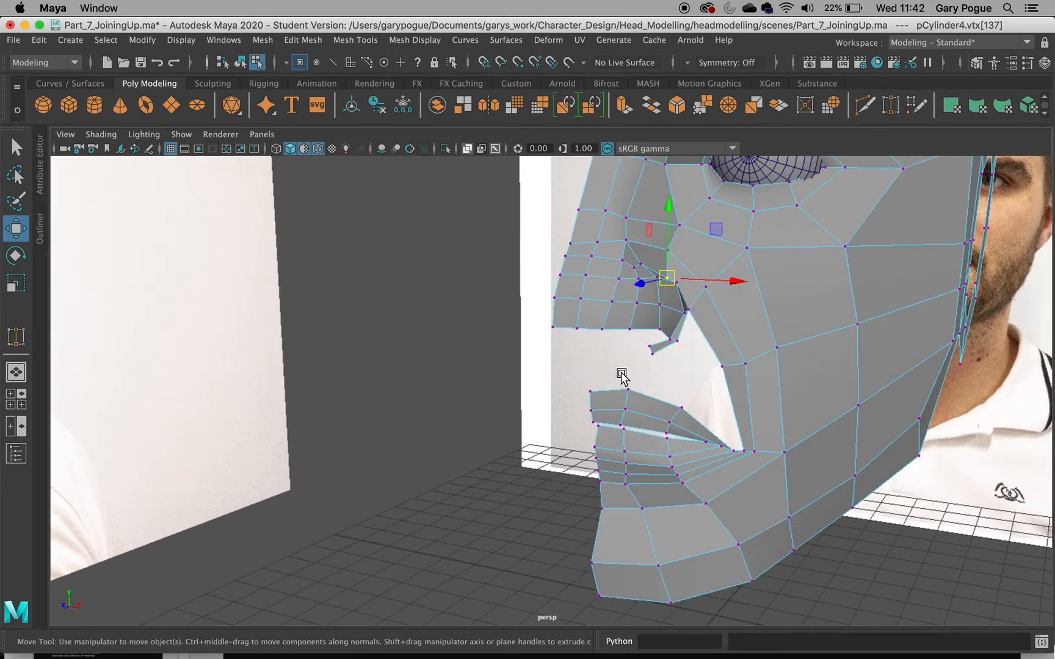
# Extrude the inner end edge of the strip beneath the nostril toward the face's centre line in the front view
pyautogui.scroll(5, 622, 374)
pyautogui.keyDown('alt'); pyautogui.moveTo(755, 267); pyautogui.dragTo(659, 318, button='middle'); pyautogui.keyUp('alt')
pyautogui.keyDown('alt'); pyautogui.moveTo(659, 317); pyautogui.dragTo(670, 336); pyautogui.keyUp('alt')
pyautogui.moveTo(673, 357); pyautogui.dragTo(668, 205, button='right')
pyautogui.click(665, 365)
pyautogui.press('space')
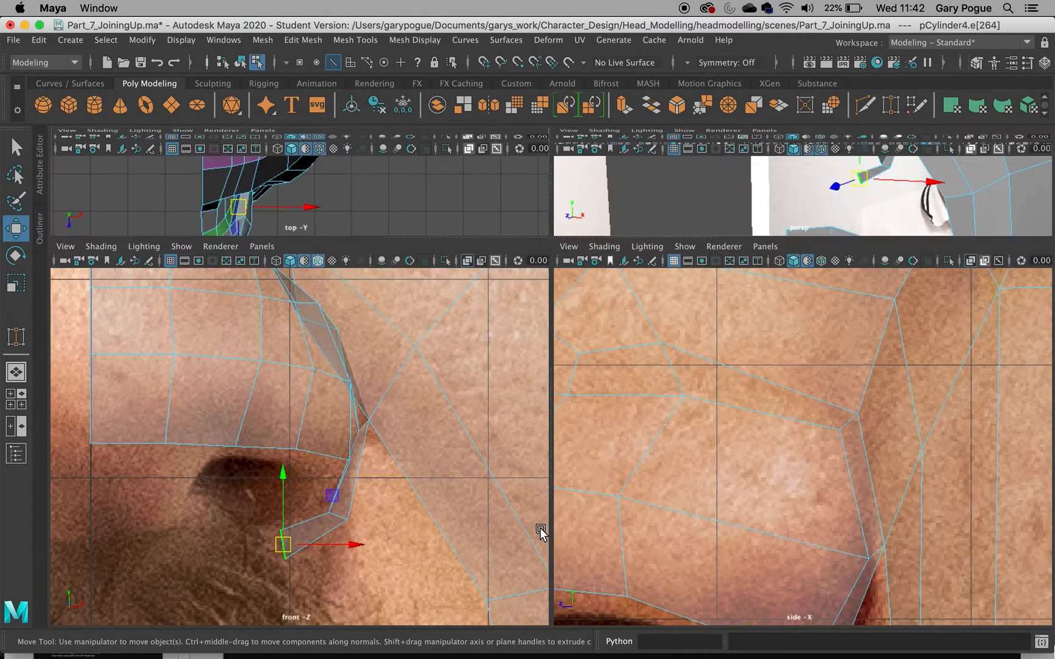
pyautogui.press('space')
pyautogui.scroll(-10, 452, 523)
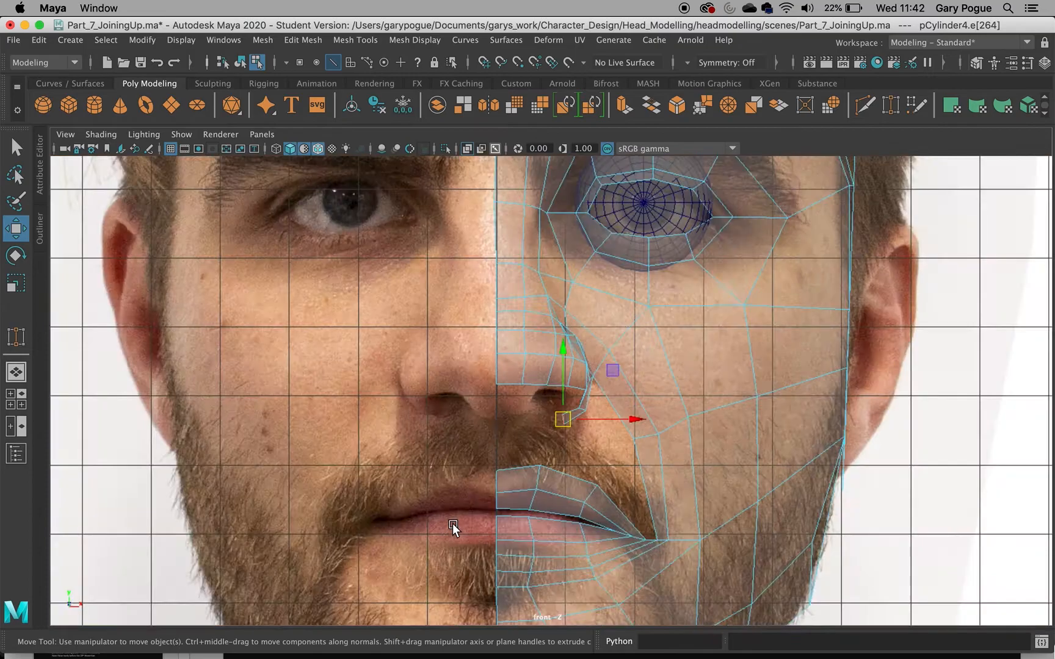
pyautogui.scroll(3, 489, 495)
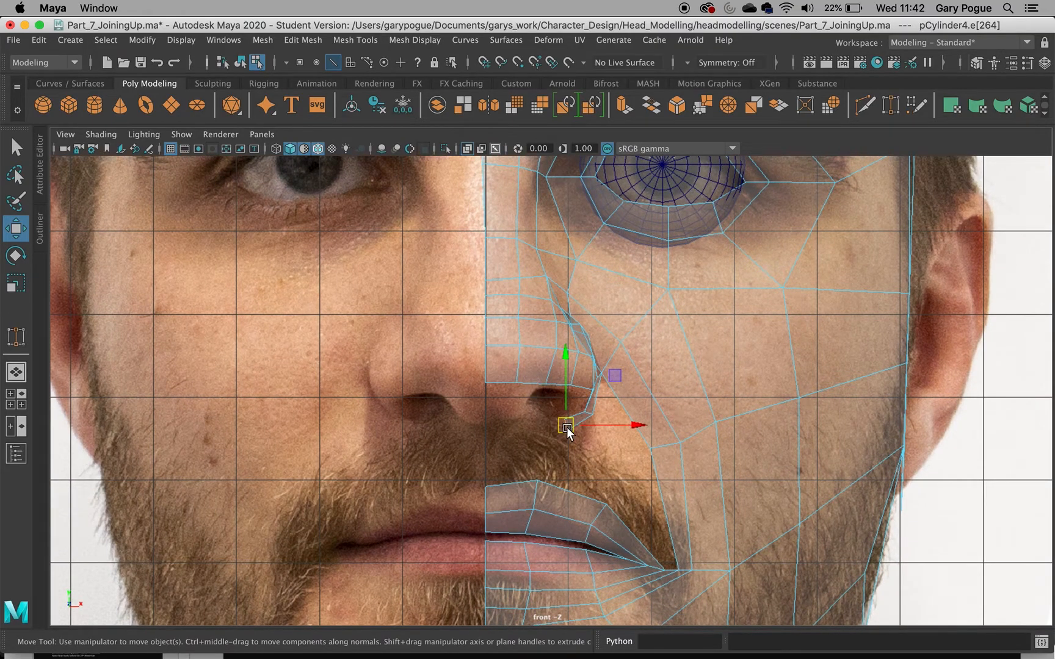
pyautogui.scroll(3, 552, 427)
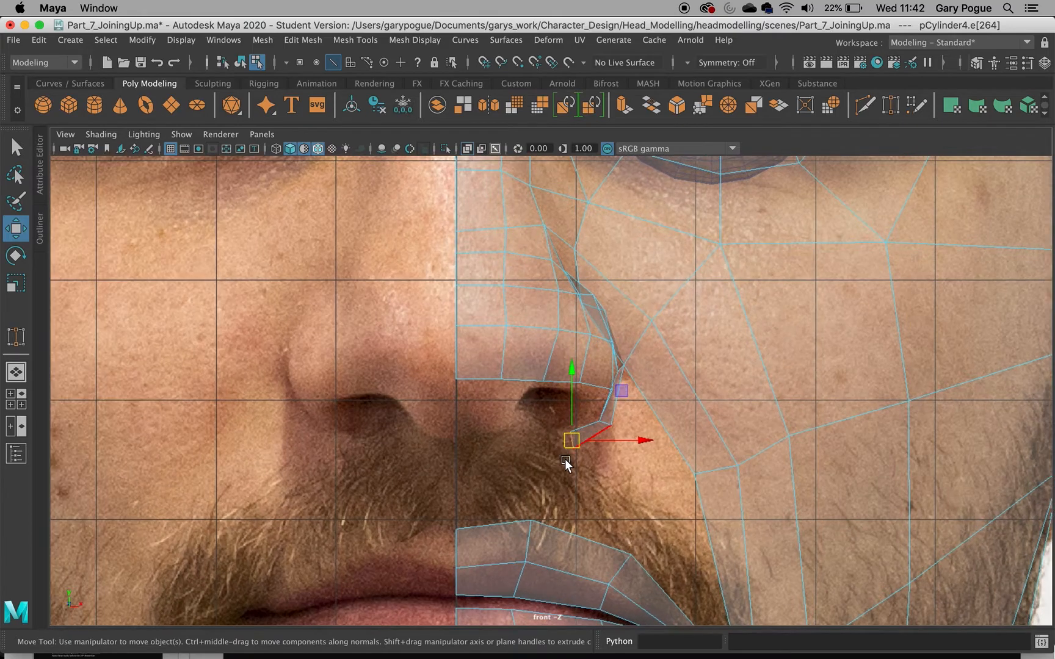
pyautogui.keyDown('shift'); pyautogui.moveTo(576, 458); pyautogui.dragTo(545, 448); pyautogui.keyUp('shift')
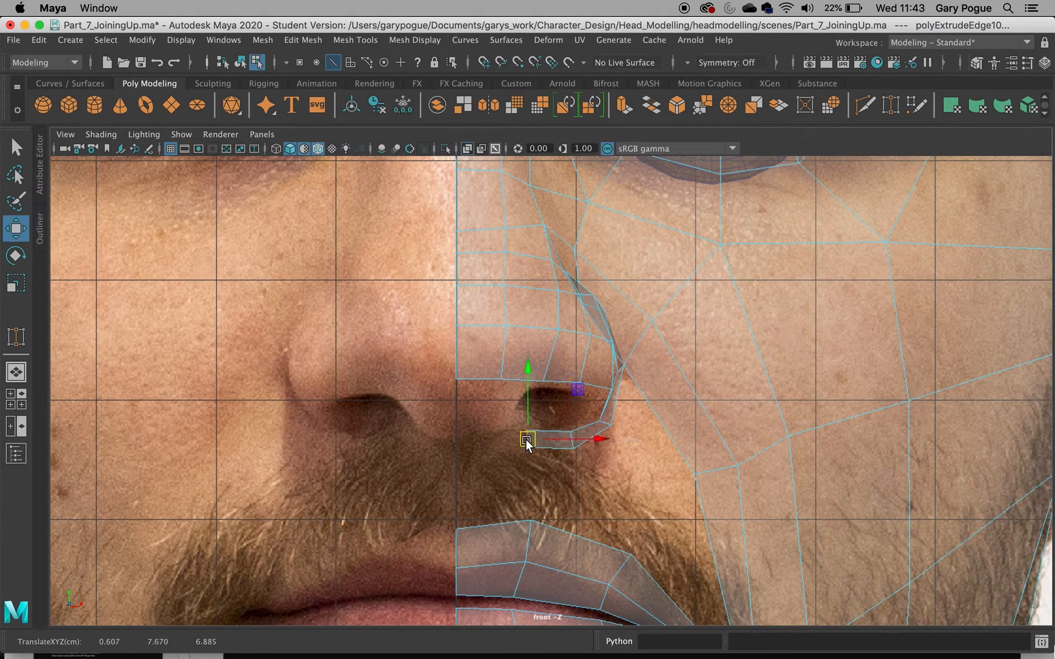
# Rotate the strip's new end edge in the front view and move it forward under the nostril in the side view
pyautogui.press('e')
pyautogui.moveTo(553, 375); pyautogui.dragTo(569, 429)
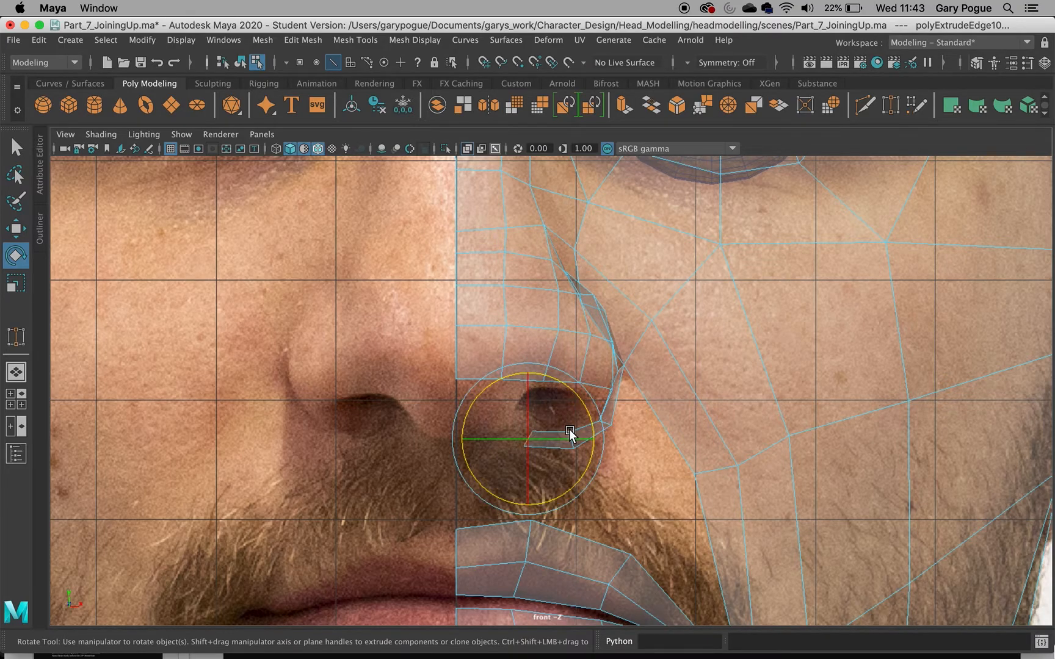
pyautogui.scroll(2, 553, 397)
pyautogui.press('space')
pyautogui.scroll(4, 783, 454)
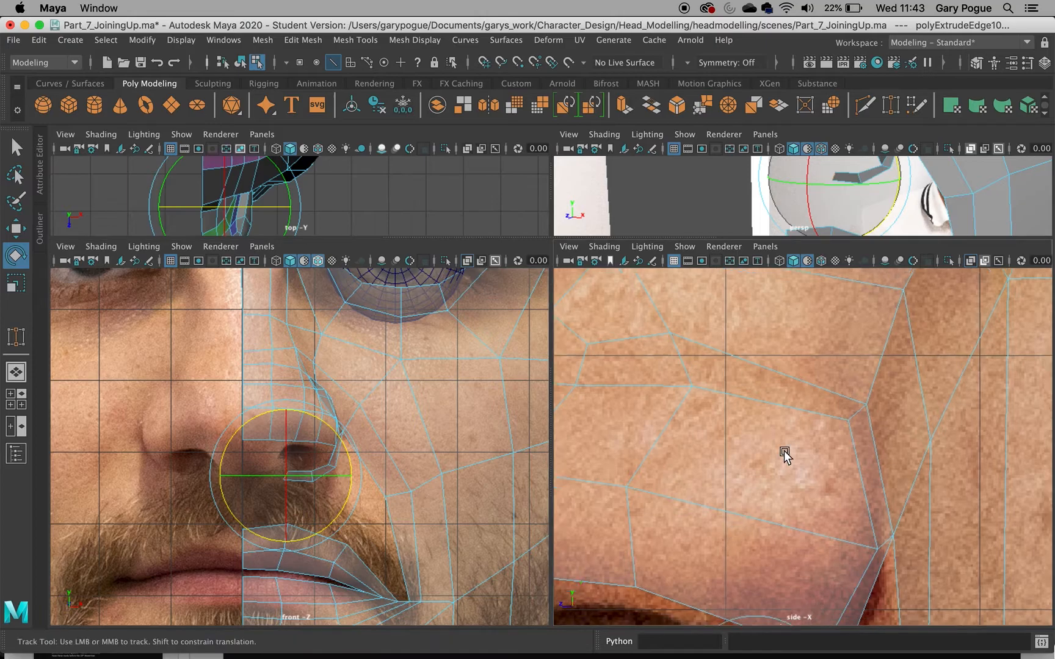
pyautogui.press('w')
pyautogui.moveTo(858, 500); pyautogui.dragTo(785, 500, button='middle')
# Extrude the strip's end edge upward along the nostril's inner side in the front view and rotate it to follow the opening
pyautogui.scroll(2, 382, 512)
pyautogui.scroll(2, 382, 514)
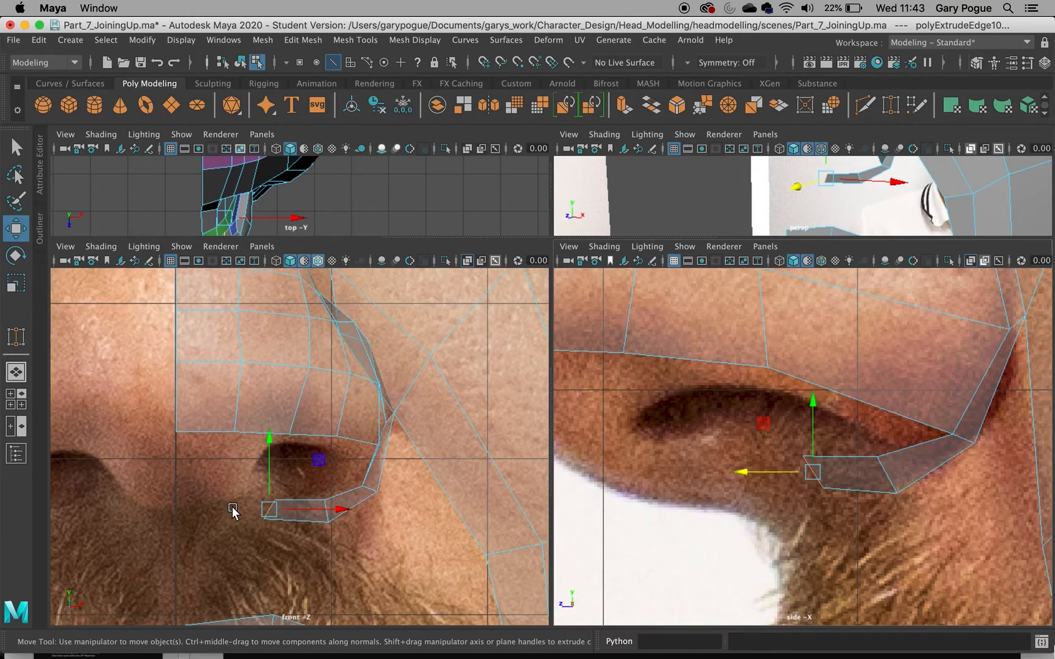
pyautogui.keyDown('shift'); pyautogui.moveTo(268, 509); pyautogui.dragTo(253, 464); pyautogui.keyUp('shift')
pyautogui.press('e')
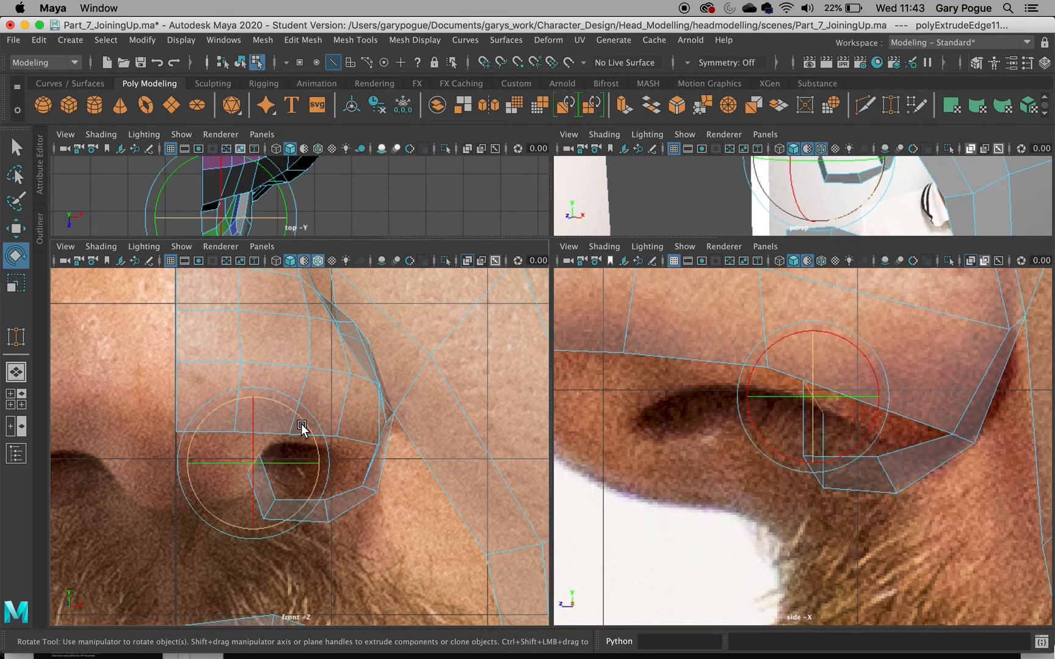
pyautogui.moveTo(300, 432); pyautogui.dragTo(326, 483)
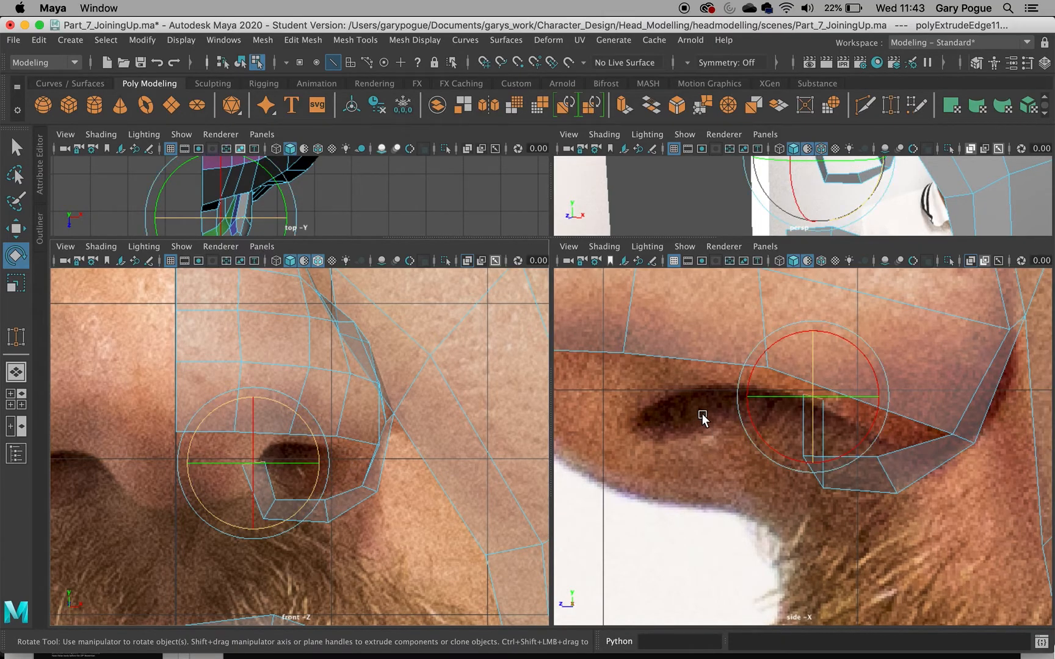
# Move the strip's end edge forward along the nostril in the side view to match the photo
pyautogui.press('w')
pyautogui.moveTo(762, 395); pyautogui.dragTo(608, 398)
pyautogui.scroll(-5, 660, 439)
pyautogui.scroll(5, 660, 440)
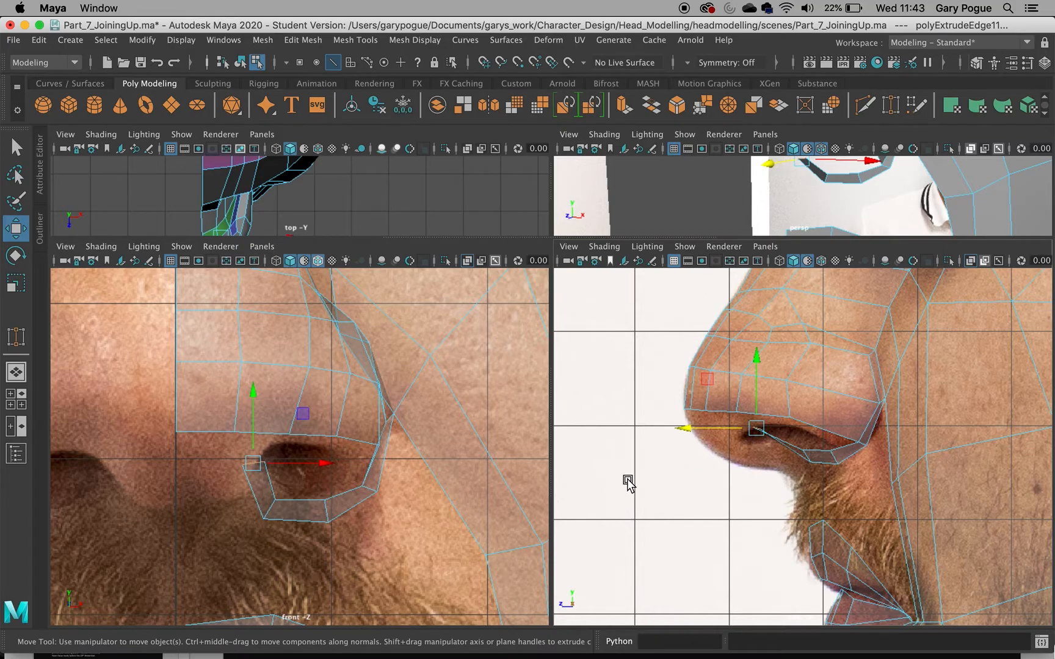
# Bridge the strip's end edge to the nose's bottom border edge above it with Append to Polygon
pyautogui.scroll(3, 298, 448)
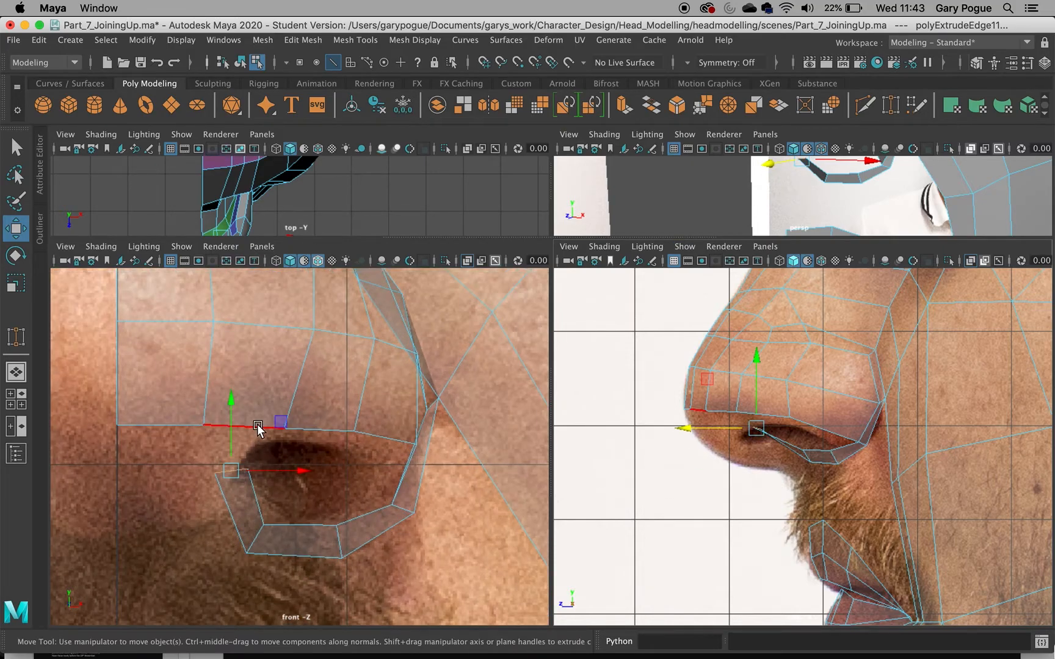
pyautogui.click(355, 39)
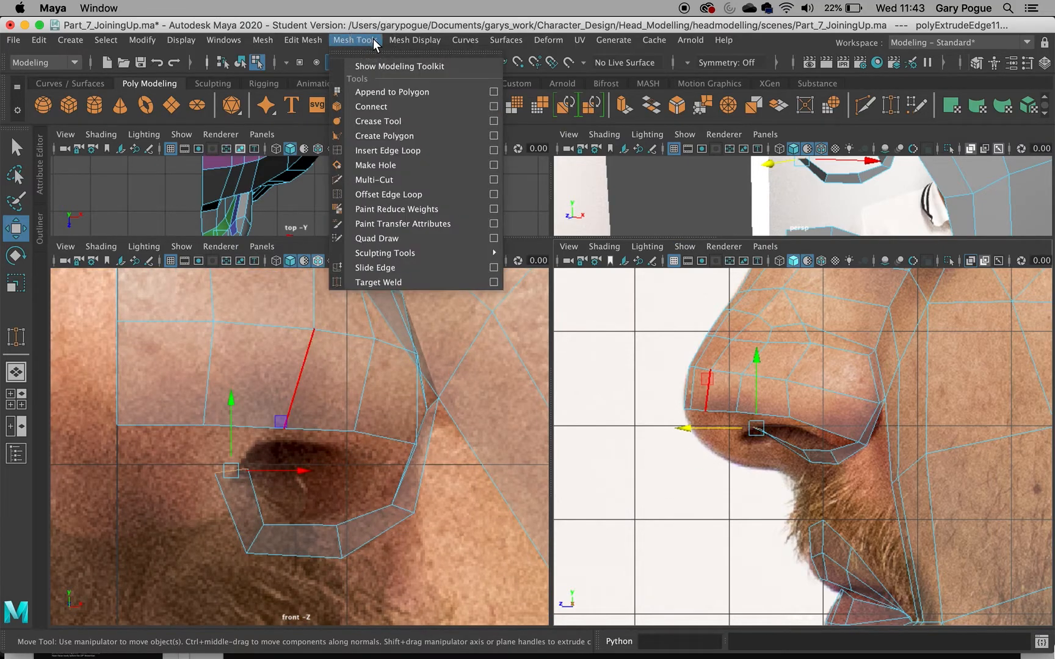
pyautogui.click(381, 91)
pyautogui.click(231, 472)
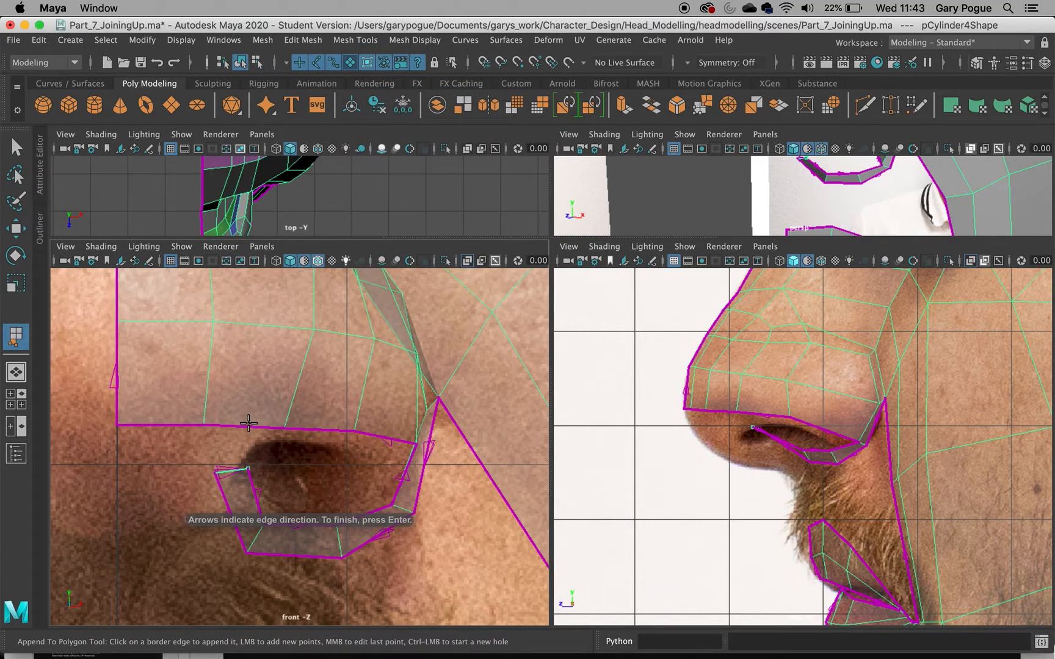
pyautogui.click(249, 427)
pyautogui.press('Return')
pyautogui.press('w')
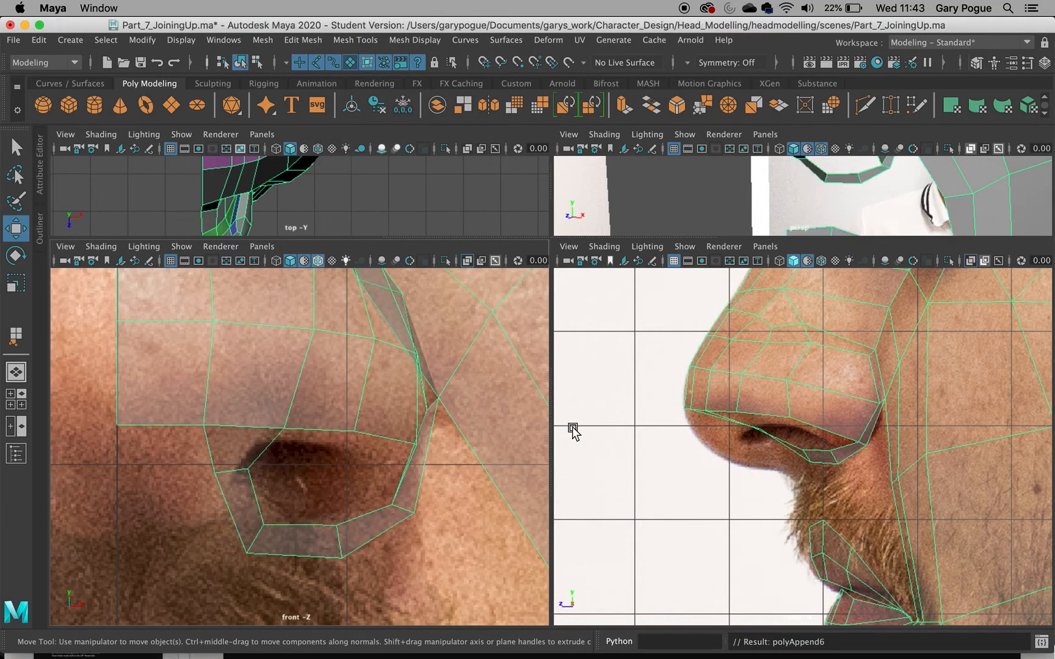
# Select the edge where the strip meets the new face, then lower it and move it forward in the side view
pyautogui.rightClick(251, 504)
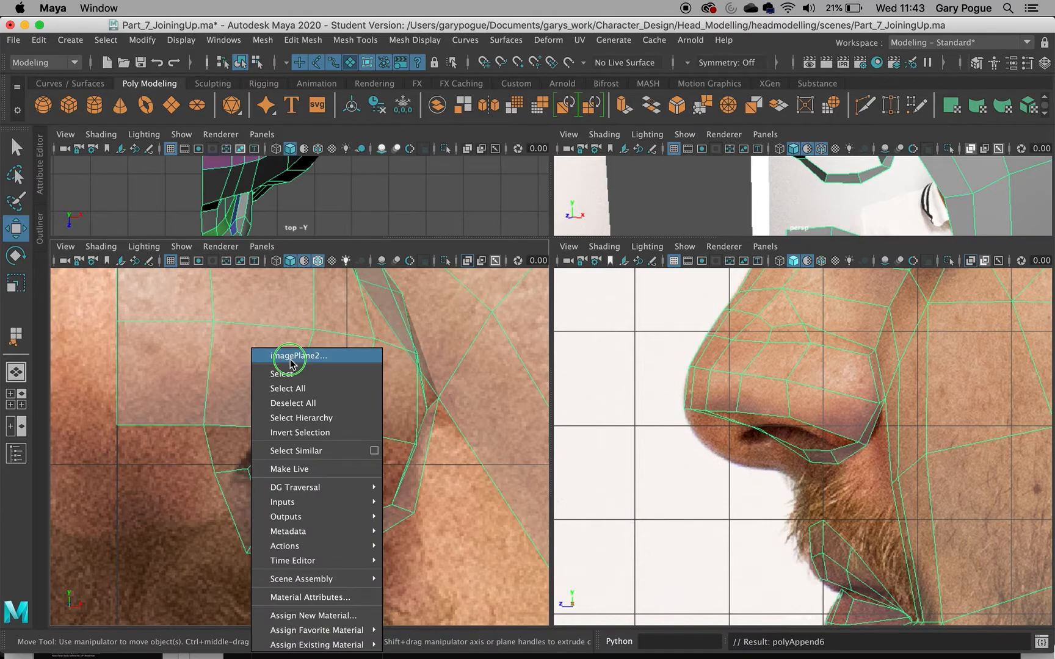
pyautogui.rightClick(226, 425)
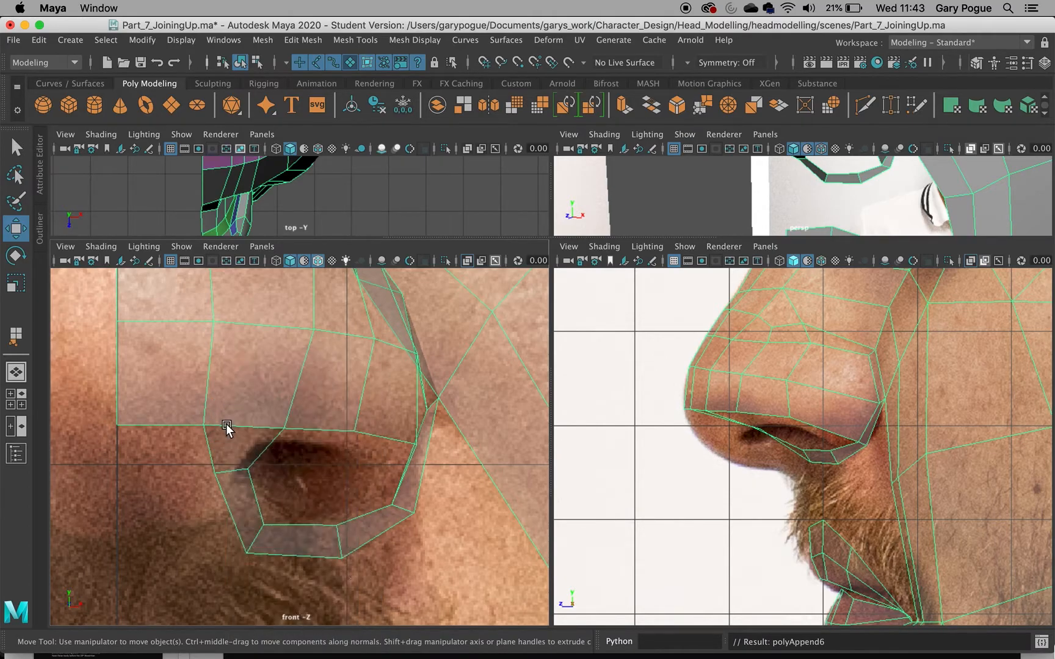
pyautogui.click(226, 426)
pyautogui.rightClick(226, 426)
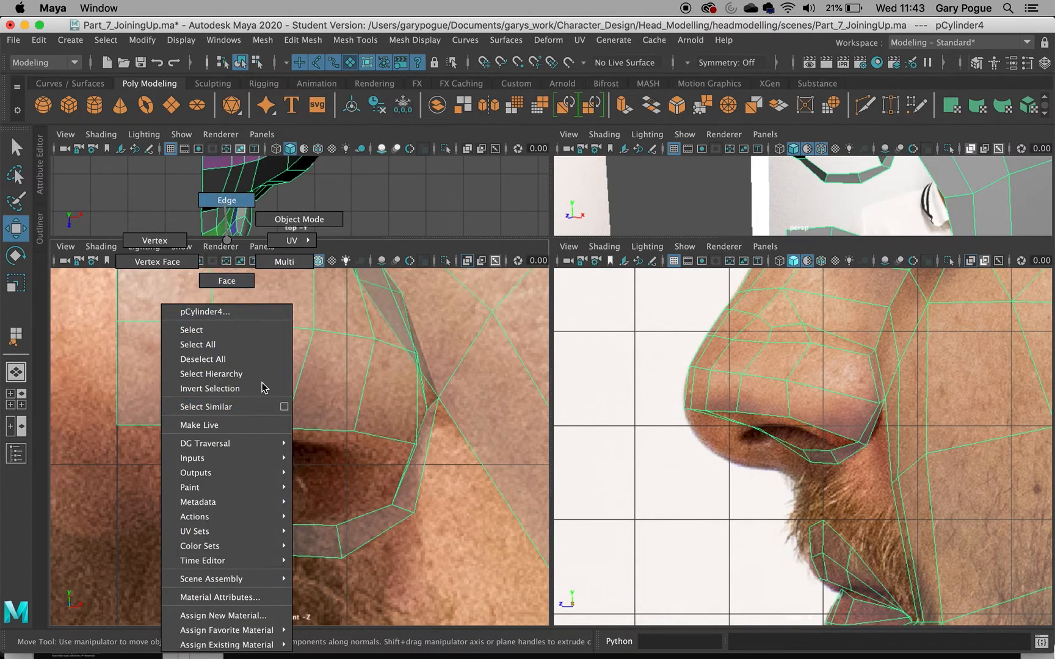
pyautogui.moveTo(264, 388); pyautogui.dragTo(265, 386, button='right')
pyautogui.click(236, 472)
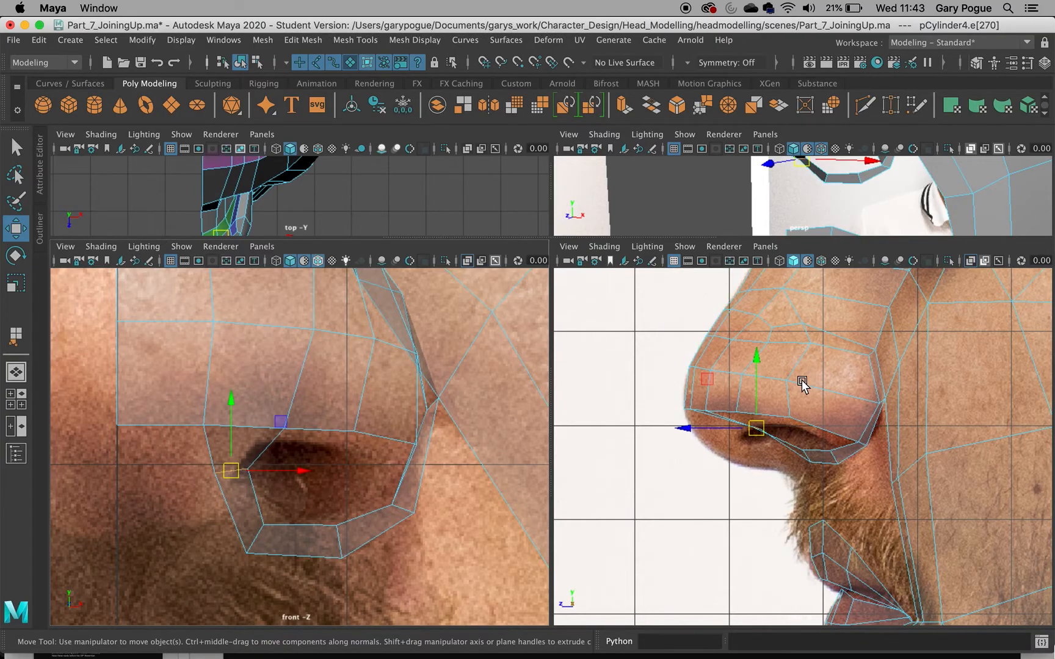
pyautogui.moveTo(758, 386); pyautogui.dragTo(758, 410)
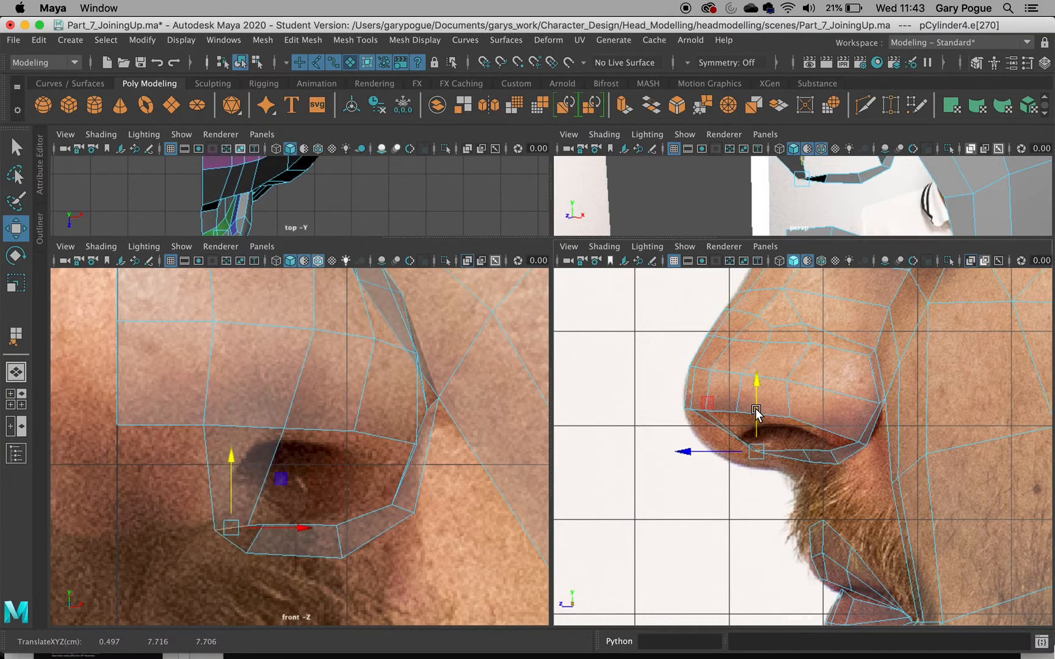
pyautogui.scroll(-5, 765, 426)
pyautogui.scroll(4, 766, 433)
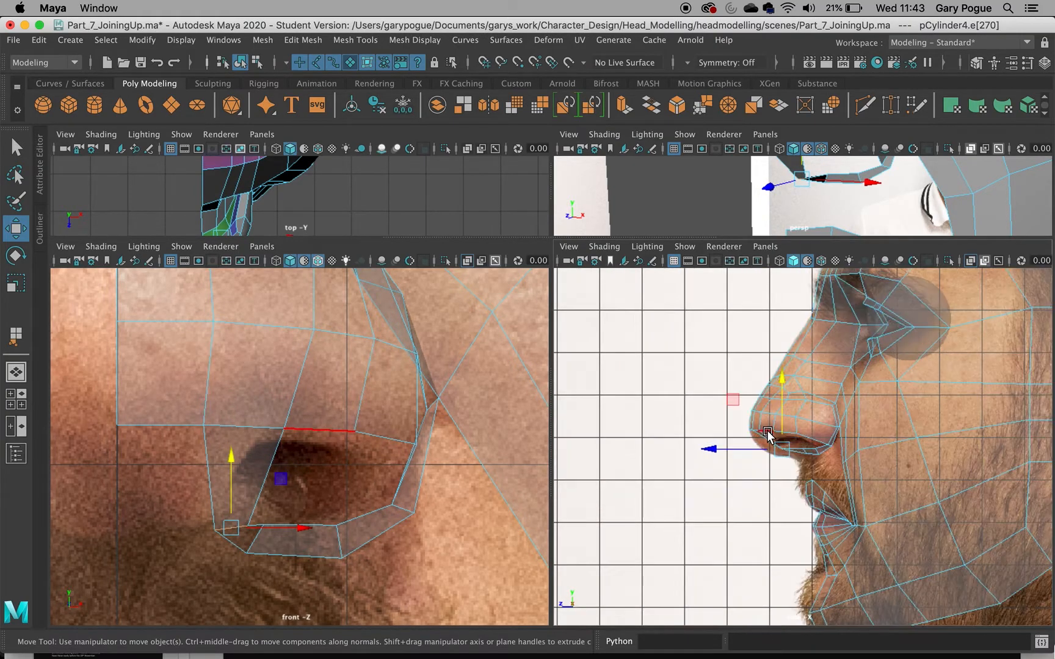
pyautogui.scroll(2, 767, 438)
pyautogui.moveTo(681, 449); pyautogui.dragTo(683, 452)
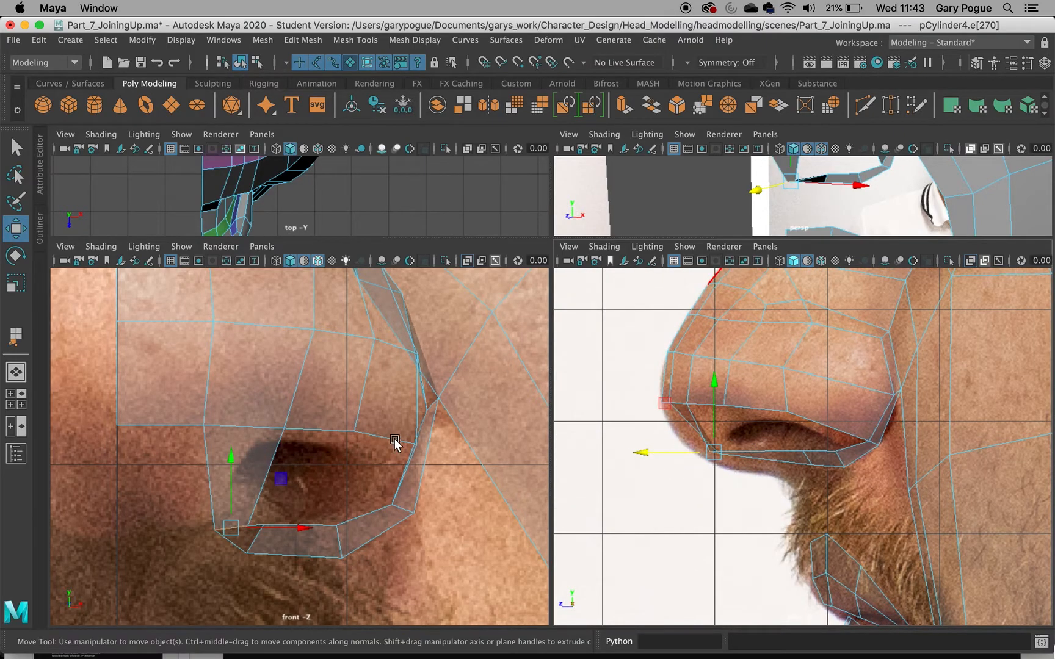
# Shift the strip's lower inner cross edge slightly outward and raise the joining edge toward the centre line in the front view
pyautogui.moveTo(262, 548)
pyautogui.mouseDown(button='right')
pyautogui.moveTo(302, 379)
pyautogui.moveTo(285, 378)
pyautogui.moveTo(308, 338)
pyautogui.moveTo(254, 547)
pyautogui.mouseUp(button='right')
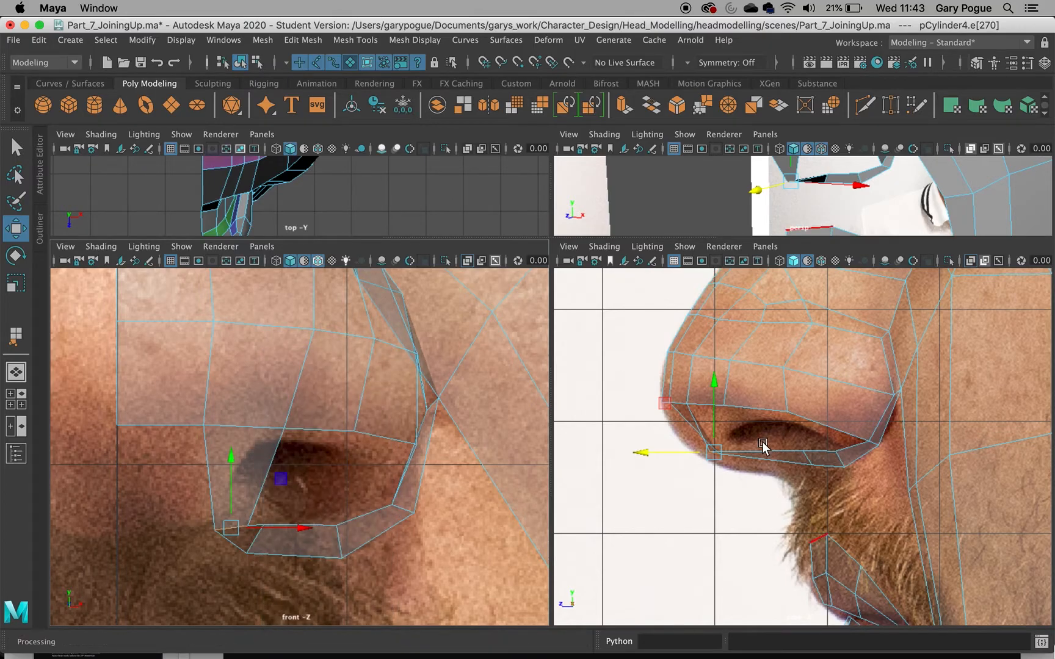
pyautogui.scroll(3, 762, 446)
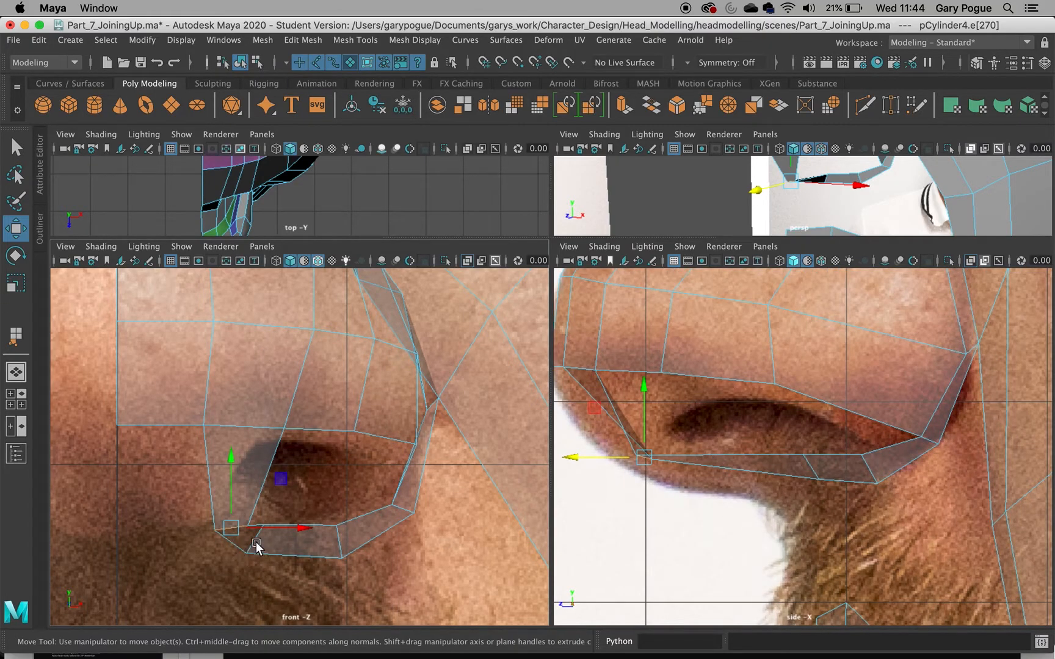
pyautogui.click(256, 546)
pyautogui.moveTo(294, 538); pyautogui.dragTo(304, 539)
pyautogui.click(229, 528)
pyautogui.moveTo(233, 527); pyautogui.dragTo(215, 489)
# Switch to vertex editing and reposition the three vertices along the nostril's upper rim to follow the opening in the photo
pyautogui.moveTo(283, 240); pyautogui.dragTo(212, 225, button='right')
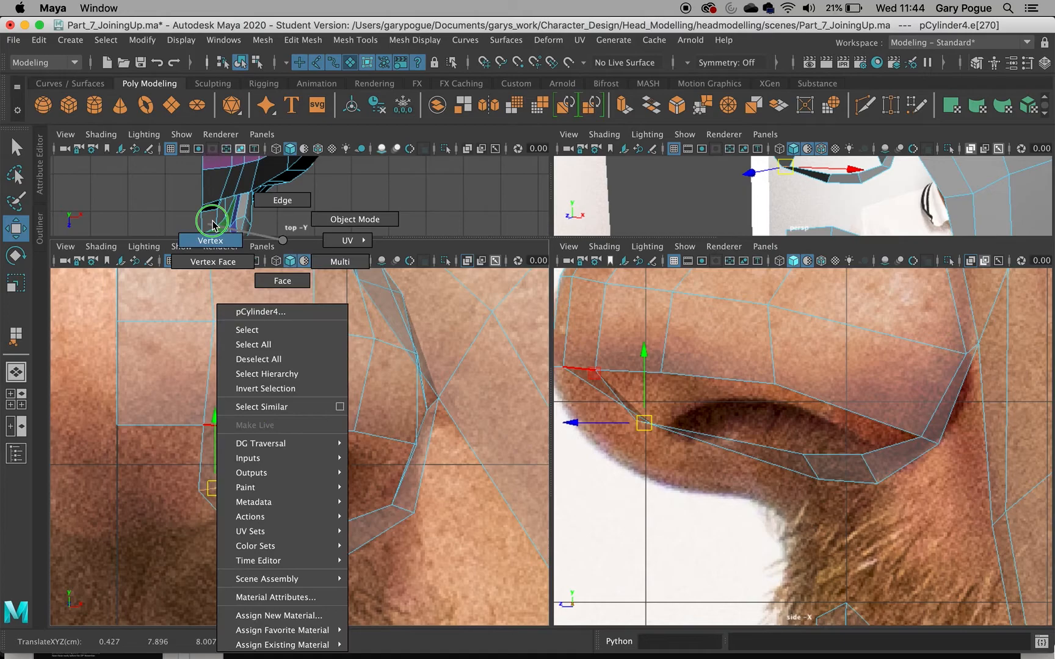
pyautogui.moveTo(237, 315); pyautogui.dragTo(238, 318, button='right')
pyautogui.moveTo(315, 429); pyautogui.dragTo(290, 432)
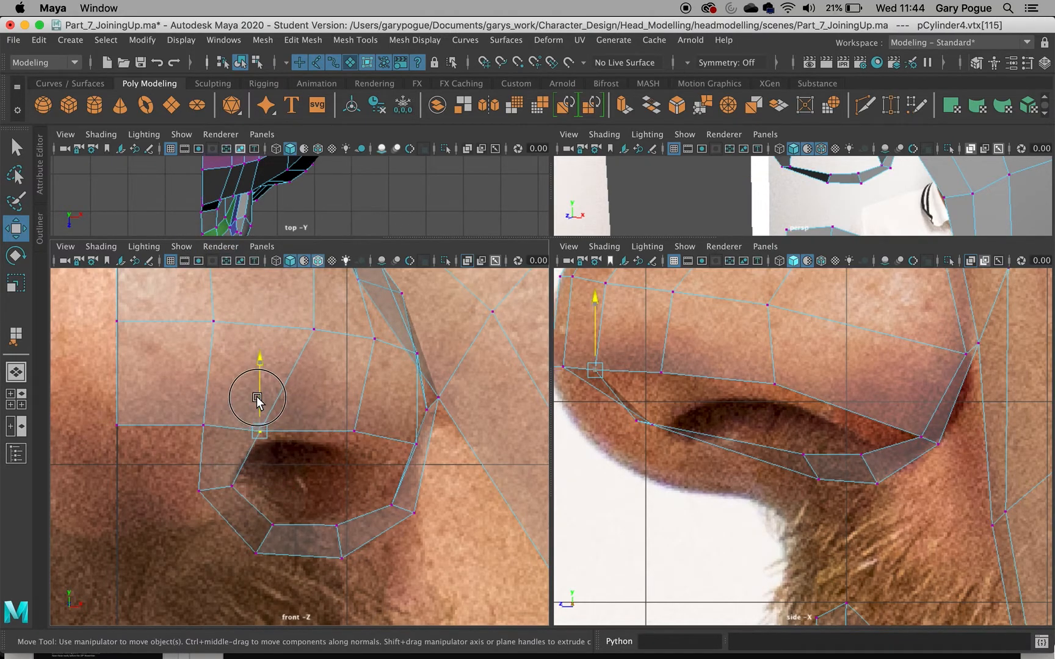
pyautogui.click(351, 433)
pyautogui.moveTo(356, 437); pyautogui.dragTo(354, 438)
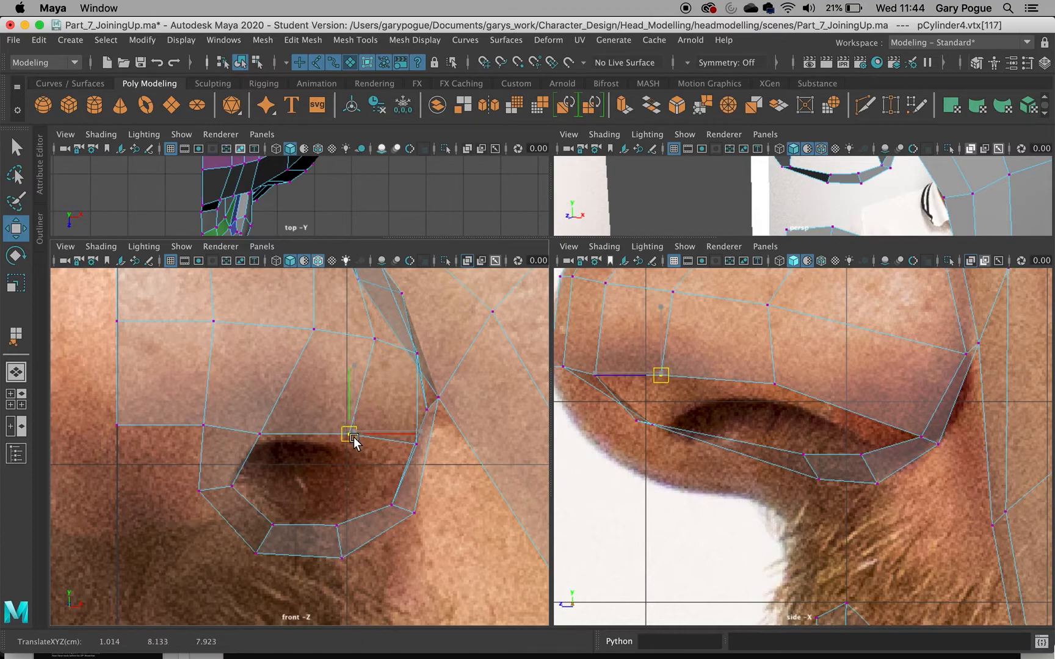
pyautogui.click(775, 383)
pyautogui.click(444, 446)
pyautogui.moveTo(444, 446)
pyautogui.mouseDown()
pyautogui.moveTo(400, 443)
pyautogui.moveTo(395, 420)
pyautogui.moveTo(441, 460)
pyautogui.mouseUp()
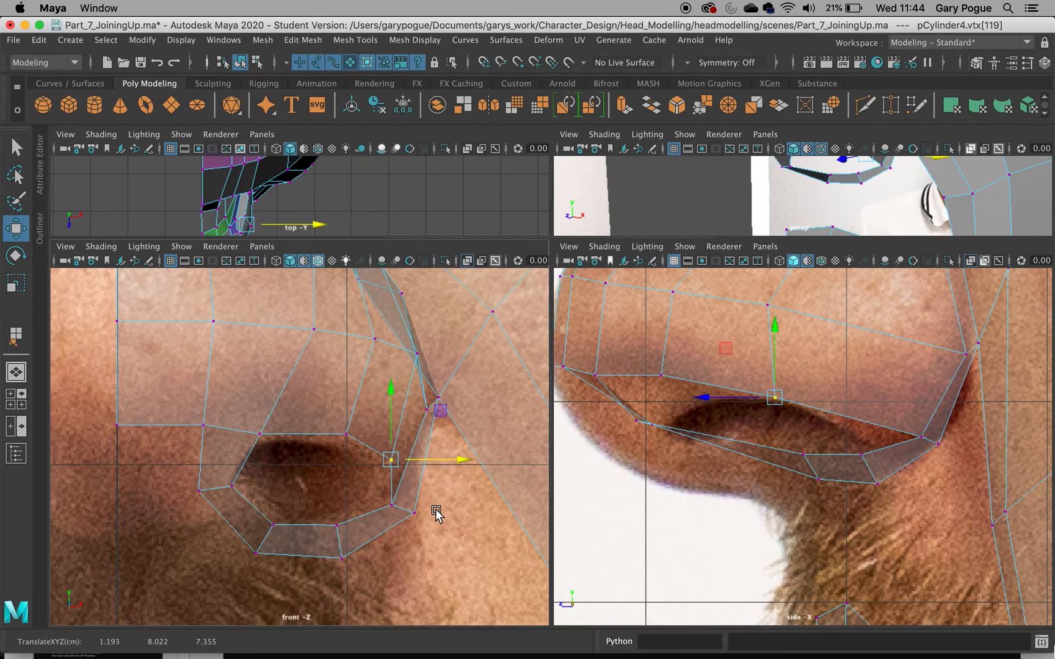
# Lower the inner vertices along the nostril's bottom rim to narrow the strip beneath the opening
pyautogui.click(343, 556)
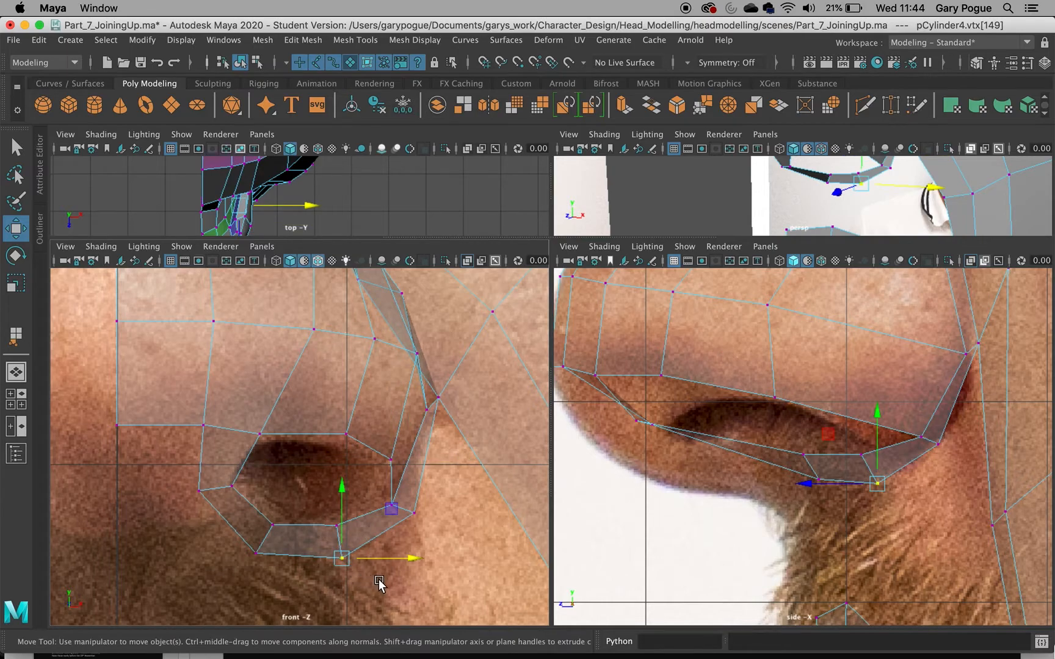
pyautogui.click(863, 455)
pyautogui.moveTo(863, 427); pyautogui.dragTo(805, 446)
pyautogui.click(805, 455)
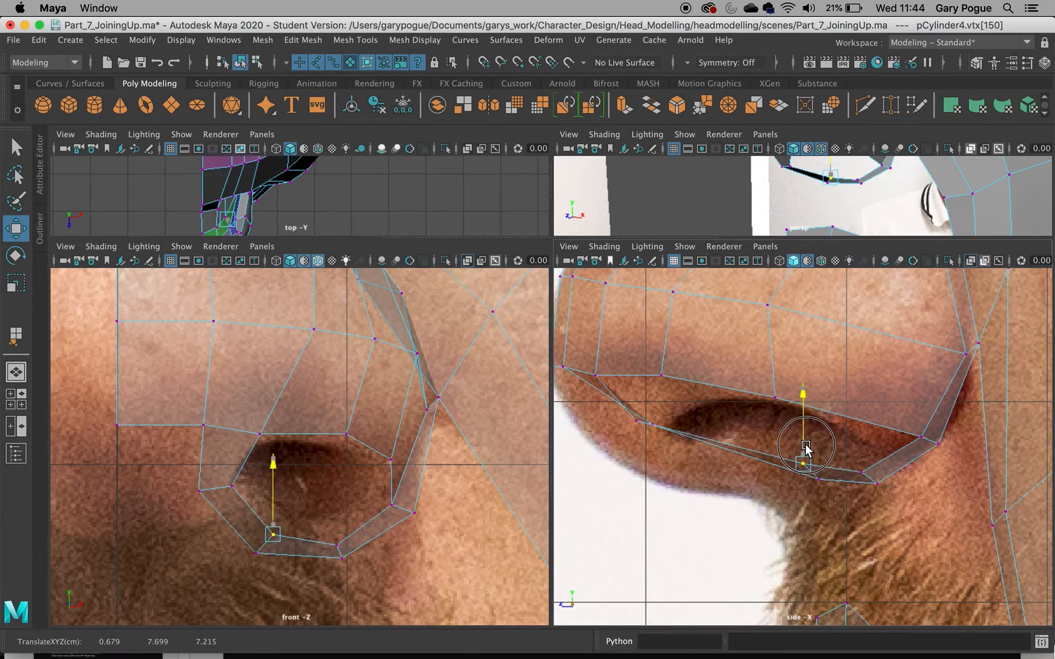
pyautogui.click(927, 440)
pyautogui.moveTo(929, 444); pyautogui.dragTo(930, 442)
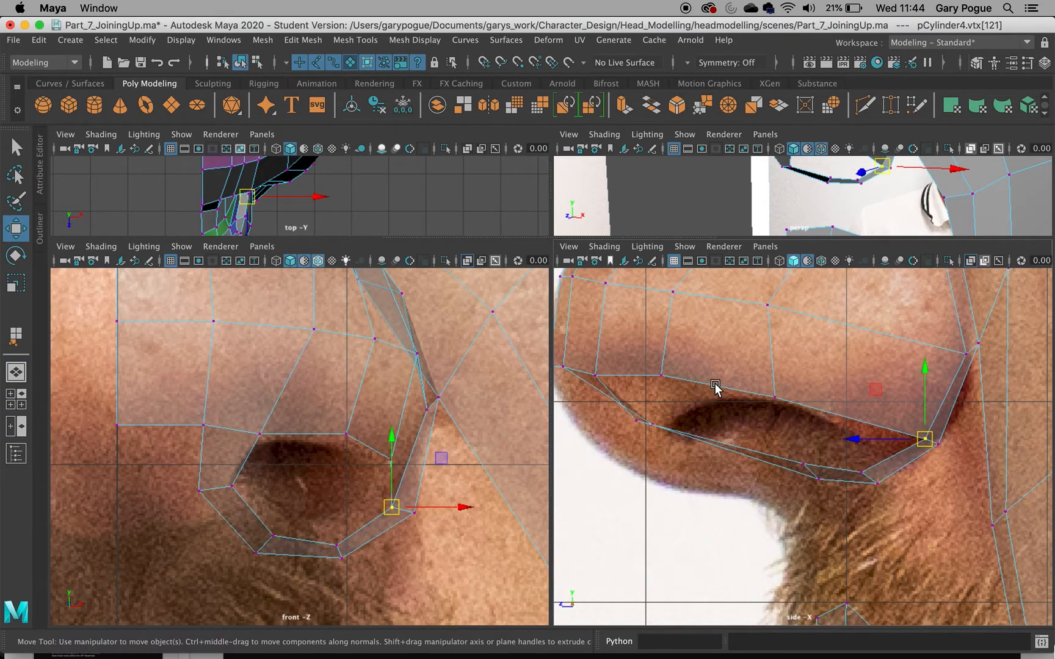
# Adjust the strip's two vertices at the nostril's inner front corner, then lower the pair together slightly
pyautogui.click(636, 421)
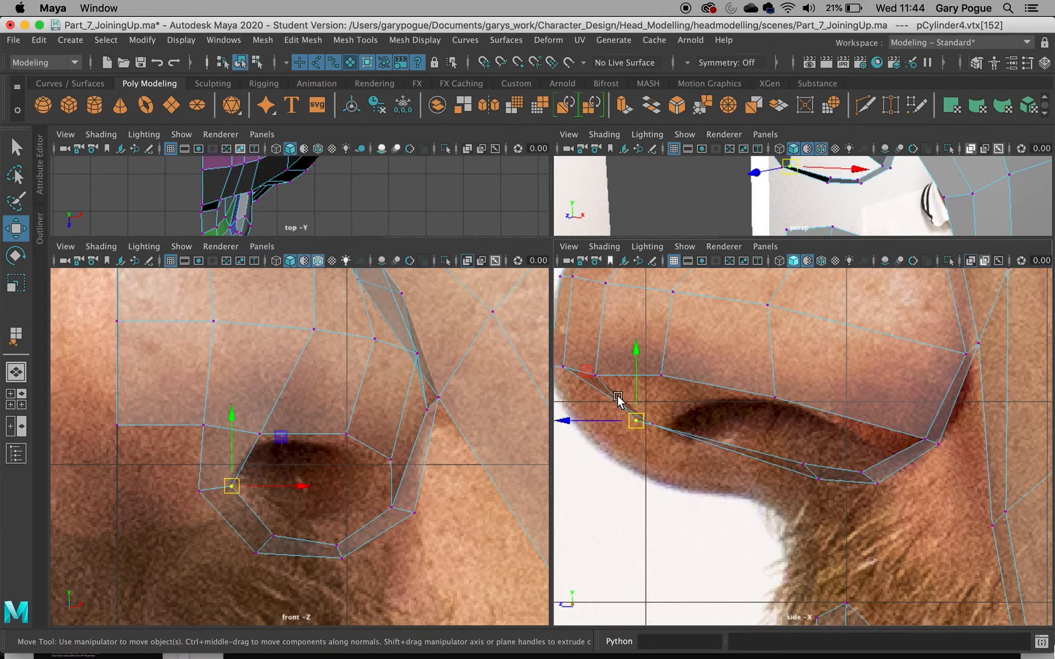
pyautogui.moveTo(631, 380)
pyautogui.mouseDown()
pyautogui.moveTo(633, 357)
pyautogui.moveTo(643, 366)
pyautogui.mouseUp()
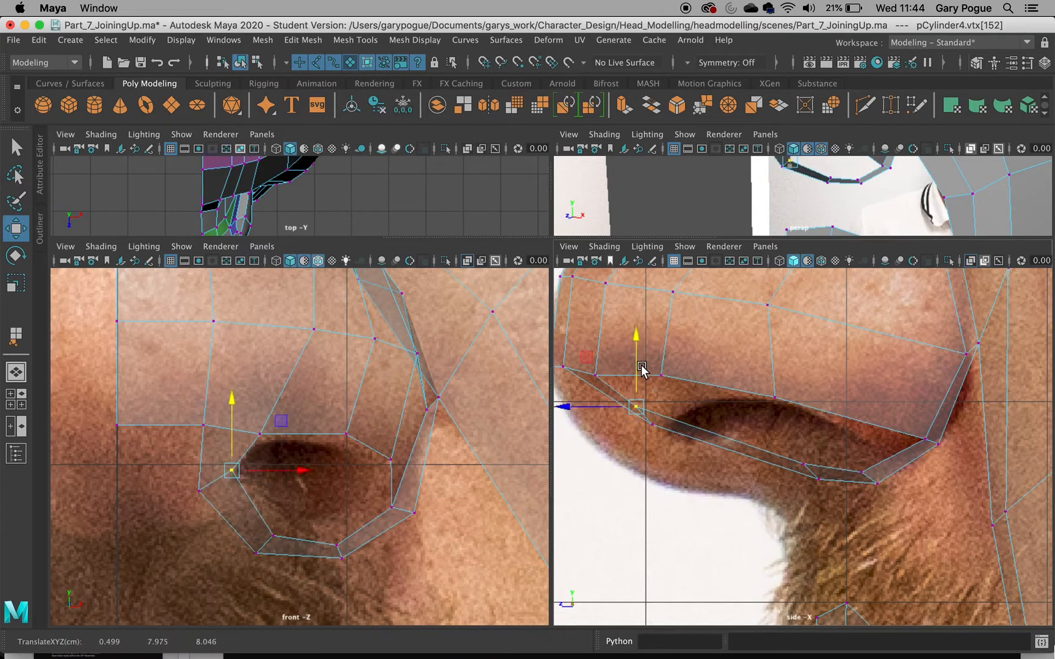
pyautogui.click(653, 428)
pyautogui.moveTo(631, 423)
pyautogui.mouseDown()
pyautogui.moveTo(614, 422)
pyautogui.moveTo(623, 408)
pyautogui.moveTo(639, 416)
pyautogui.mouseUp()
pyautogui.click(643, 404)
pyautogui.keyDown('shift'); pyautogui.click(628, 430); pyautogui.keyUp('shift')
# Move the two front vertices of the nostril's upper rim backward and down in the side view
pyautogui.click(592, 373)
pyautogui.click(663, 376)
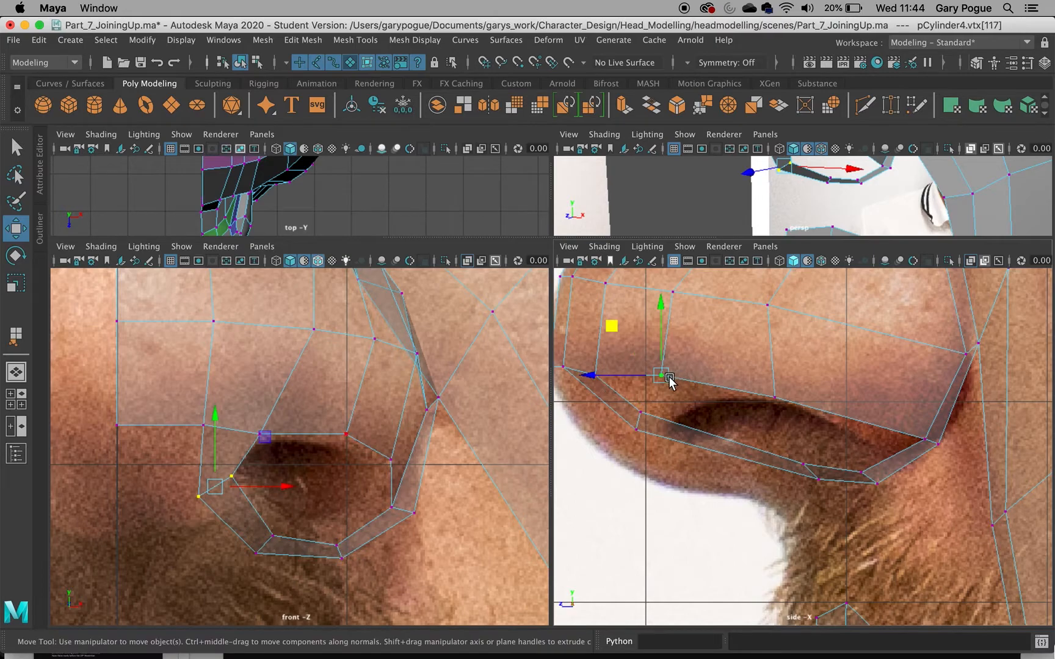
pyautogui.moveTo(641, 379); pyautogui.dragTo(691, 356)
pyautogui.click(597, 377)
pyautogui.moveTo(599, 381); pyautogui.dragTo(642, 388)
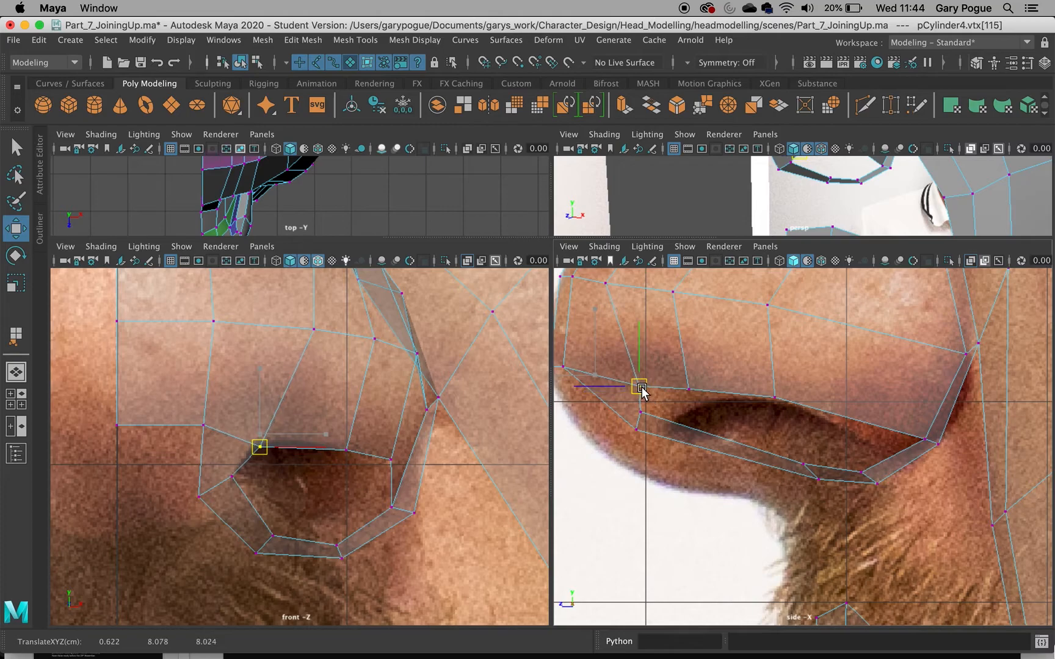
# Lower the nose tip's bottom vertices in the side view and bring down the vertices of the row above
pyautogui.click(565, 366)
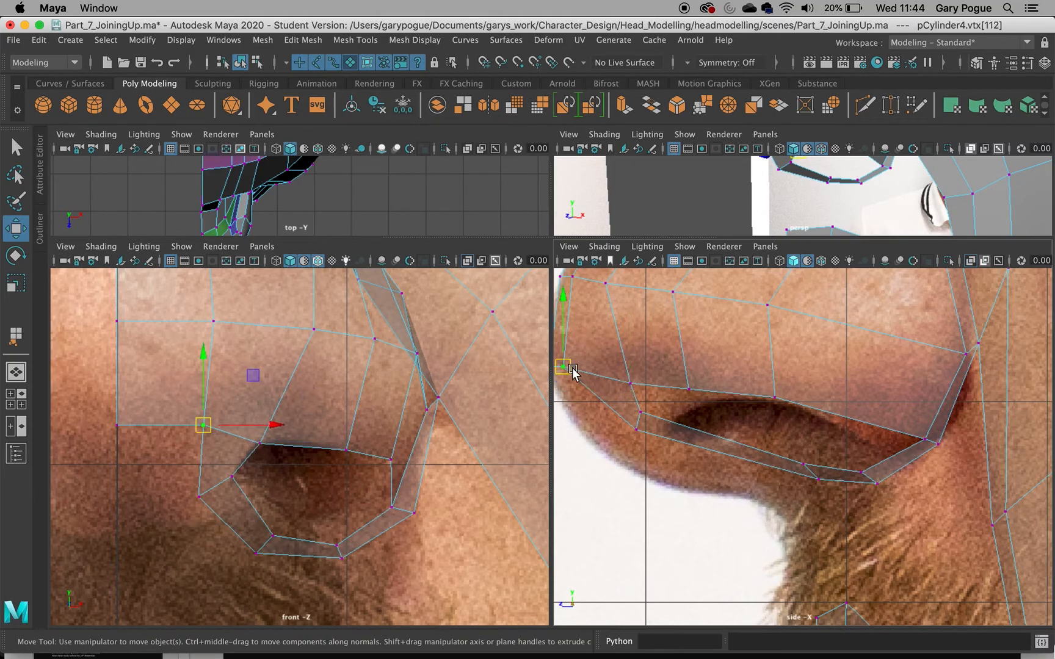
pyautogui.keyDown('alt'); pyautogui.moveTo(607, 418); pyautogui.dragTo(652, 426, button='middle'); pyautogui.keyUp('alt')
pyautogui.moveTo(621, 388); pyautogui.dragTo(600, 395)
pyautogui.click(594, 374)
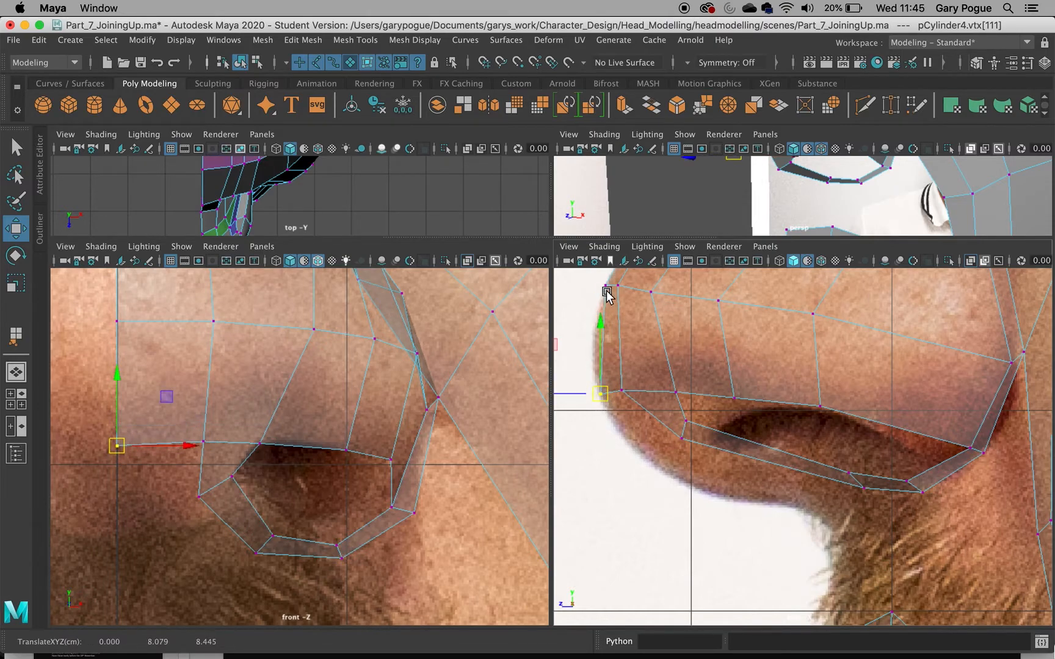
pyautogui.moveTo(599, 281); pyautogui.dragTo(658, 305)
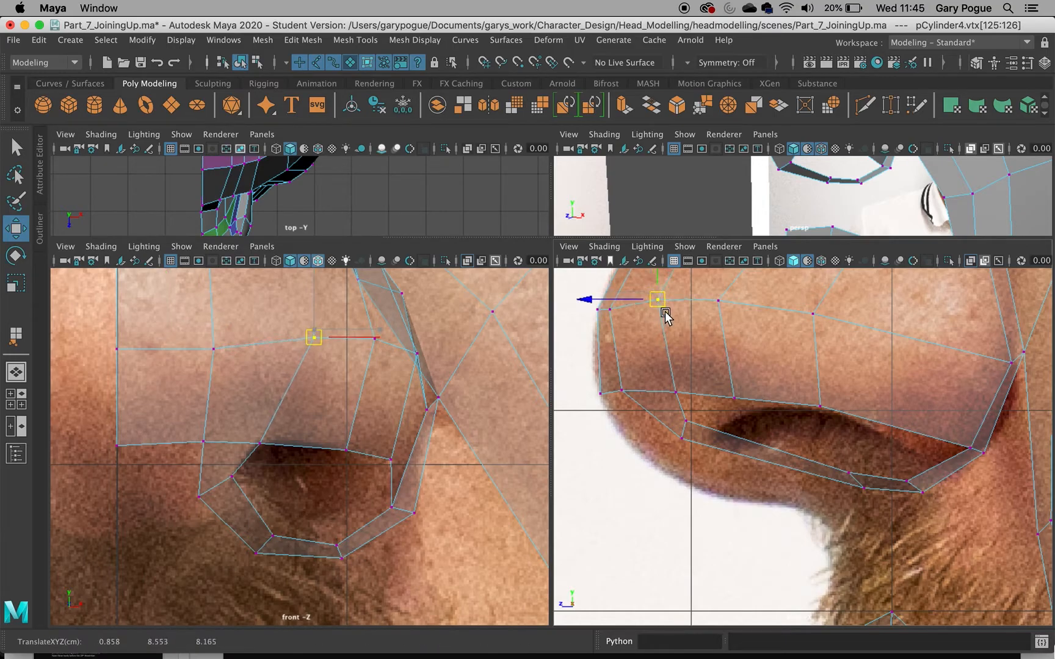
# Examine the nose and nostril opening from several angles in the perspective view, with the wireframe overlay hidden
pyautogui.scroll(-10, 709, 381)
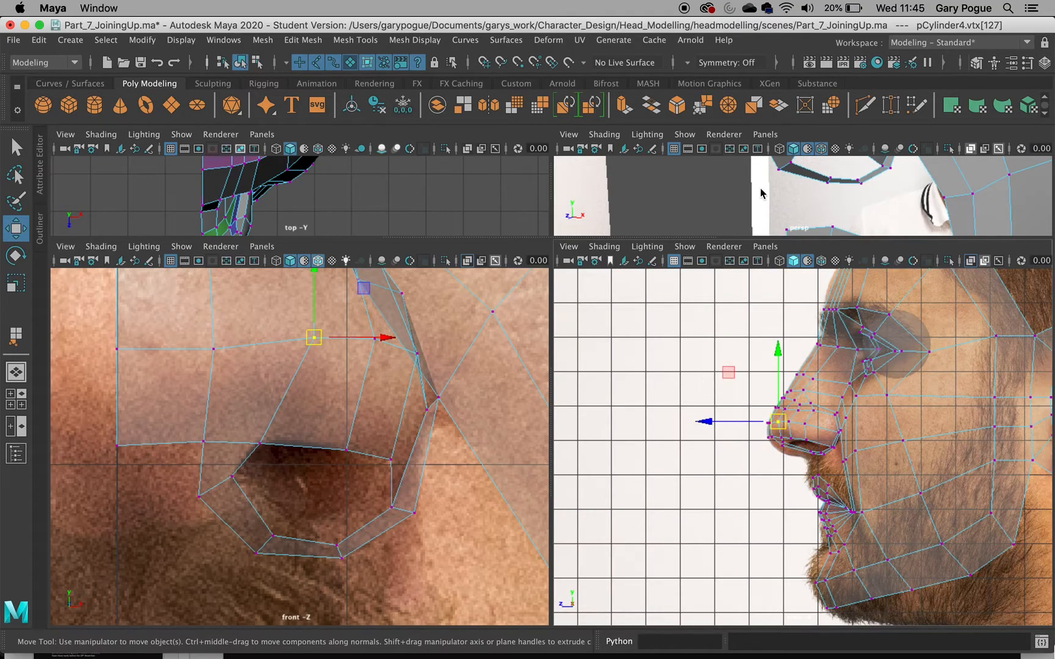
pyautogui.press('space')
pyautogui.keyDown('alt'); pyautogui.moveTo(737, 266); pyautogui.dragTo(645, 327); pyautogui.keyUp('alt')
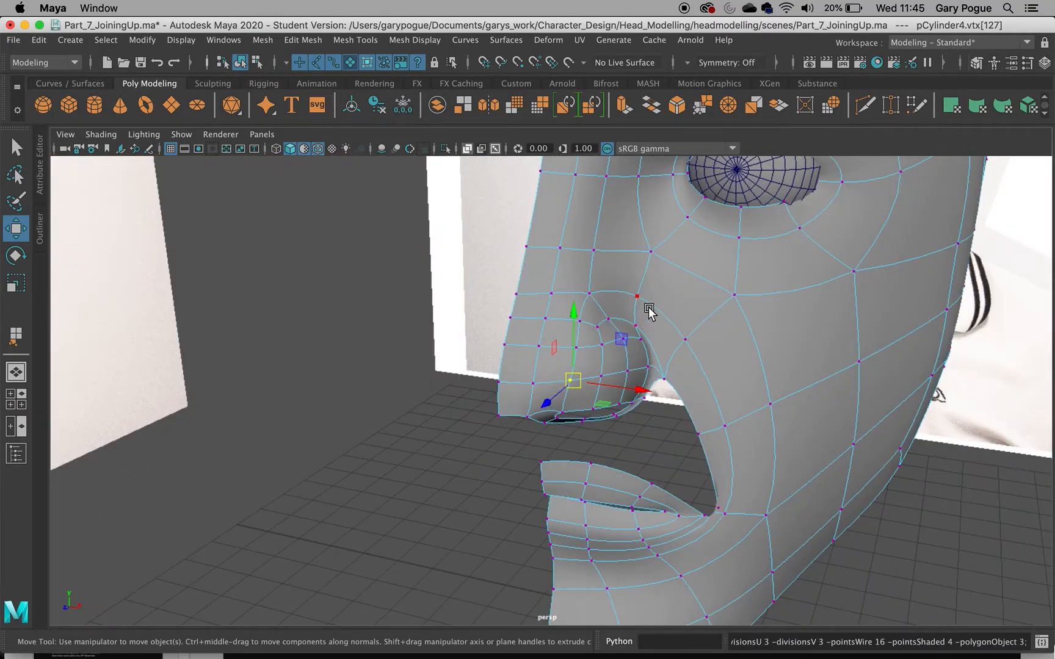
pyautogui.moveTo(650, 247); pyautogui.dragTo(718, 219, button='right')
pyautogui.scroll(-3, 434, 401)
pyautogui.keyDown('alt'); pyautogui.moveTo(488, 423); pyautogui.dragTo(381, 217); pyautogui.keyUp('alt')
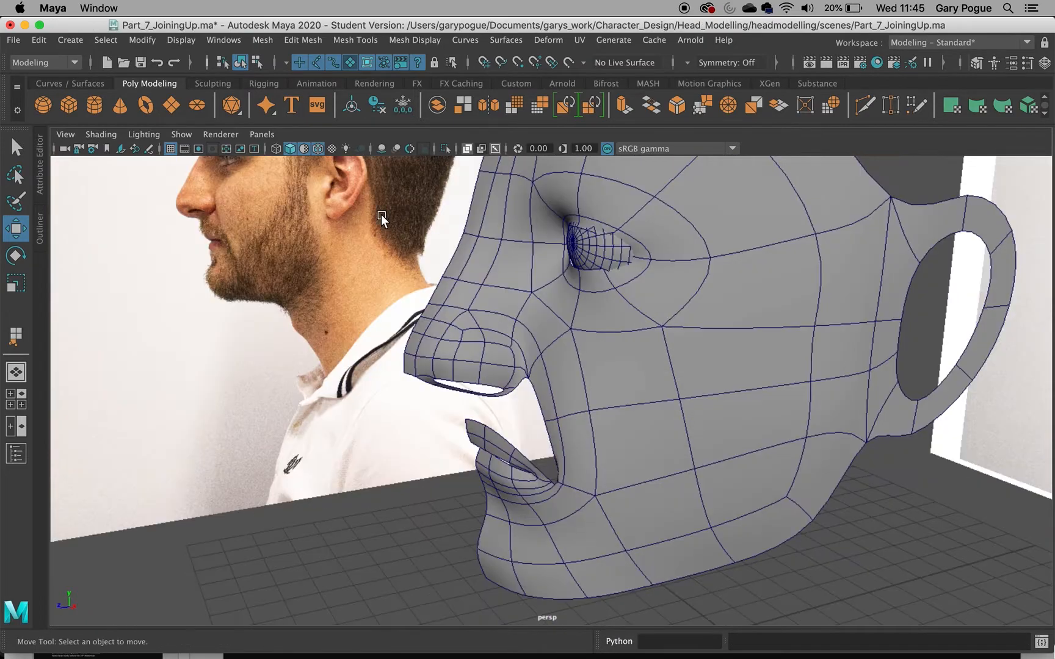
pyautogui.click(318, 149)
pyautogui.moveTo(354, 440)
pyautogui.keyDown('alt'); pyautogui.mouseDown()
pyautogui.moveTo(403, 436)
pyautogui.moveTo(419, 407)
pyautogui.moveTo(436, 405)
pyautogui.mouseUp(); pyautogui.keyUp('alt')
pyautogui.keyDown('alt'); pyautogui.moveTo(552, 339); pyautogui.dragTo(501, 322); pyautogui.keyUp('alt')
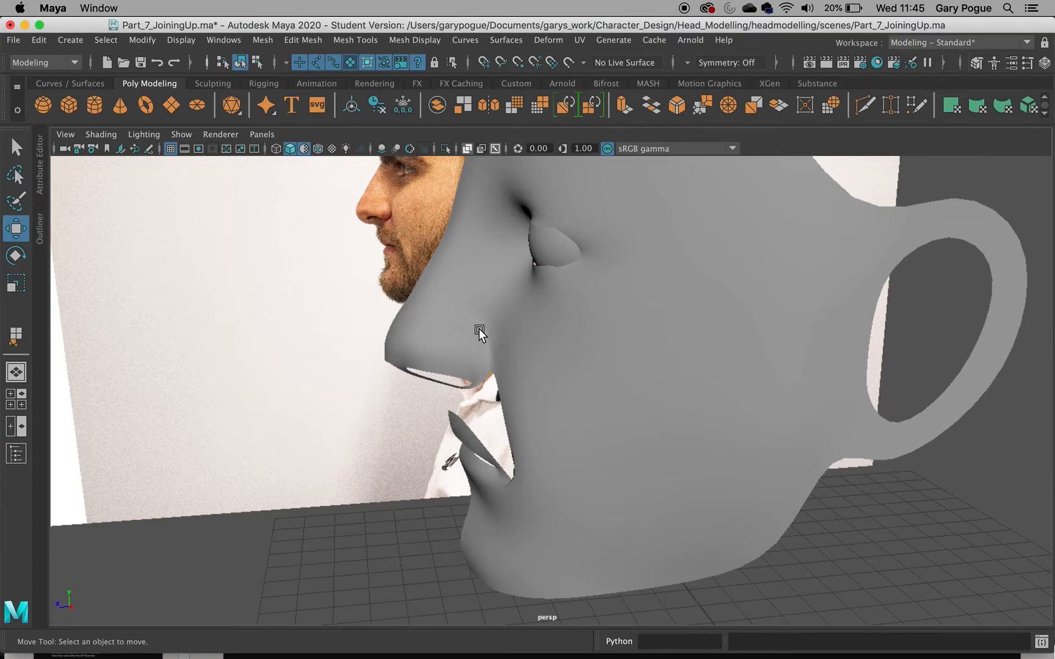
pyautogui.scroll(5, 495, 371)
pyautogui.keyDown('alt'); pyautogui.moveTo(471, 360); pyautogui.dragTo(527, 348, button='middle'); pyautogui.keyUp('alt')
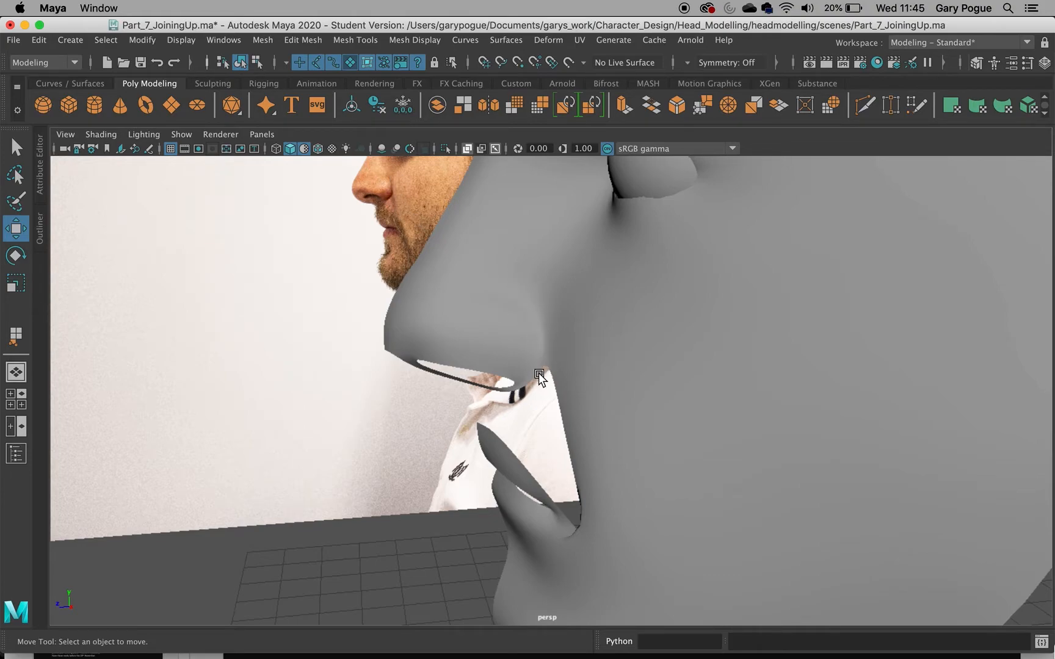
pyautogui.keyDown('alt'); pyautogui.moveTo(528, 364); pyautogui.dragTo(704, 398); pyautogui.keyUp('alt')
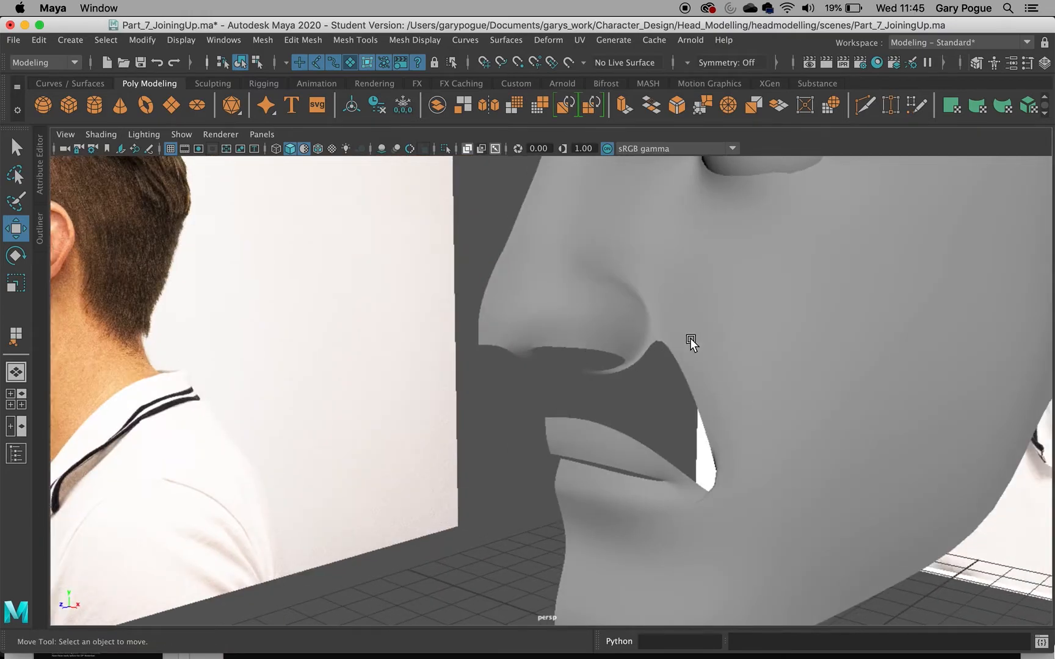
pyautogui.click(626, 367)
pyautogui.keyDown('alt'); pyautogui.moveTo(556, 395); pyautogui.dragTo(499, 310); pyautogui.keyUp('alt')
# Extrude the front bottom edge of the nose tip beside the centre line, following the underside of the nose down and back
pyautogui.moveTo(587, 263); pyautogui.dragTo(587, 207, button='right')
pyautogui.click(589, 288)
pyautogui.press('space')
pyautogui.press('space')
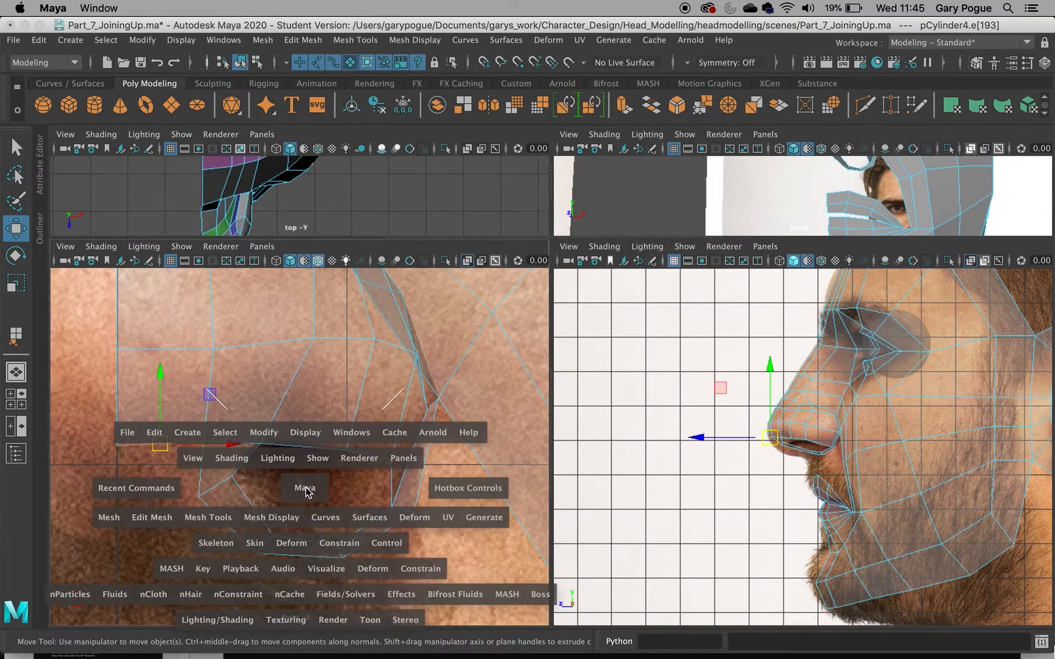
pyautogui.scroll(-10, 416, 456)
pyautogui.scroll(4, 416, 457)
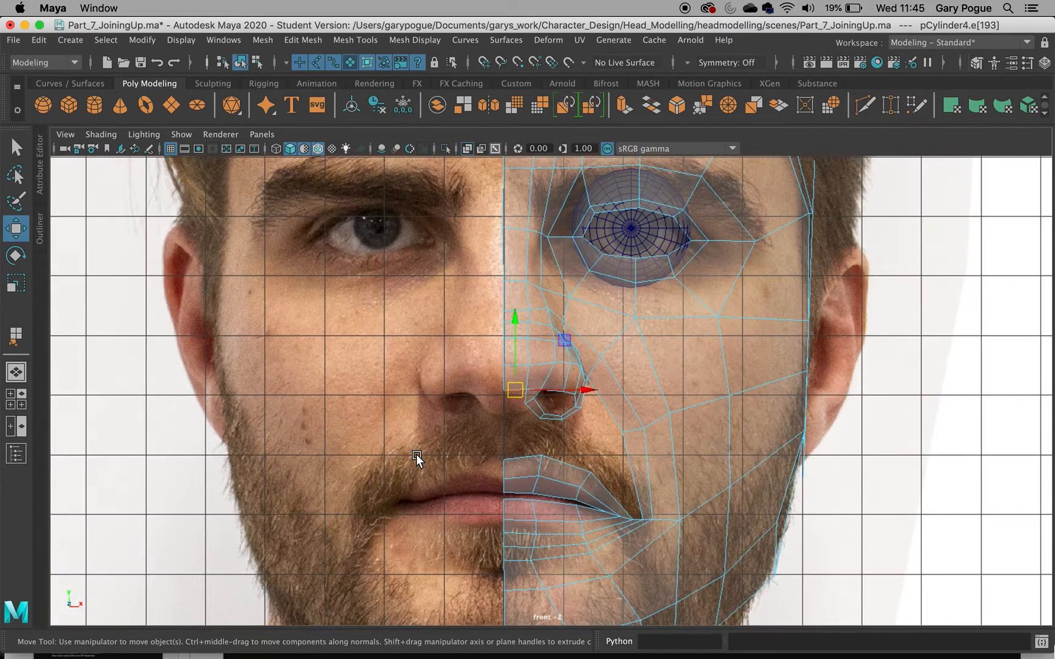
pyautogui.press('space')
pyautogui.press('space')
pyautogui.scroll(5, 577, 481)
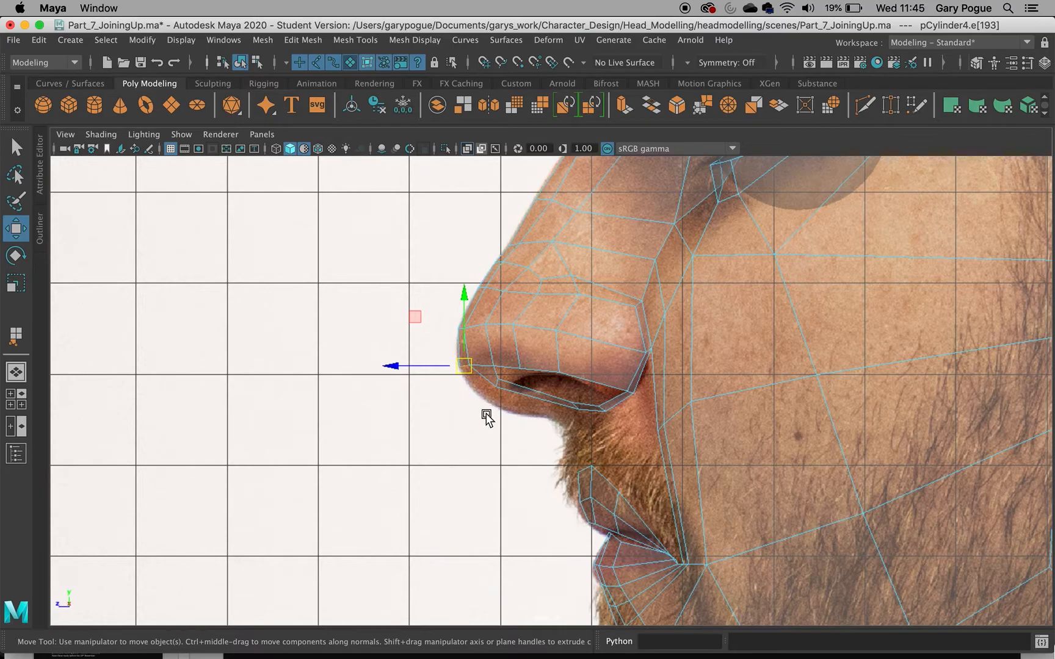
pyautogui.moveTo(468, 374); pyautogui.dragTo(479, 401)
pyautogui.hotkey('ctrl', 'e')
# Extrude the strip's end edge again and place it in the side view where the nose base meets the upper lip area
pyautogui.press('space')
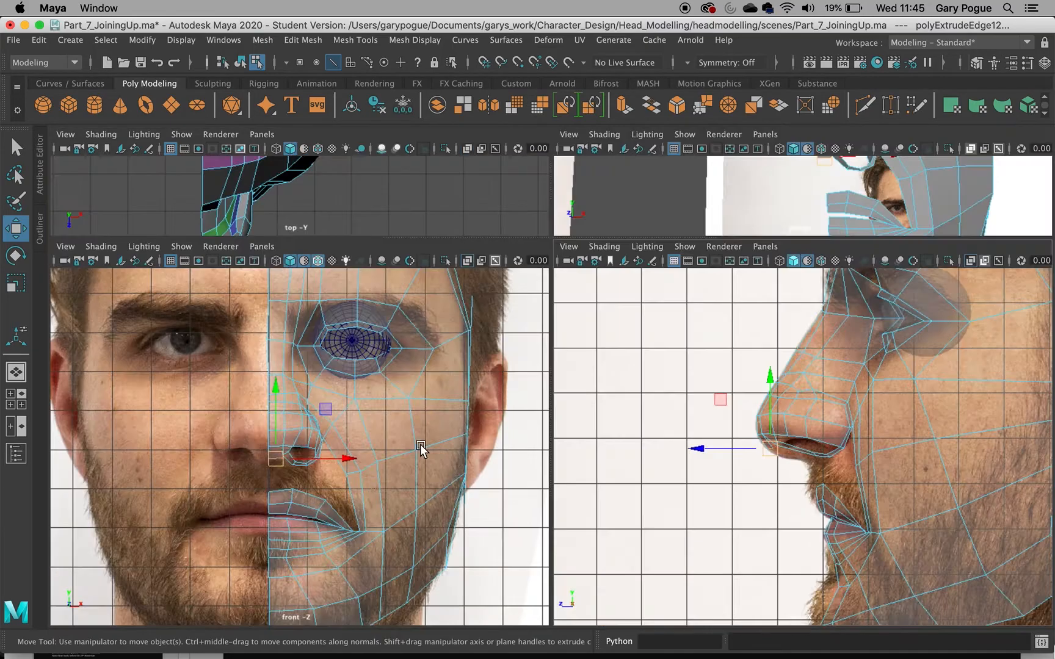
pyautogui.scroll(3, 327, 486)
pyautogui.scroll(6, 309, 484)
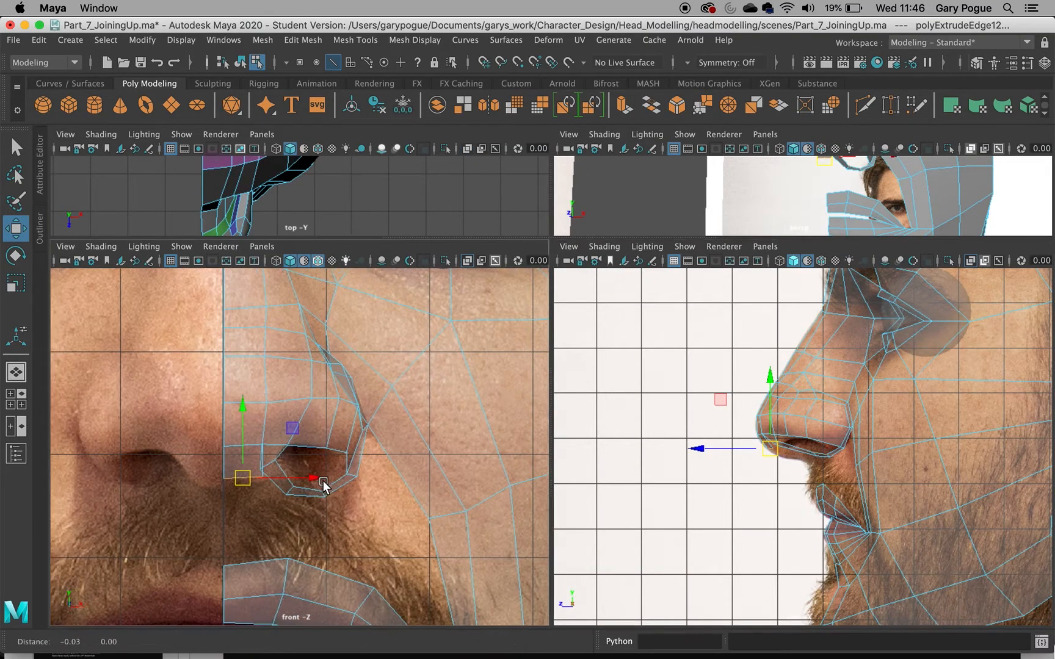
pyautogui.keyDown('alt'); pyautogui.moveTo(459, 462); pyautogui.dragTo(381, 452, button='middle'); pyautogui.keyUp('alt')
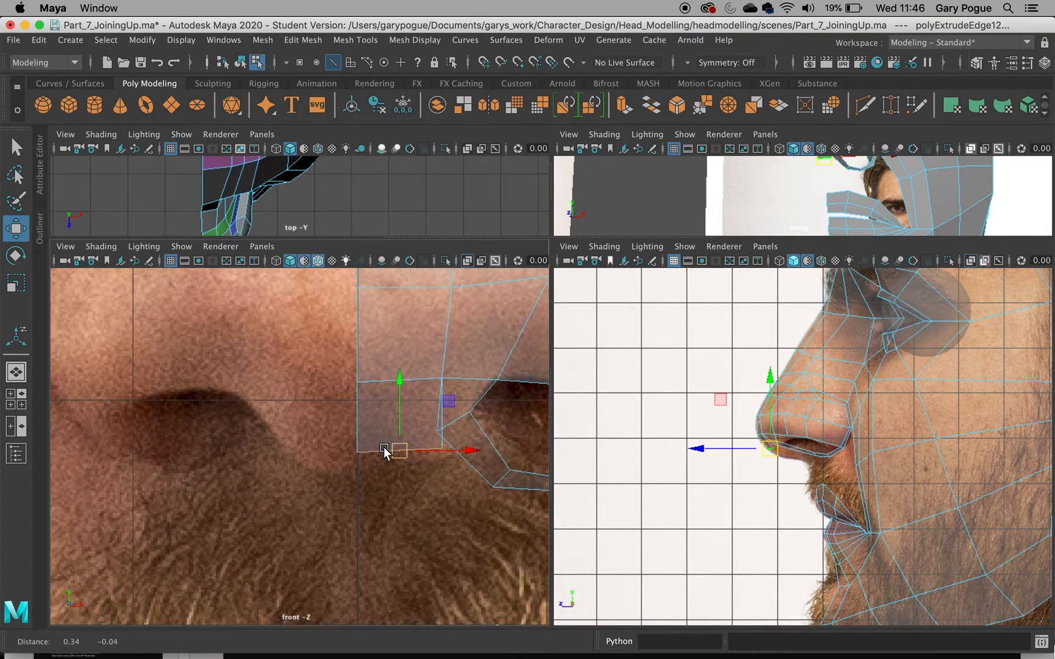
pyautogui.moveTo(400, 423); pyautogui.dragTo(412, 475)
pyautogui.hotkey('ctrl', 'e')
pyautogui.press('w')
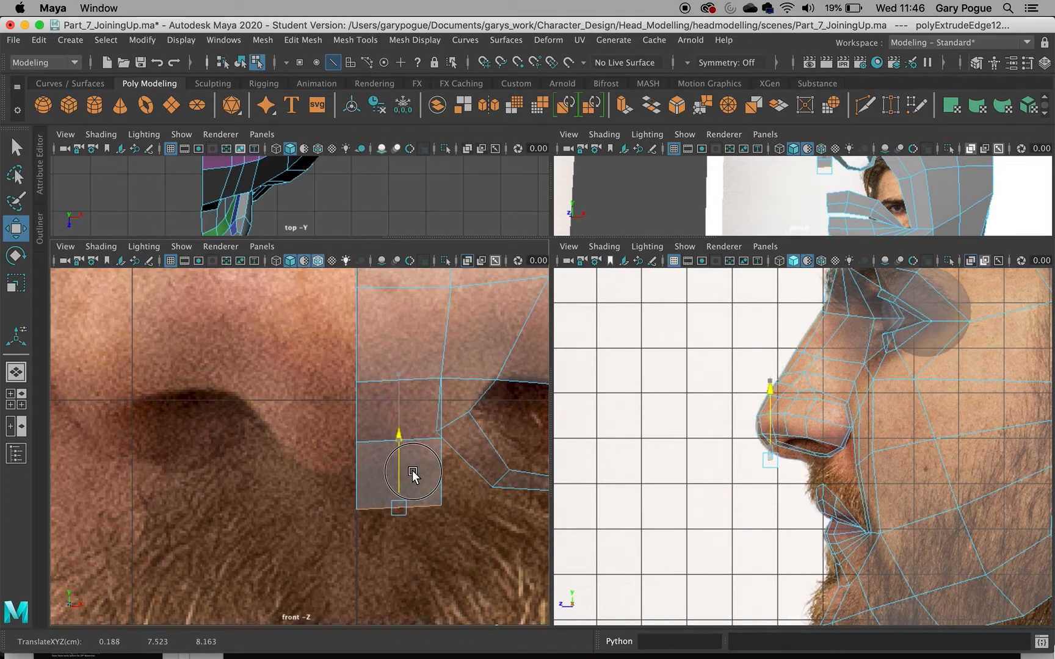
pyautogui.scroll(6, 745, 464)
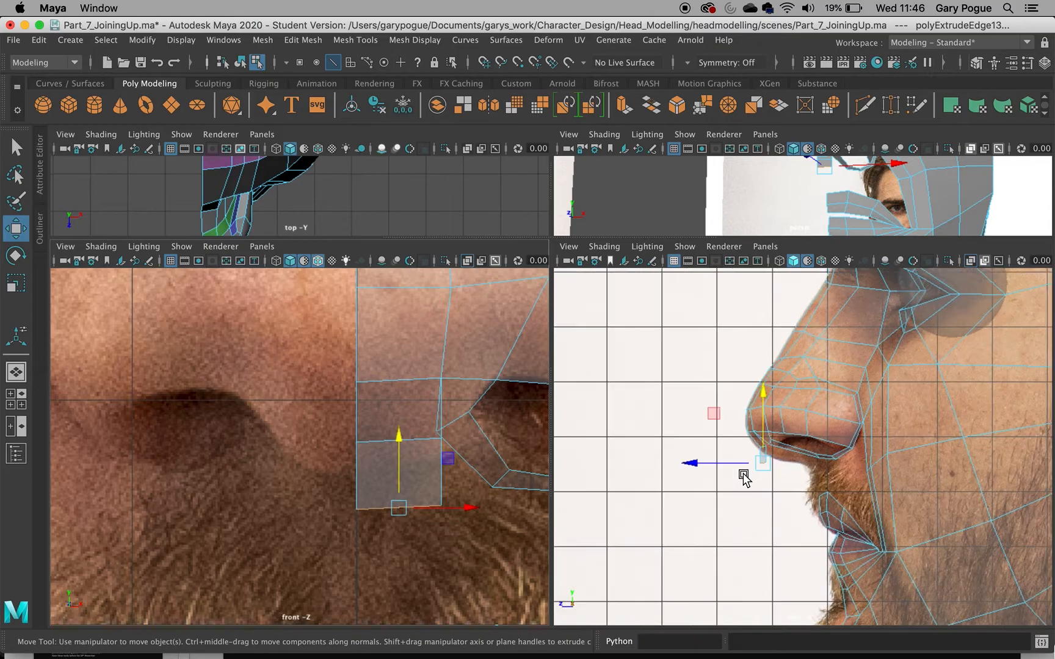
pyautogui.moveTo(646, 494); pyautogui.dragTo(775, 487)
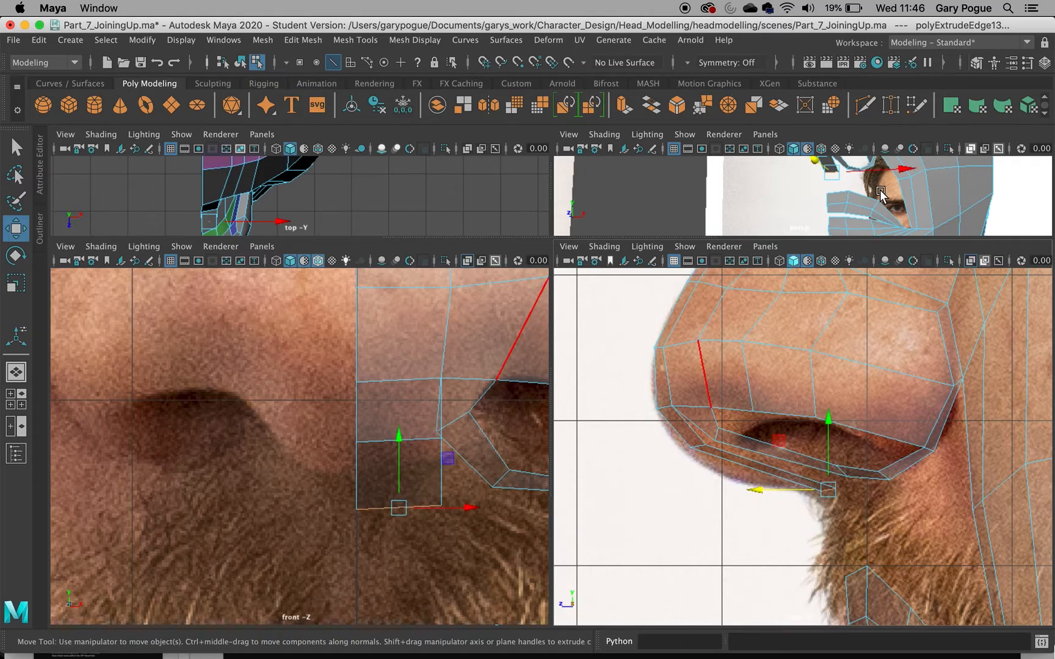
# Extrude the strip's end edge down toward the upper lip, following the profile in the side view
pyautogui.keyDown('alt'); pyautogui.moveTo(878, 191); pyautogui.dragTo(789, 199); pyautogui.keyUp('alt')
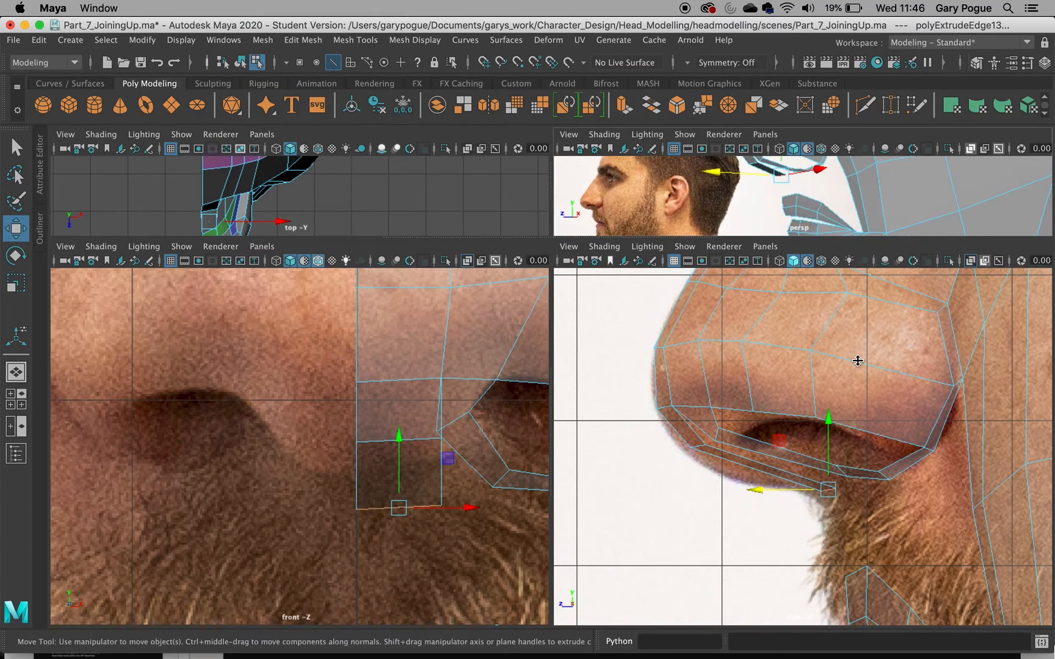
pyautogui.hotkey('ctrl', 'e')
pyautogui.press('w')
pyautogui.moveTo(829, 492); pyautogui.dragTo(858, 557)
pyautogui.keyDown('alt'); pyautogui.moveTo(404, 531); pyautogui.dragTo(423, 400, button='middle'); pyautogui.keyUp('alt')
pyautogui.click(424, 400)
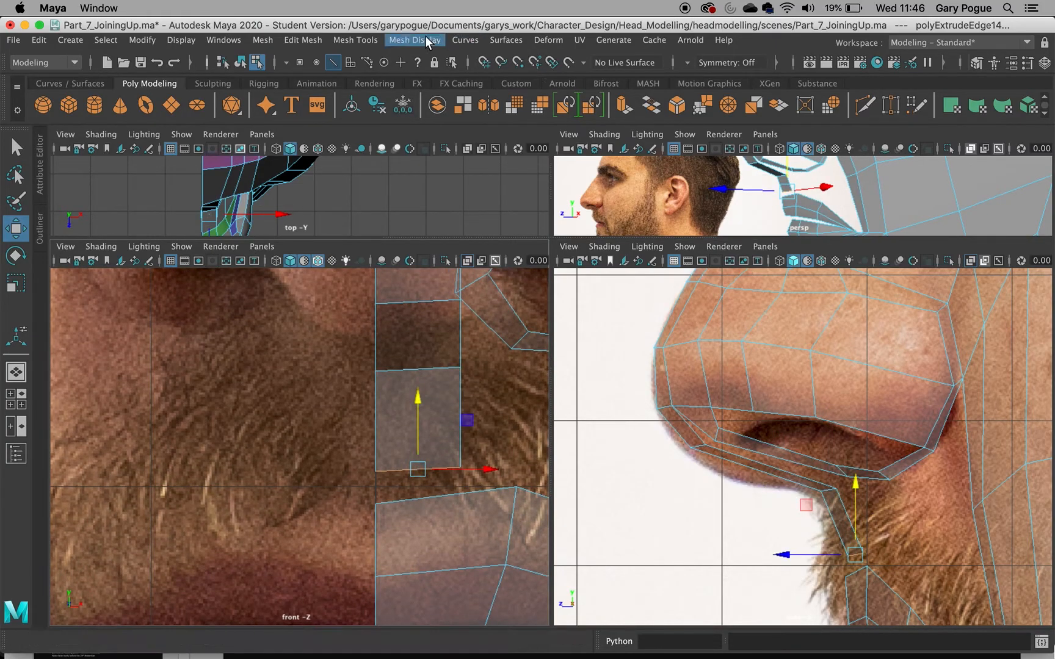
# Append a polygon between the strip's bottom edge and the innermost top edge of the upper lip
pyautogui.click(369, 40)
pyautogui.click(391, 92)
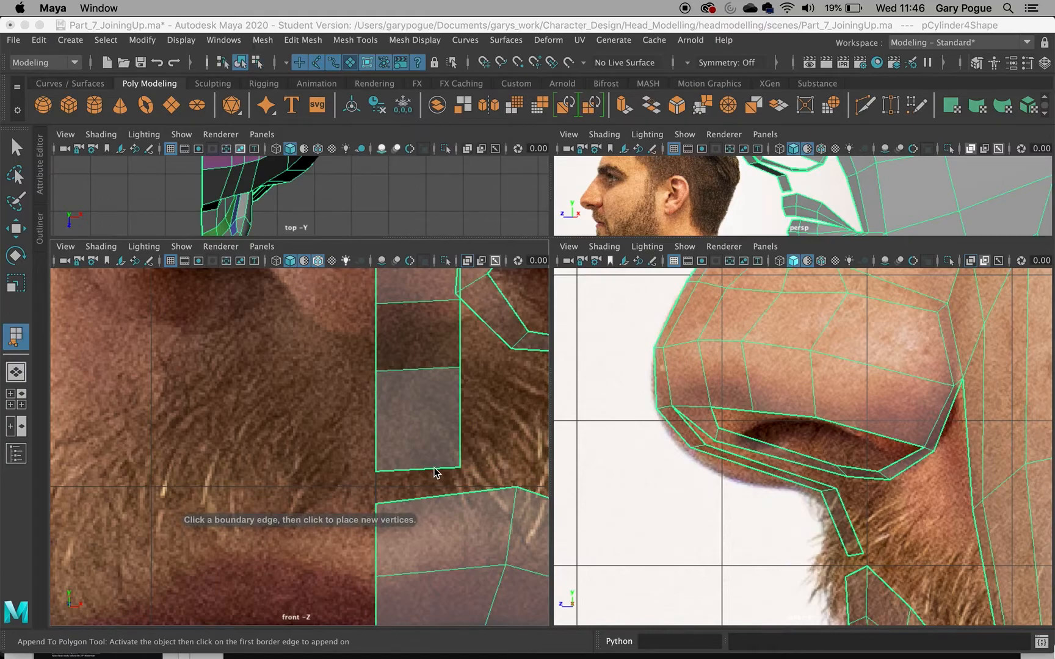
pyautogui.click(440, 495)
pyautogui.press('Return')
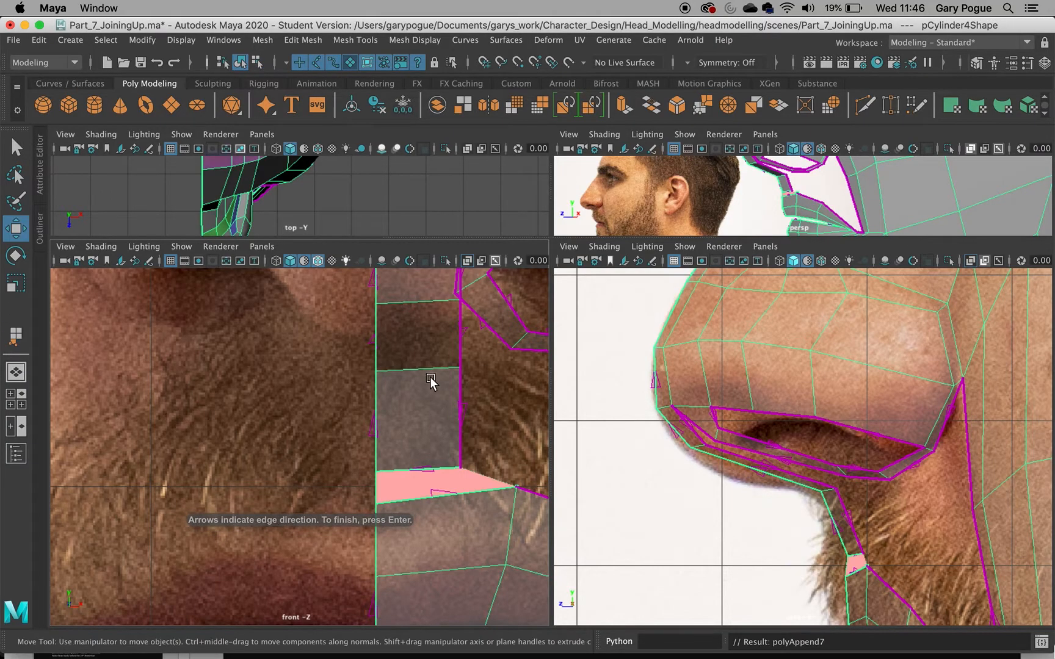
pyautogui.keyDown('alt'); pyautogui.moveTo(470, 292); pyautogui.dragTo(441, 425, button='middle'); pyautogui.keyUp('alt')
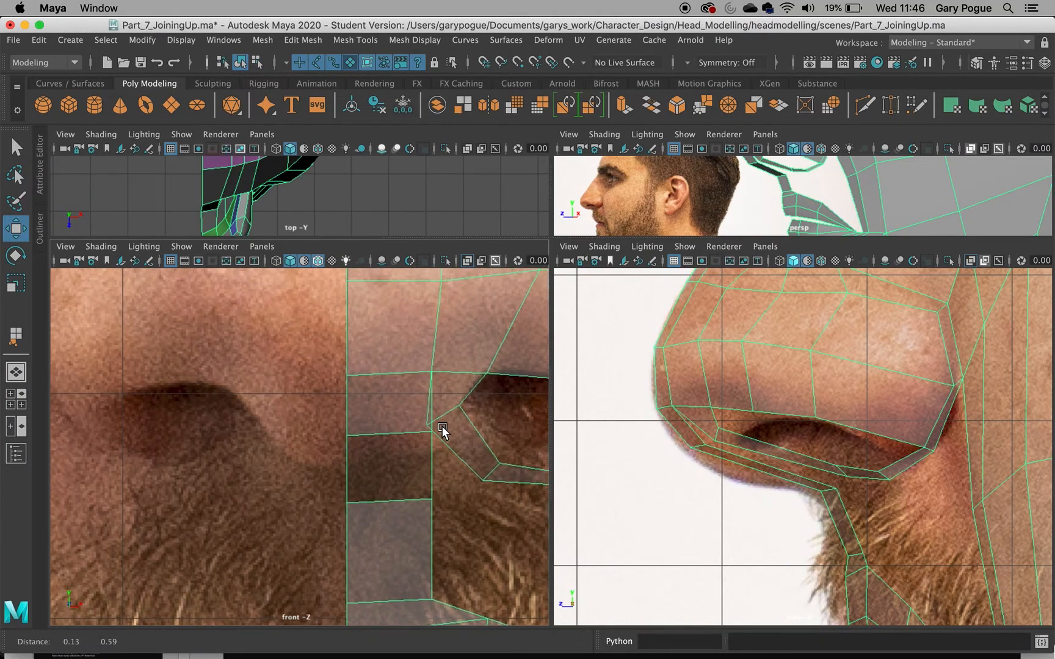
# Target-weld the outer edge of the strip's first face to the adjacent edge at the nostril's inner corner
pyautogui.click(890, 114)
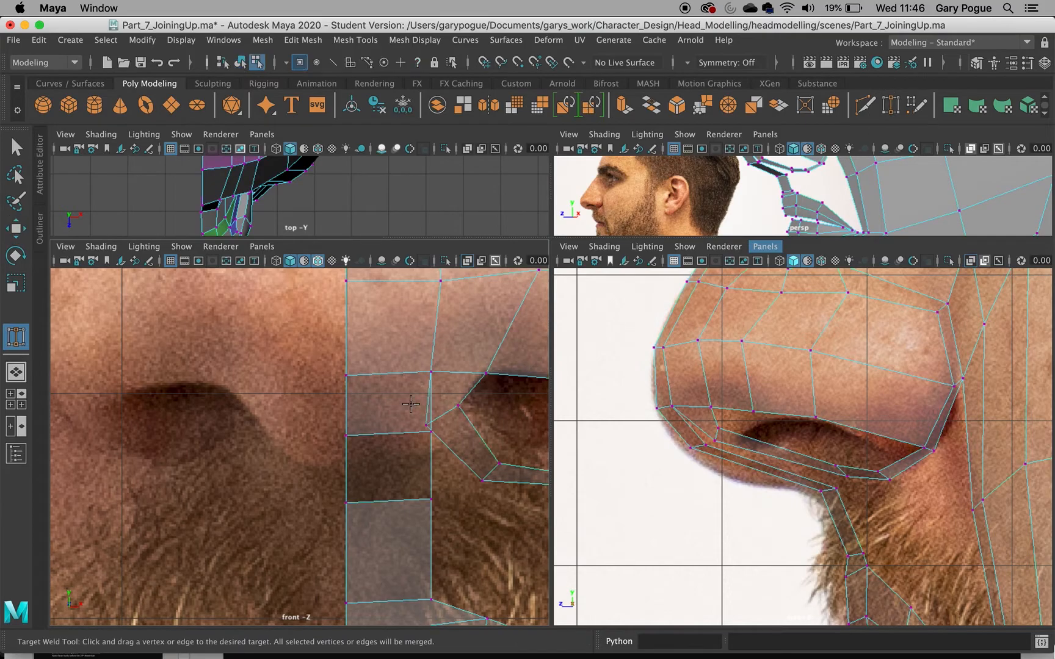
pyautogui.moveTo(427, 406); pyautogui.dragTo(430, 359, button='right')
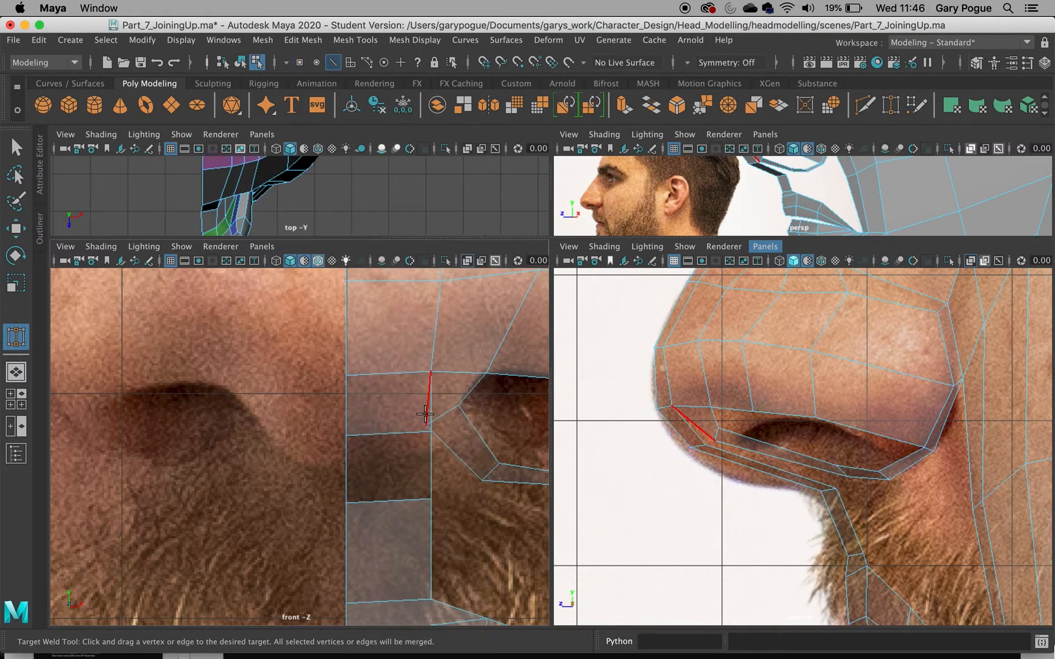
pyautogui.moveTo(435, 412); pyautogui.dragTo(417, 395)
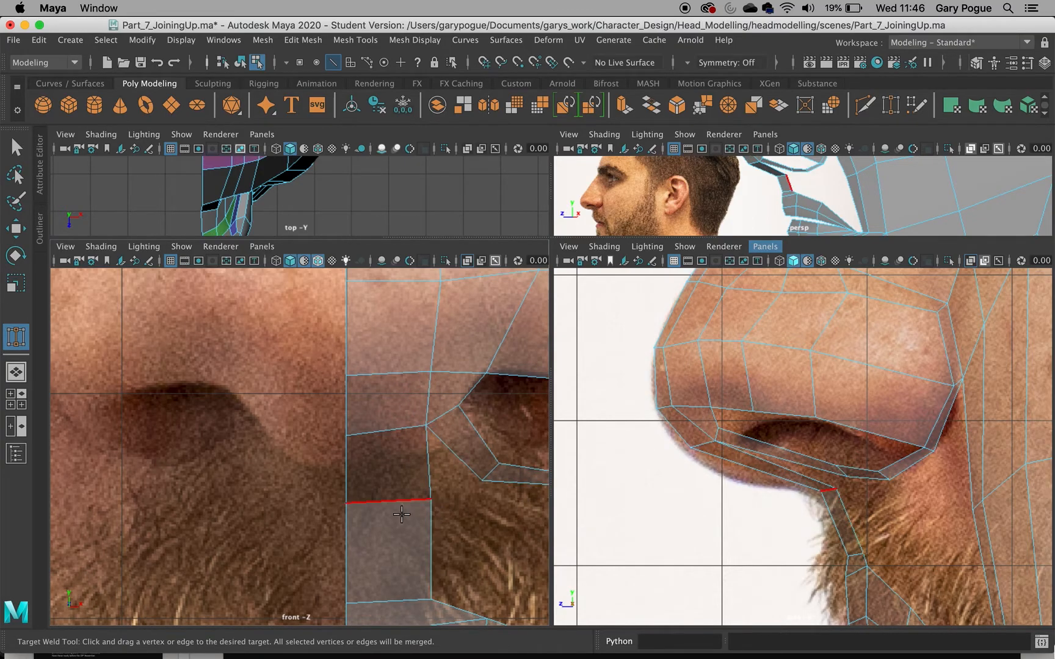
# Pull the strip's outer vertex at the nose base inward and lower the vertex pair of the row above in the front view
pyautogui.press('w')
pyautogui.rightClick(428, 502)
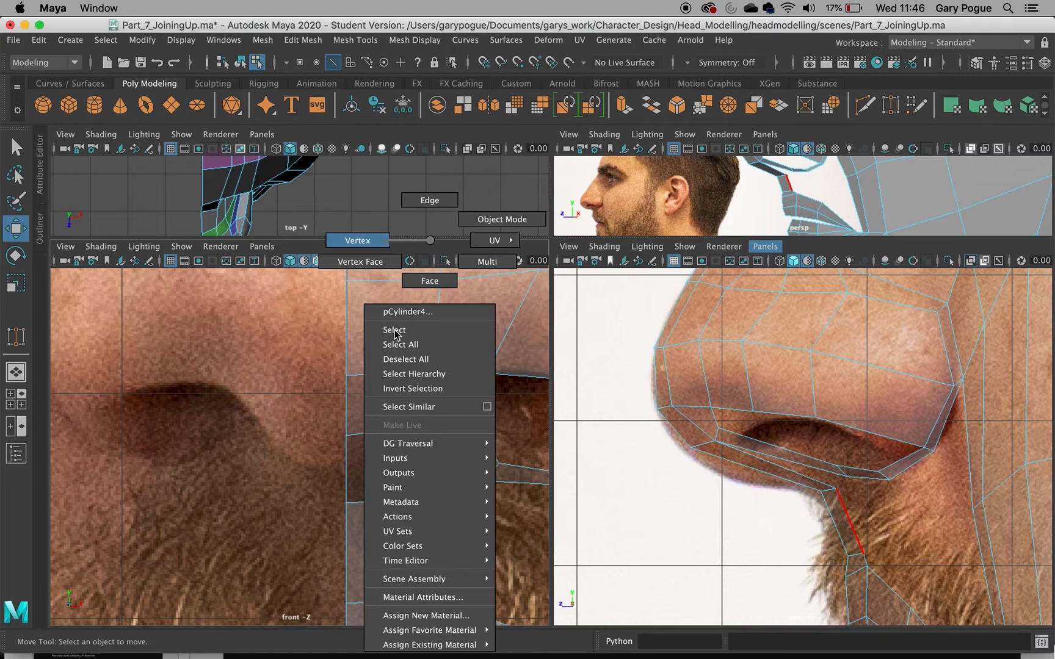
pyautogui.moveTo(392, 310); pyautogui.dragTo(386, 310, button='right')
pyautogui.click(430, 499)
pyautogui.moveTo(458, 500); pyautogui.dragTo(450, 500)
pyautogui.click(431, 421)
pyautogui.moveTo(427, 397); pyautogui.dragTo(428, 413)
pyautogui.click(347, 436)
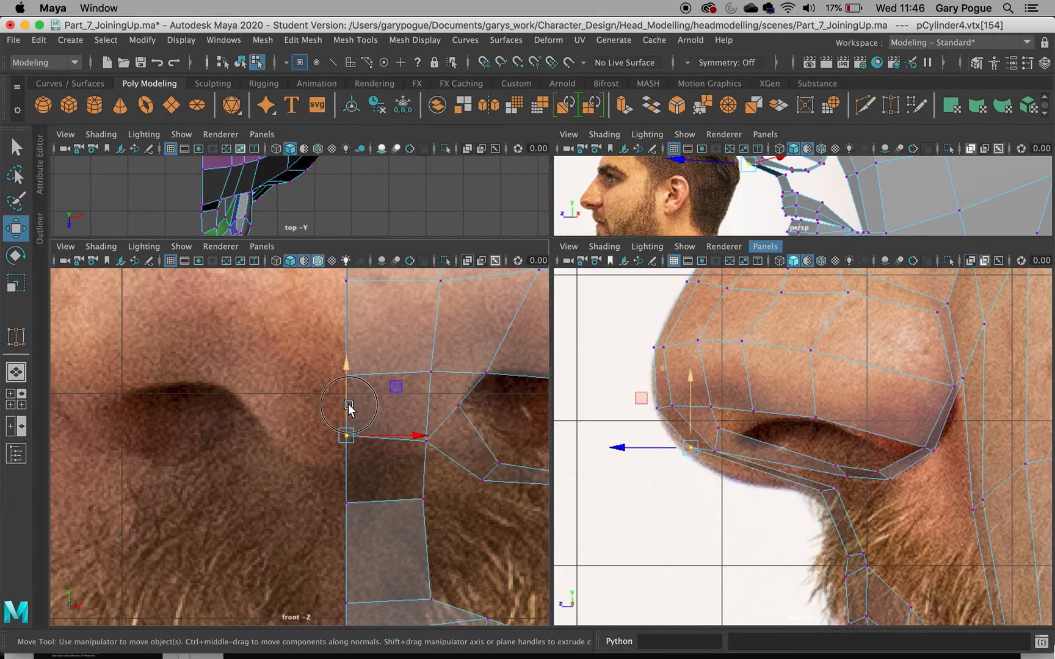
pyautogui.moveTo(348, 407); pyautogui.dragTo(353, 431)
pyautogui.click(428, 421)
pyautogui.moveTo(428, 420); pyautogui.dragTo(430, 426)
# Raise the strip's row above the upper lip and adjust the row at the nose base against the side profile
pyautogui.keyDown('alt'); pyautogui.moveTo(456, 480); pyautogui.dragTo(348, 429, button='middle'); pyautogui.keyUp('alt')
pyautogui.keyDown('alt'); pyautogui.moveTo(351, 492); pyautogui.dragTo(358, 438, button='middle'); pyautogui.keyUp('alt')
pyautogui.click(363, 431)
pyautogui.click(224, 446)
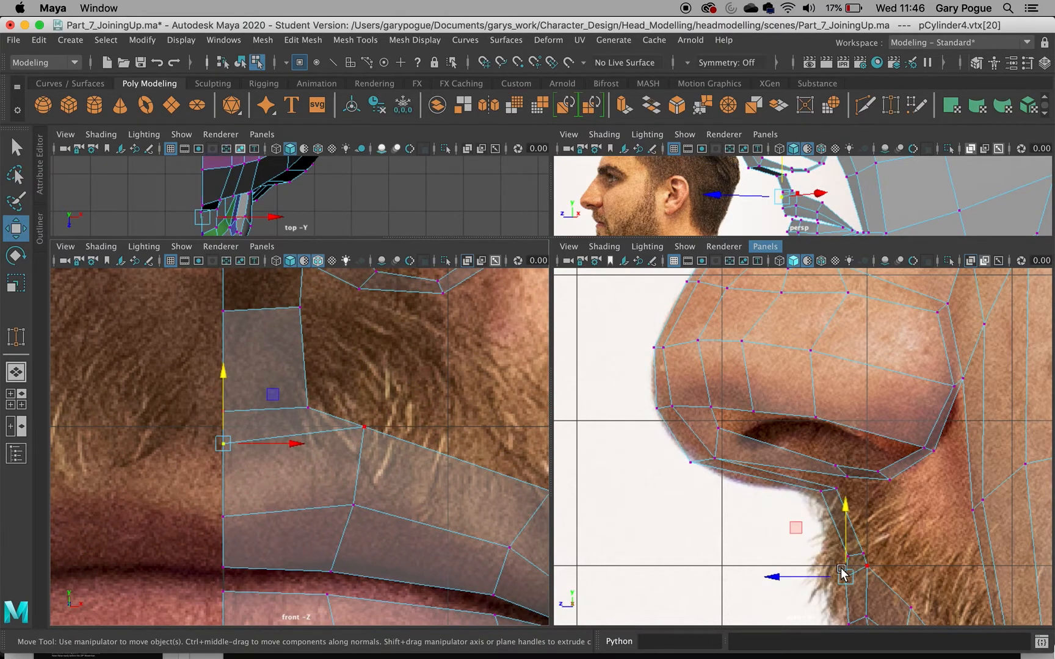
pyautogui.scroll(5, 749, 492)
pyautogui.scroll(-5, 749, 492)
pyautogui.scroll(4, 801, 480)
pyautogui.moveTo(779, 462)
pyautogui.mouseDown()
pyautogui.moveTo(749, 482)
pyautogui.moveTo(765, 447)
pyautogui.mouseUp()
pyautogui.moveTo(716, 422); pyautogui.dragTo(751, 423)
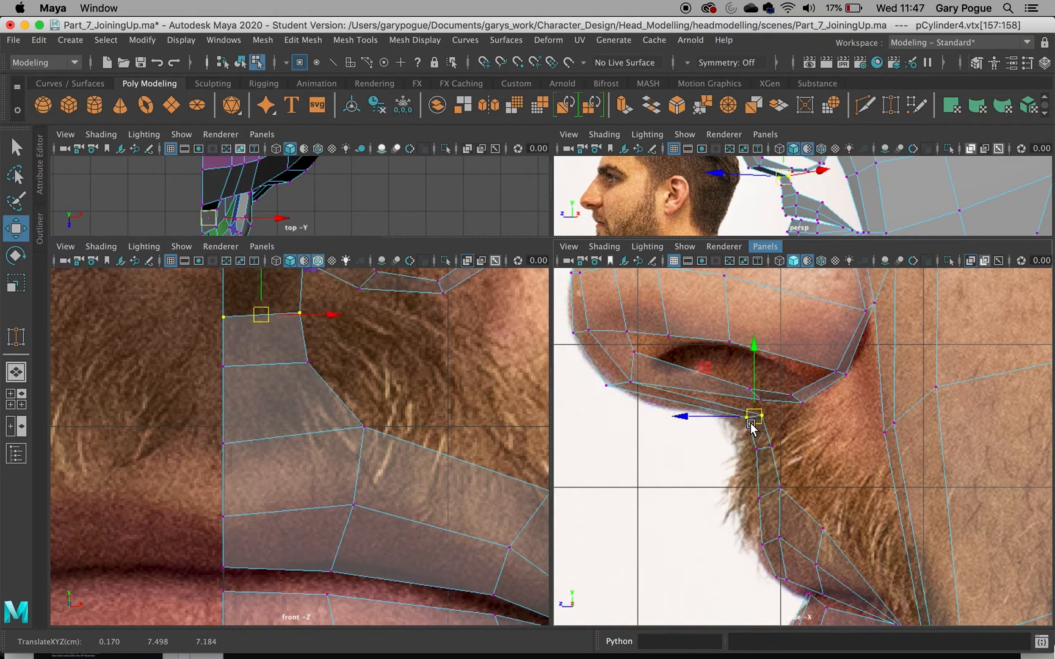
# Target-weld the lower inner vertex of the nostril rim to the strip's outer vertex at the nose base
pyautogui.press('space')
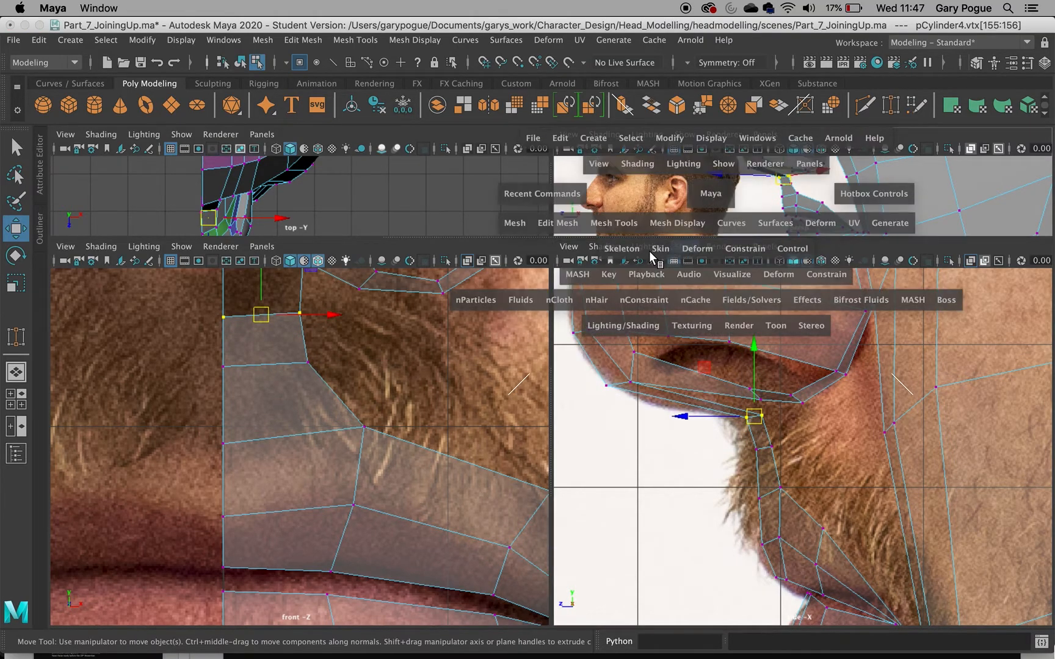
pyautogui.keyDown('alt'); pyautogui.moveTo(651, 252); pyautogui.dragTo(679, 289); pyautogui.keyUp('alt')
pyautogui.keyDown('alt'); pyautogui.moveTo(646, 308); pyautogui.dragTo(659, 361, button='middle'); pyautogui.keyUp('alt')
pyautogui.scroll(5, 636, 355)
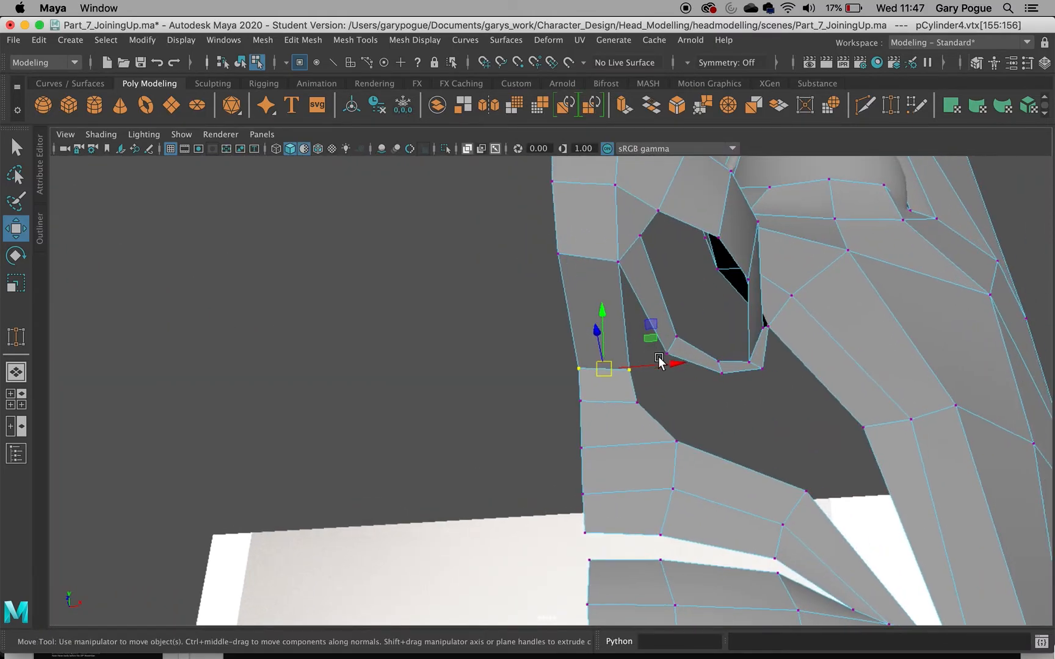
pyautogui.click(891, 106)
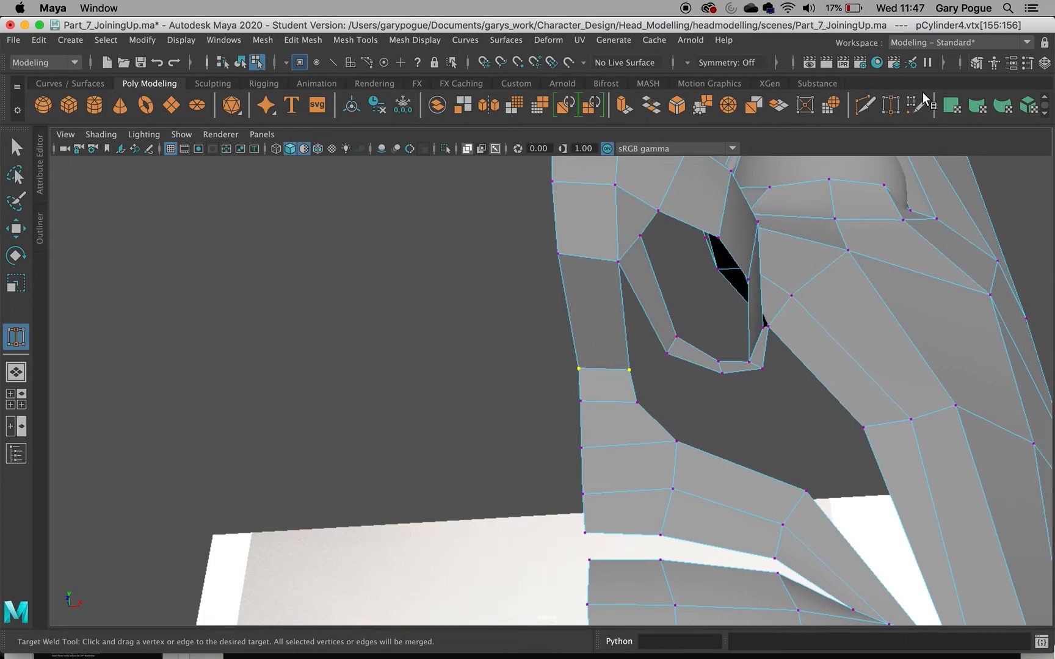
pyautogui.press('w')
pyautogui.click(666, 353)
pyautogui.click(891, 110)
pyautogui.moveTo(630, 371); pyautogui.dragTo(644, 393)
pyautogui.scroll(-3, 645, 393)
pyautogui.keyDown('alt'); pyautogui.moveTo(679, 431); pyautogui.dragTo(620, 293, button='middle'); pyautogui.keyUp('alt')
pyautogui.keyDown('alt'); pyautogui.moveTo(620, 293); pyautogui.dragTo(650, 318); pyautogui.keyUp('alt')
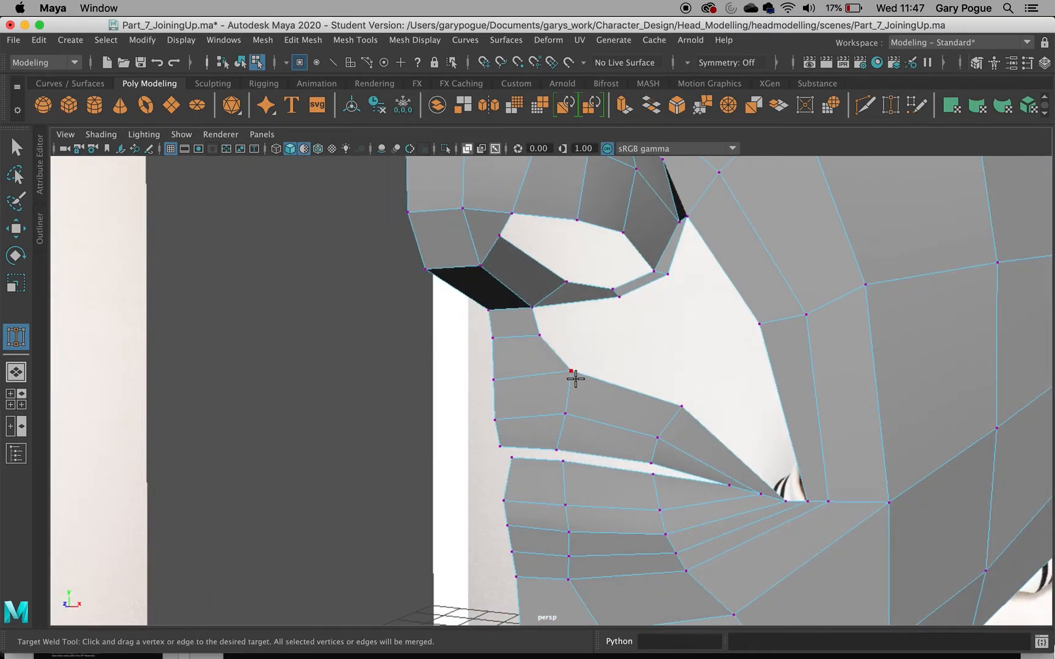
# Lower the two inner vertices of the upper lip's top edge and pull the outer one in to align with the strip
pyautogui.press('w')
pyautogui.click(570, 371)
pyautogui.press('space')
pyautogui.moveTo(393, 439); pyautogui.dragTo(212, 418)
pyautogui.moveTo(280, 396); pyautogui.dragTo(276, 420)
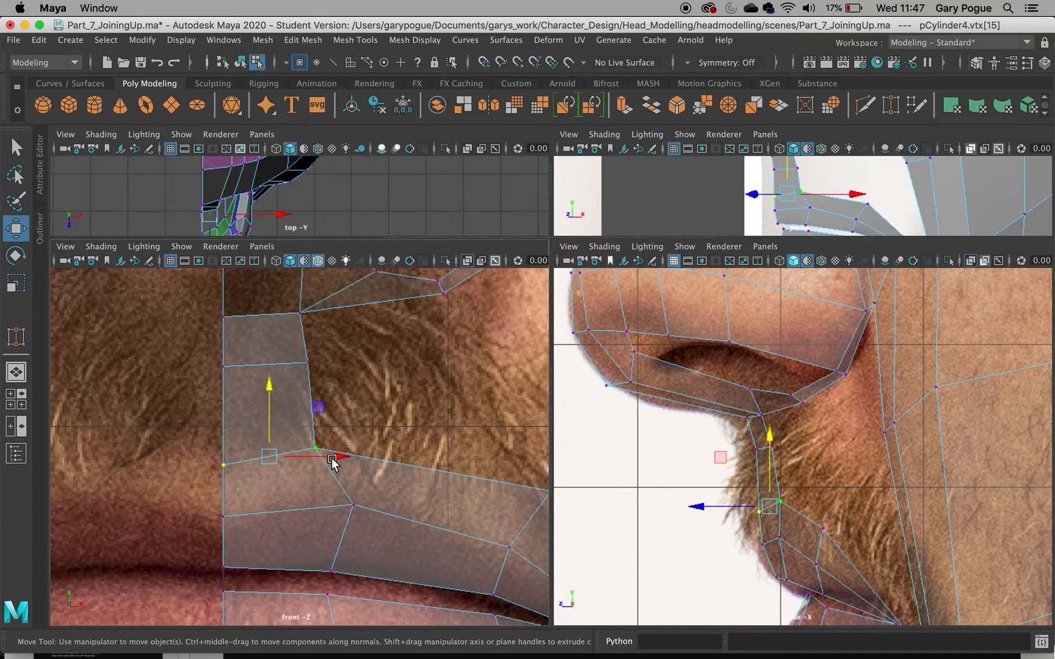
pyautogui.moveTo(342, 427); pyautogui.dragTo(298, 467)
pyautogui.click(354, 517)
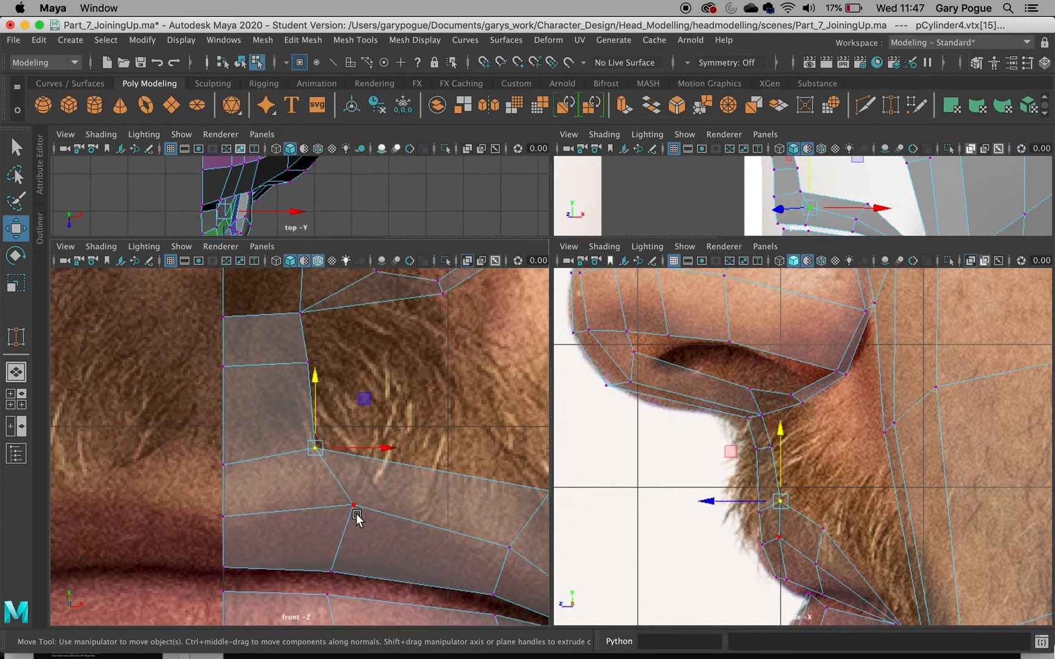
pyautogui.keyDown('alt'); pyautogui.moveTo(759, 488); pyautogui.dragTo(711, 456, button='middle'); pyautogui.keyUp('alt')
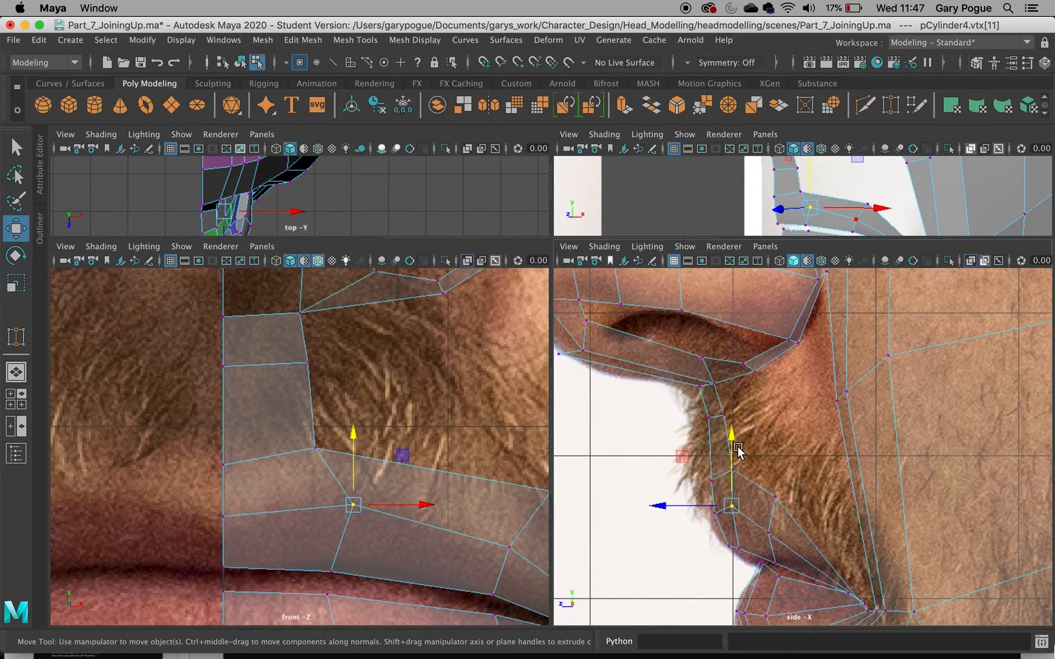
pyautogui.moveTo(695, 414); pyautogui.dragTo(736, 427)
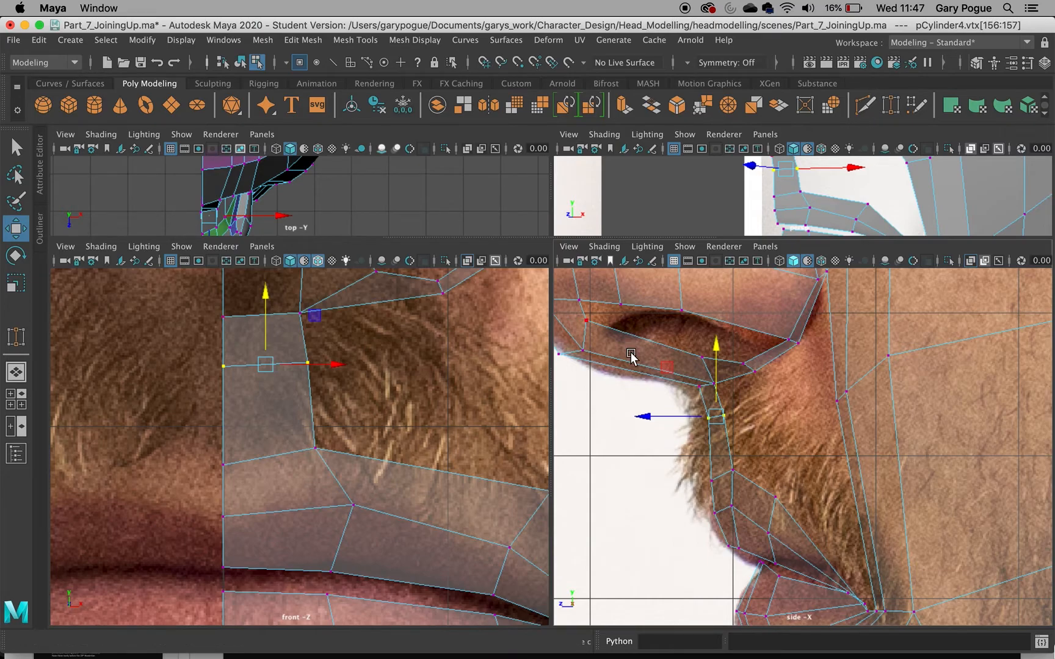
# Insert an edge loop with Multi-Cut across the long faces beneath the nose and beside the nostril
pyautogui.hotkey('ctrl', 'shift', 'x')
pyautogui.press('space')
pyautogui.keyDown('alt'); pyautogui.moveTo(626, 289); pyautogui.dragTo(438, 246); pyautogui.keyUp('alt')
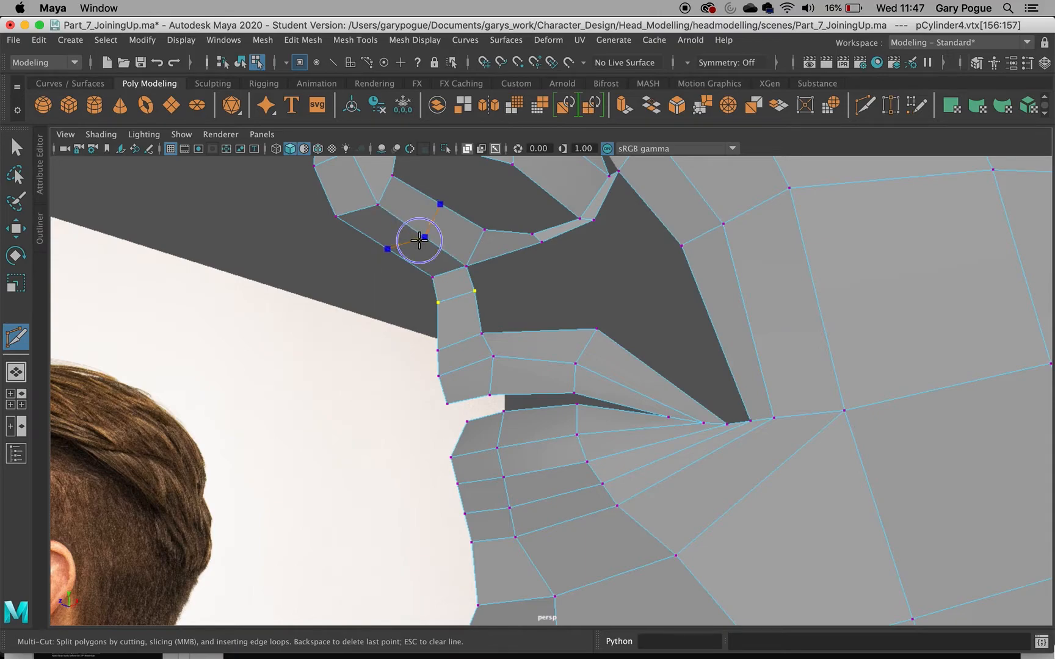
pyautogui.moveTo(532, 292)
pyautogui.keyDown('alt'); pyautogui.mouseDown()
pyautogui.moveTo(495, 295)
pyautogui.moveTo(549, 302)
pyautogui.mouseUp(); pyautogui.keyUp('alt')
# Move the vertex pair at the nostril rim's rear lower corner forward and down in the side view
pyautogui.press('space')
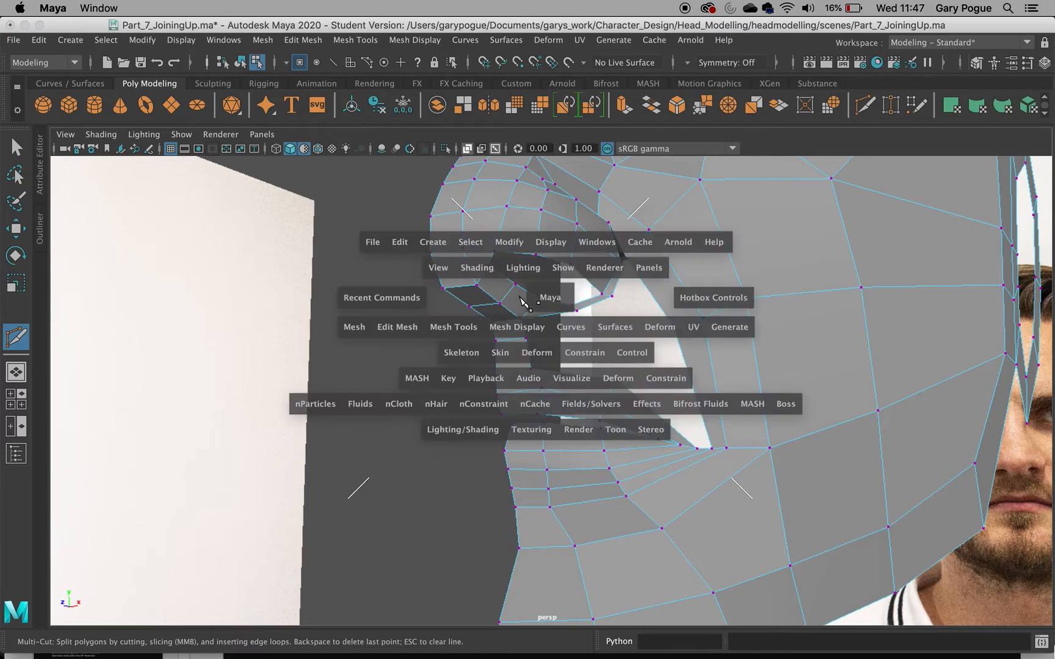
pyautogui.press('space')
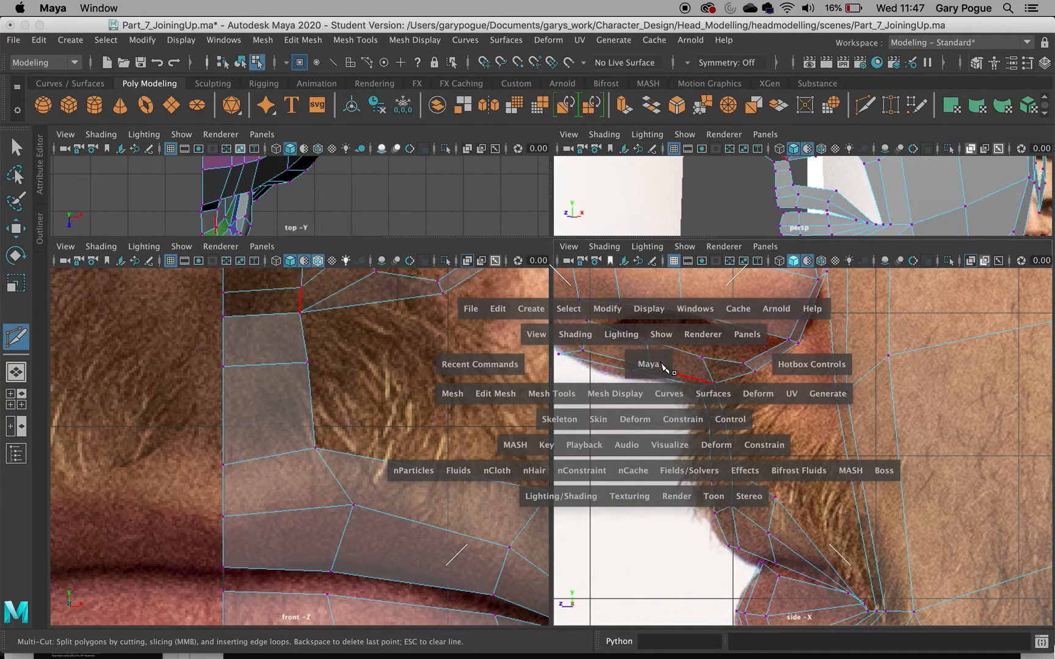
pyautogui.keyDown('alt'); pyautogui.moveTo(627, 325); pyautogui.dragTo(732, 474, button='middle'); pyautogui.keyUp('alt')
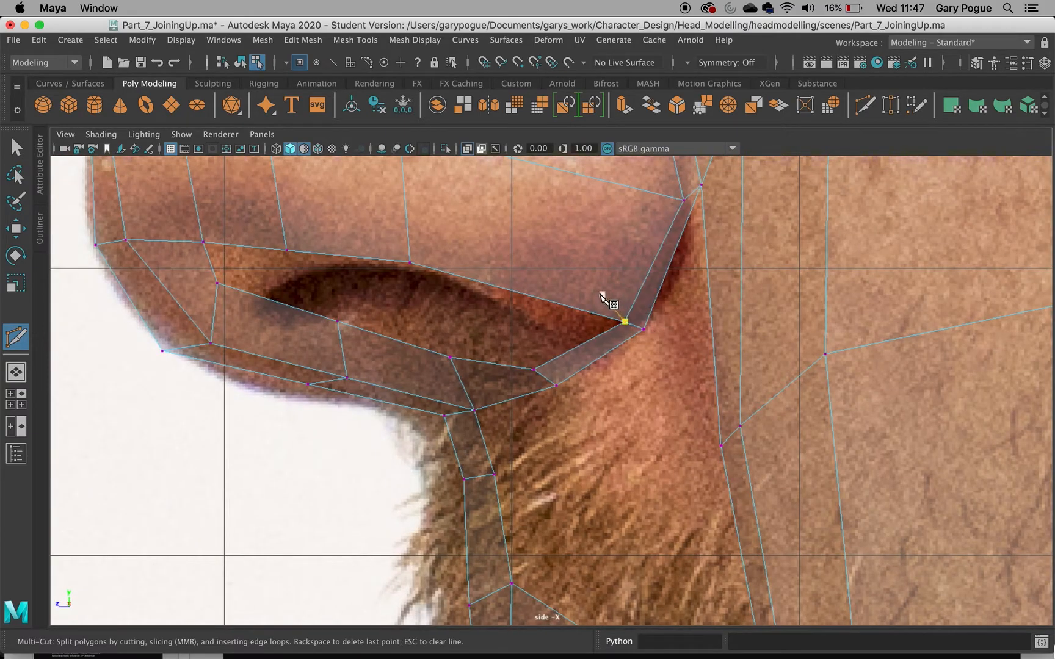
pyautogui.press('w')
pyautogui.click(624, 321)
pyautogui.moveTo(631, 325); pyautogui.dragTo(605, 347)
pyautogui.scroll(-10, 661, 353)
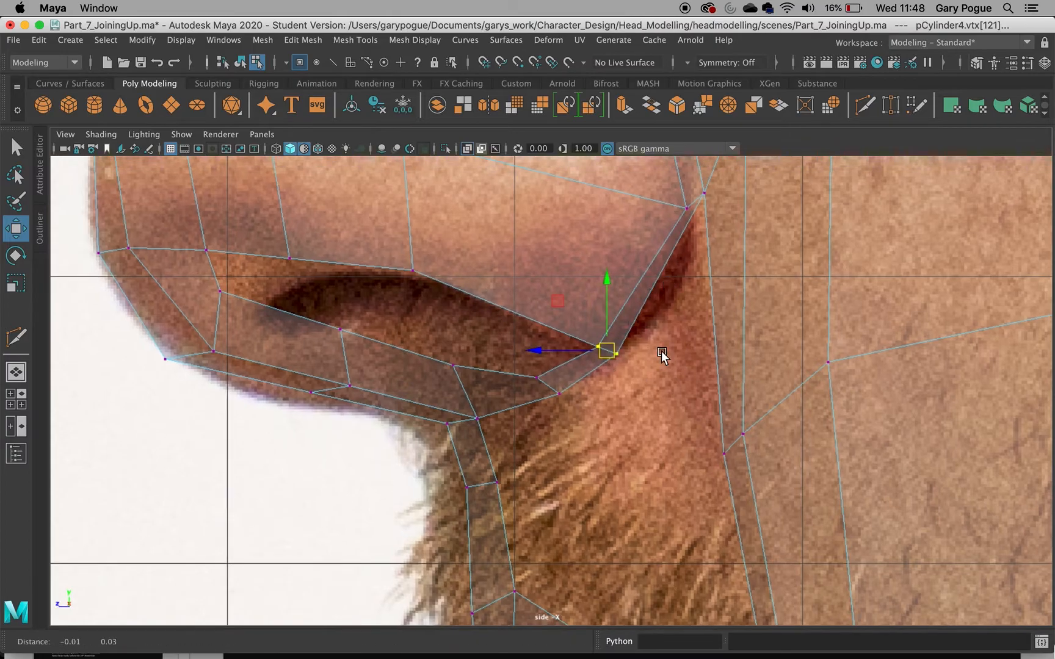
pyautogui.scroll(3, 655, 386)
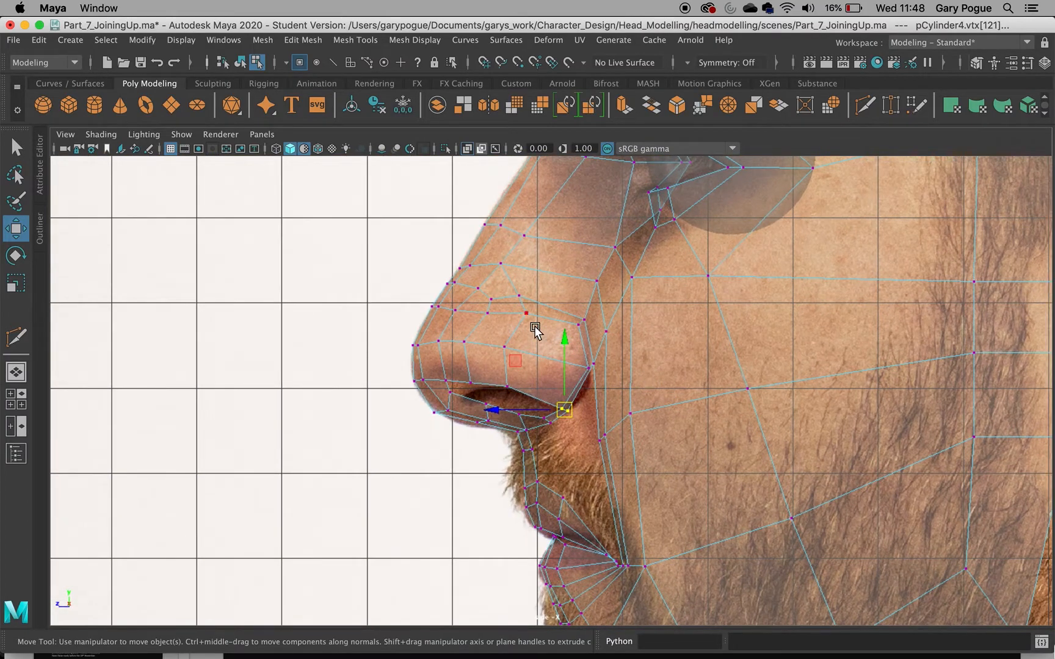
# Shift three vertices on the side of the nose above the nostril slightly backward in the side view
pyautogui.click(514, 351)
pyautogui.moveTo(516, 348)
pyautogui.mouseDown()
pyautogui.moveTo(480, 349)
pyautogui.moveTo(528, 350)
pyautogui.mouseUp()
pyautogui.click(512, 388)
pyautogui.moveTo(513, 388); pyautogui.dragTo(527, 389)
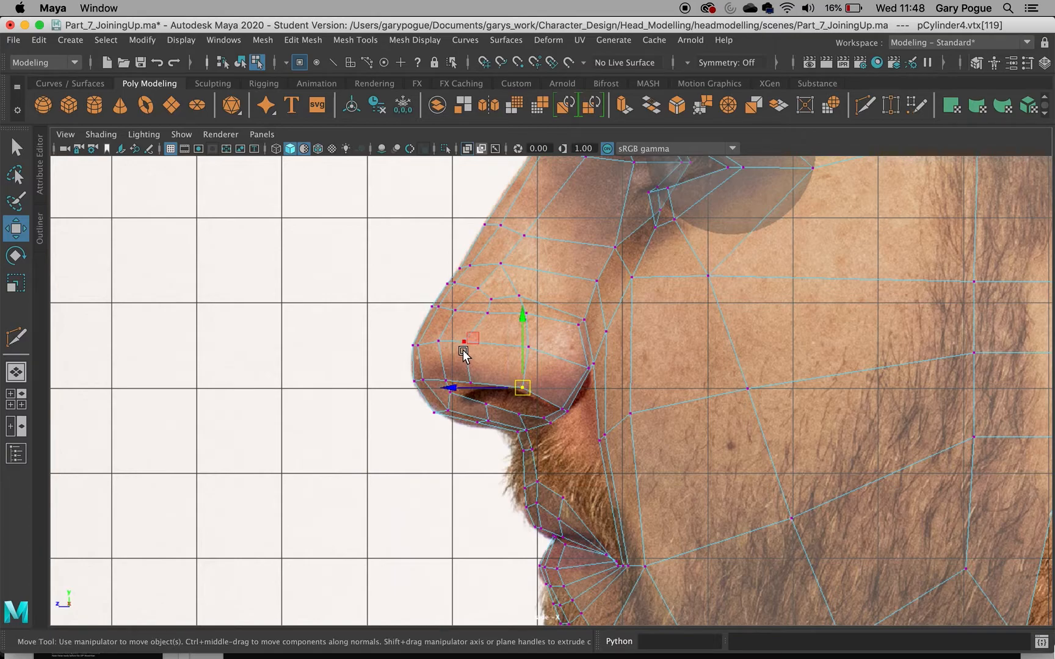
pyautogui.click(463, 344)
pyautogui.moveTo(434, 341); pyautogui.dragTo(446, 342)
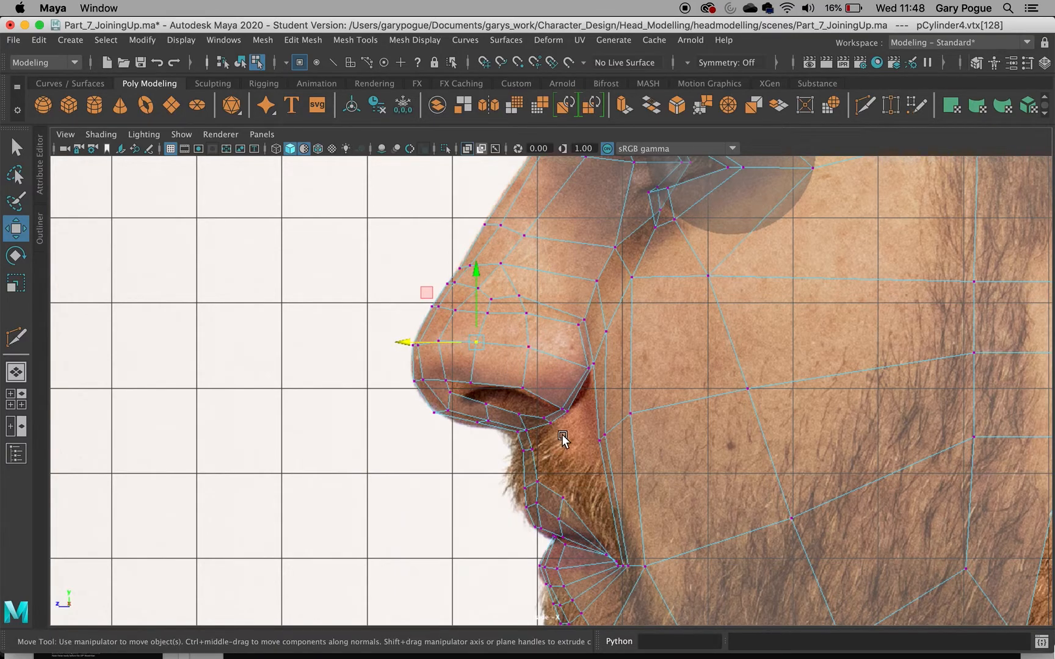
# Extrude the short border edge at the mouth corner up towards the nose and rotate the new edge to follow the gap
pyautogui.press('space')
pyautogui.press('space')
pyautogui.keyDown('alt'); pyautogui.moveTo(640, 273); pyautogui.dragTo(675, 310); pyautogui.keyUp('alt')
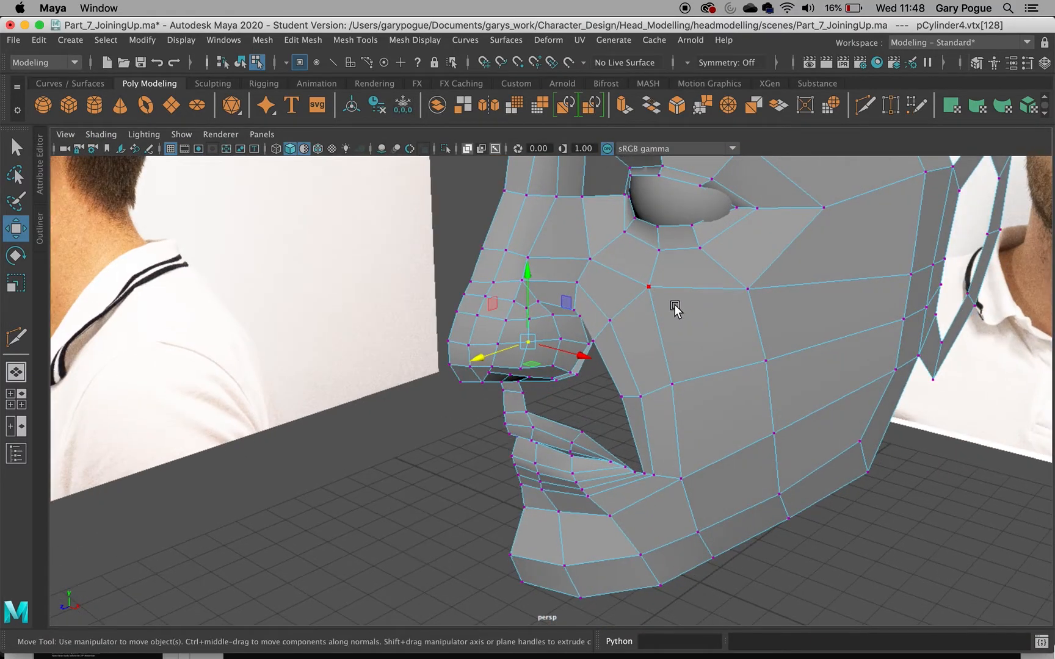
pyautogui.keyDown('alt'); pyautogui.moveTo(633, 343); pyautogui.dragTo(659, 370); pyautogui.keyUp('alt')
pyautogui.scroll(4, 685, 419)
pyautogui.keyDown('alt'); pyautogui.moveTo(711, 386); pyautogui.dragTo(581, 334, button='middle'); pyautogui.keyUp('alt')
pyautogui.keyDown('alt'); pyautogui.moveTo(594, 333); pyautogui.dragTo(602, 332); pyautogui.keyUp('alt')
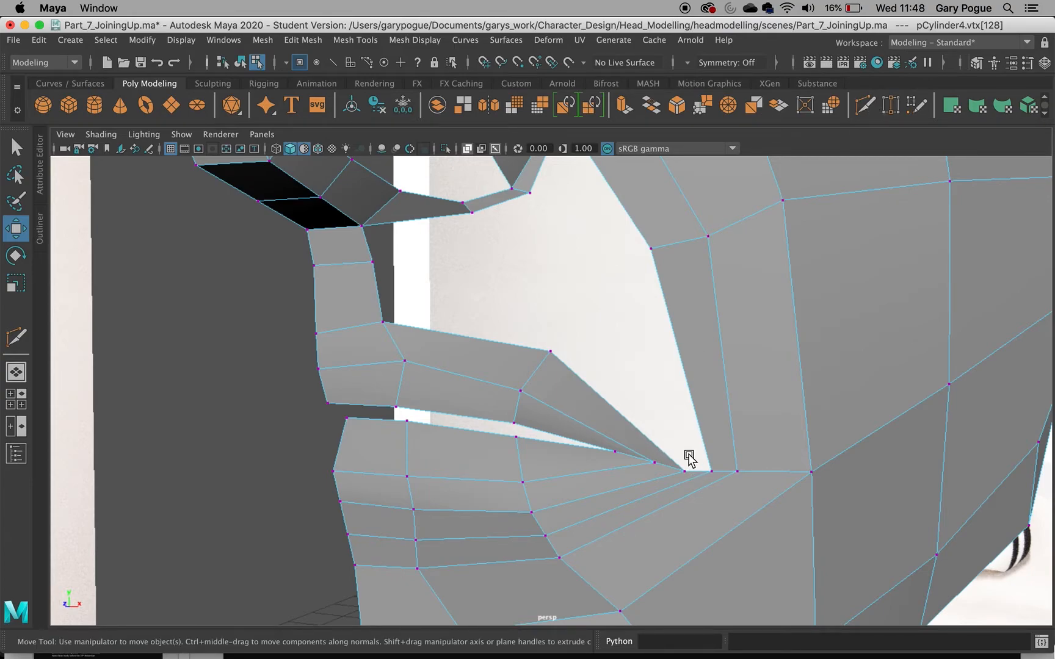
pyautogui.rightClick(697, 471)
pyautogui.moveTo(703, 325); pyautogui.dragTo(710, 203, button='right')
pyautogui.click(698, 471)
pyautogui.click(697, 472)
pyautogui.hotkey('ctrl', 'e')
pyautogui.moveTo(696, 471); pyautogui.dragTo(626, 339)
pyautogui.press('e')
pyautogui.moveTo(679, 309); pyautogui.dragTo(632, 235)
# Move the extruded edge forward in the side view and raise it beside the cheek border in the front view
pyautogui.press('space')
pyautogui.scroll(-10, 440, 434)
pyautogui.scroll(3, 442, 438)
pyautogui.press('w')
pyautogui.scroll(6, 433, 466)
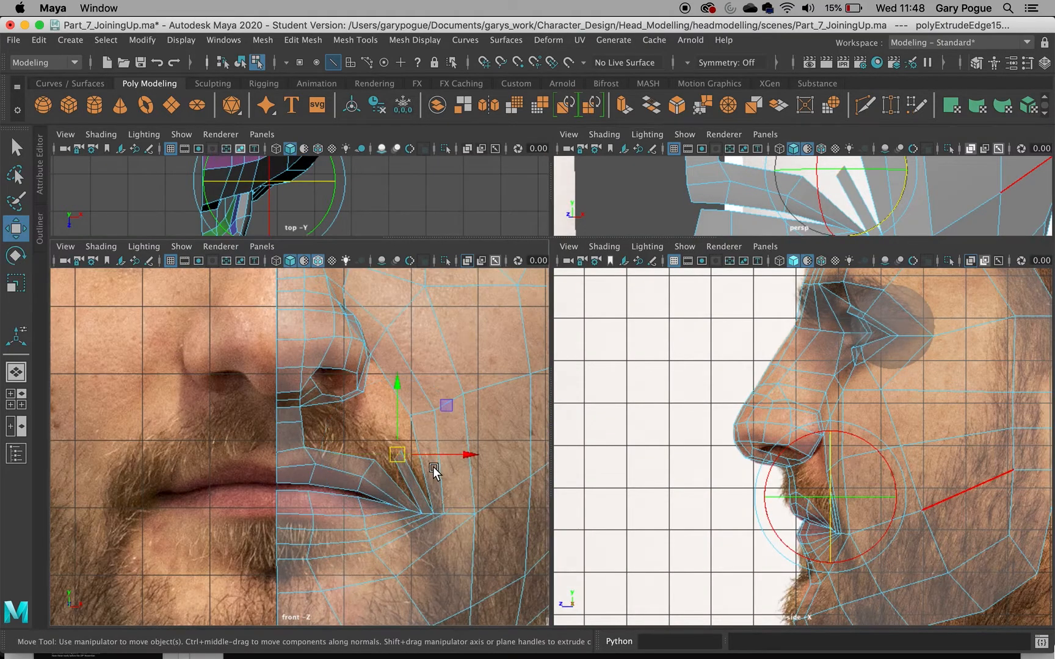
pyautogui.scroll(-3, 508, 473)
pyautogui.scroll(-3, 483, 476)
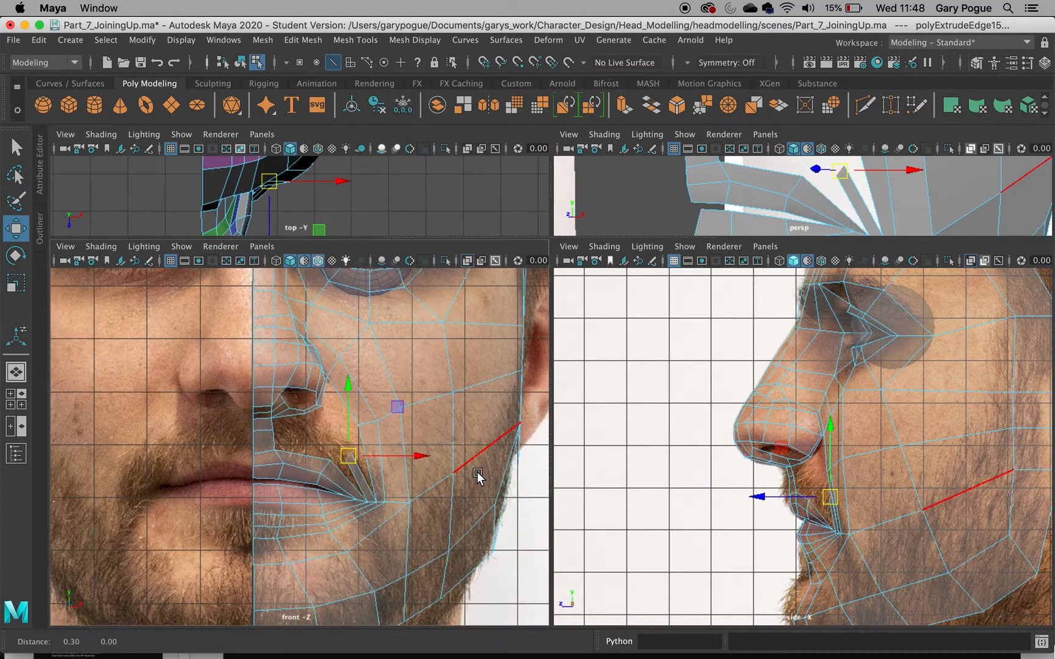
pyautogui.scroll(3, 439, 474)
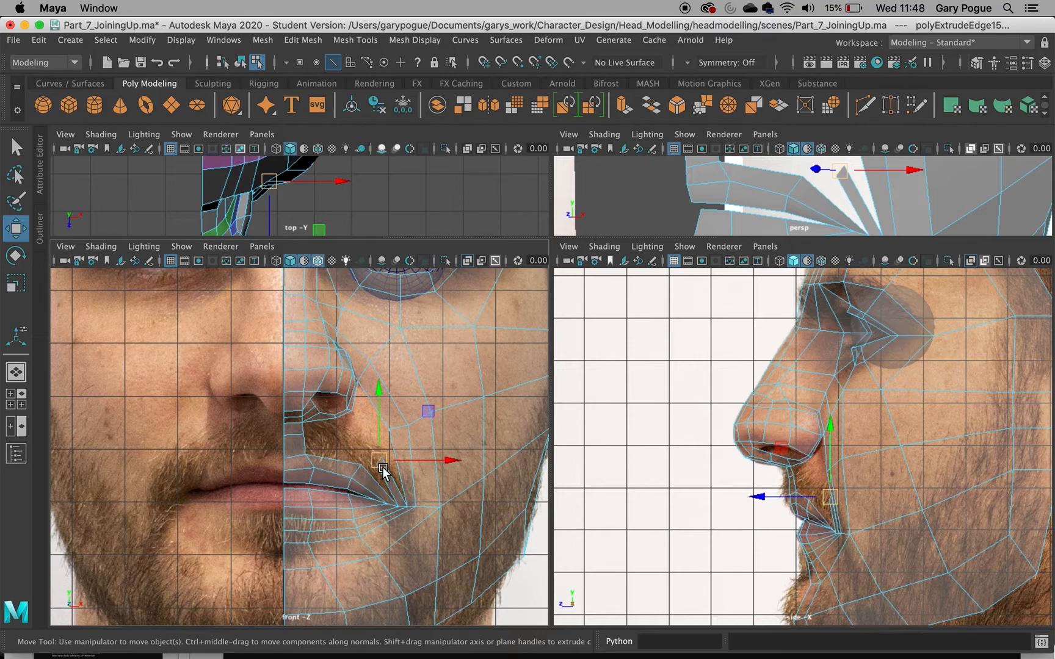
pyautogui.scroll(4, 385, 475)
pyautogui.scroll(3, 347, 477)
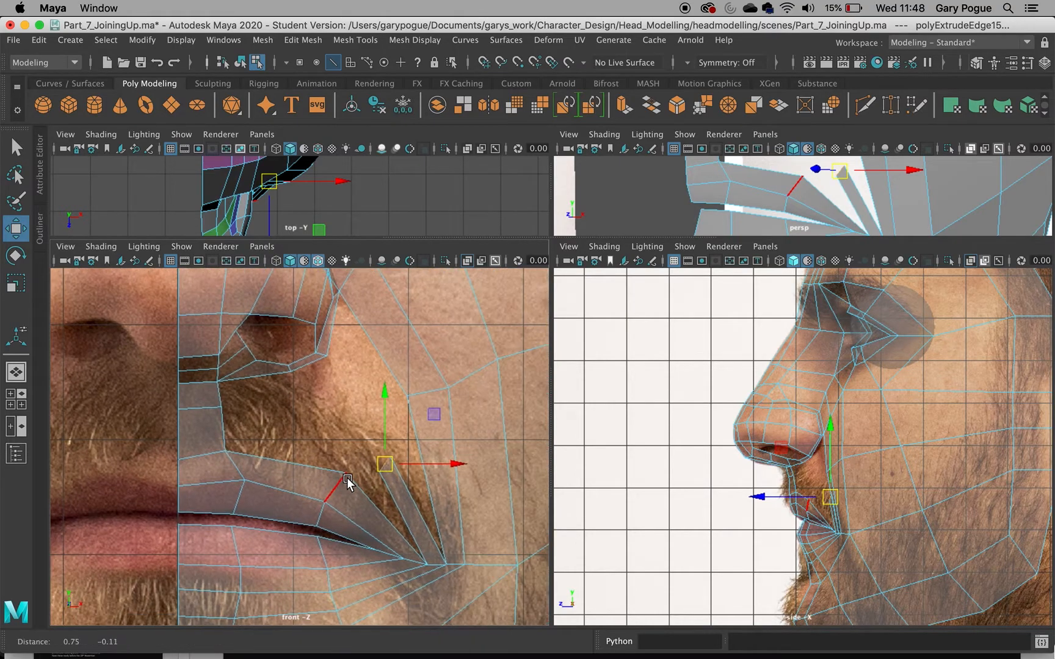
pyautogui.scroll(4, 818, 518)
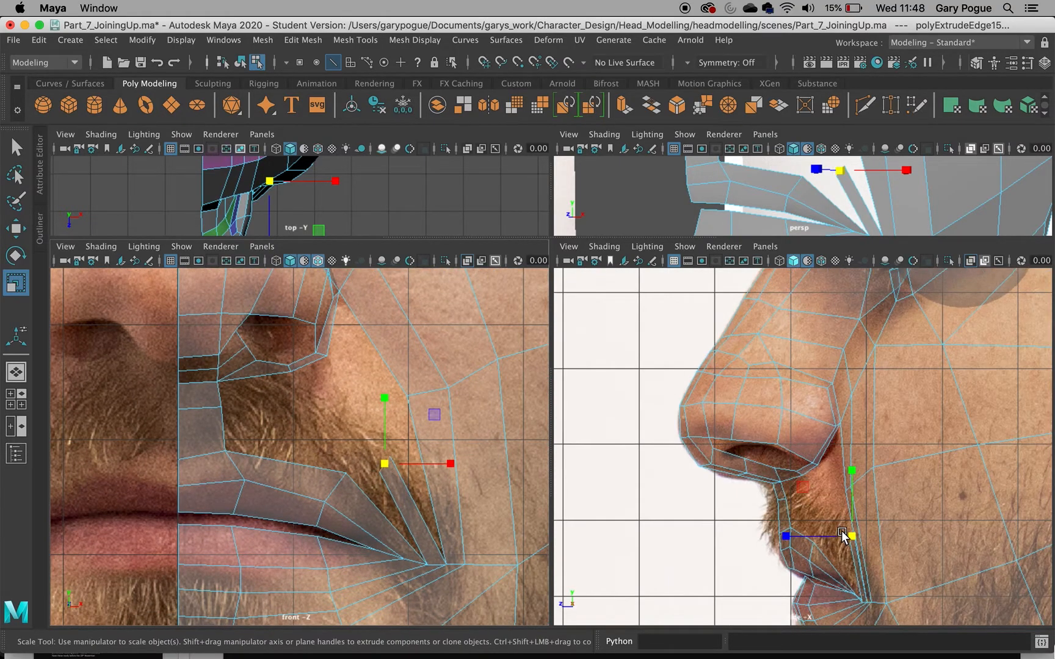
pyautogui.moveTo(826, 534); pyautogui.dragTo(815, 537)
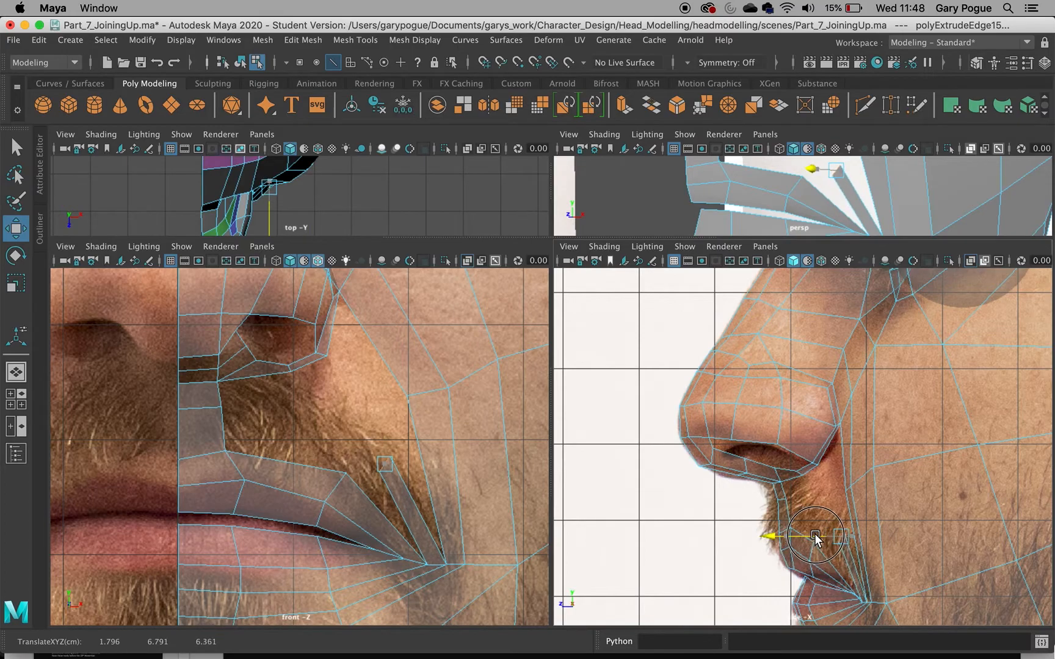
pyautogui.moveTo(387, 455); pyautogui.dragTo(391, 429)
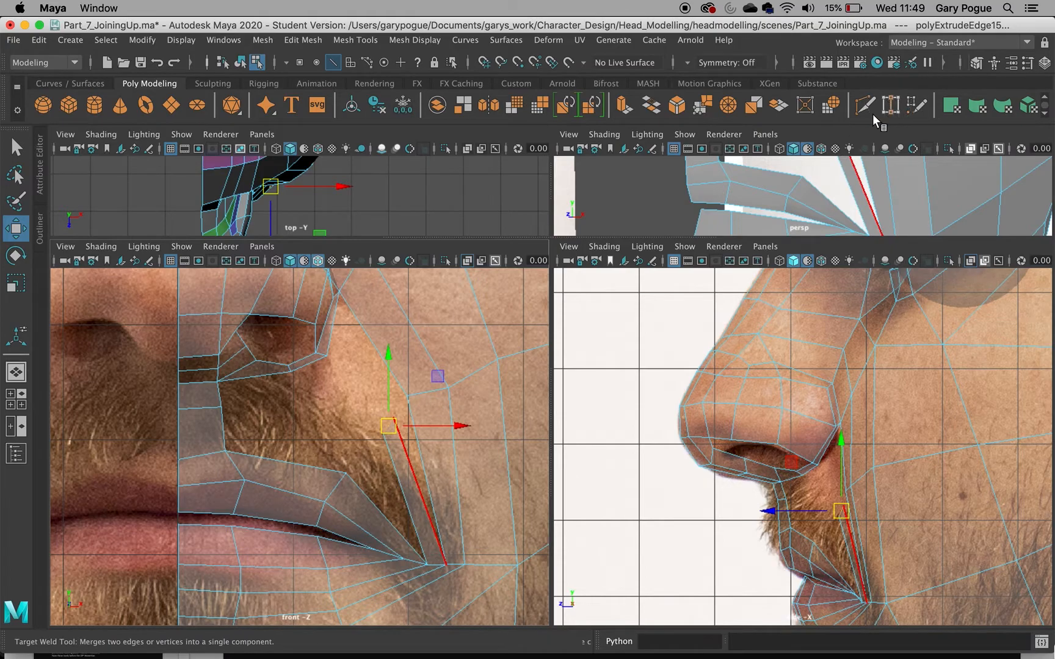
# Target-weld the new face's outer edge to the cheek's border edge and raise its upper inner vertex
pyautogui.click(889, 106)
pyautogui.moveTo(394, 473); pyautogui.dragTo(416, 455)
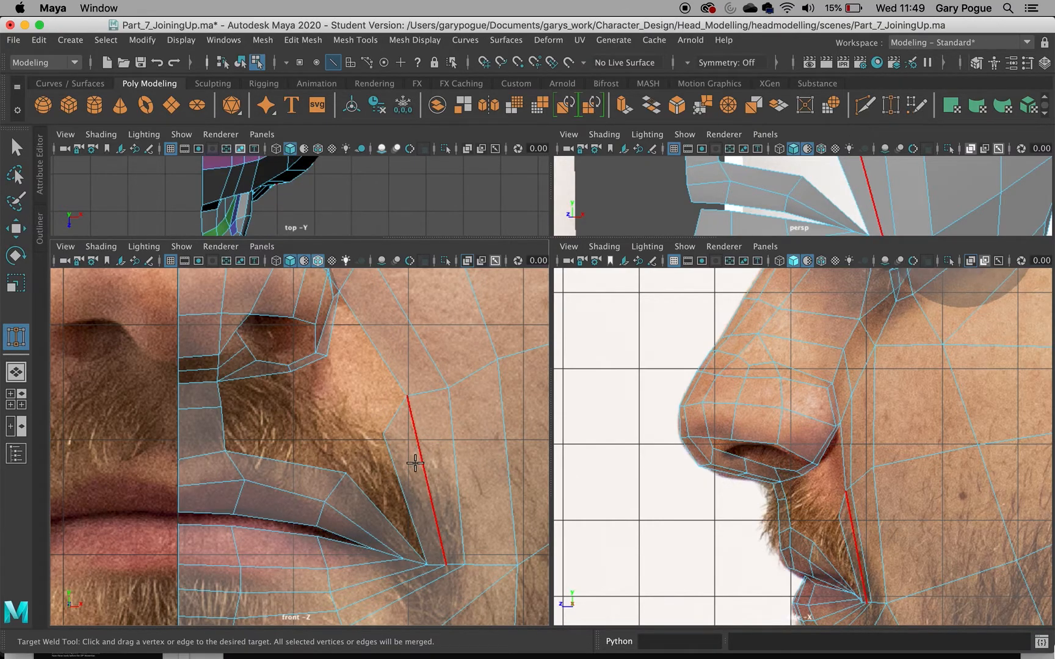
pyautogui.press('w')
pyautogui.moveTo(385, 434); pyautogui.dragTo(324, 249, button='right')
pyautogui.click(382, 435)
pyautogui.moveTo(382, 435); pyautogui.dragTo(382, 419)
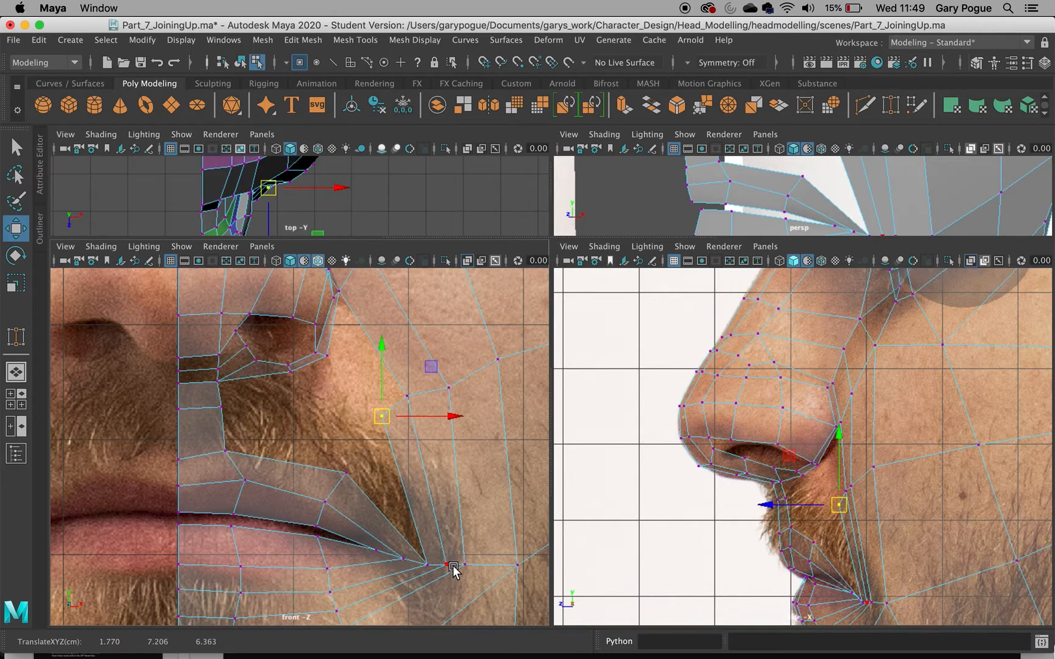
# Extrude the new face's inner edge towards the upper lip, rotate and scale it, and target-weld it to the lip's outer edge
pyautogui.moveTo(420, 489); pyautogui.dragTo(414, 202, button='right')
pyautogui.click(398, 478)
pyautogui.hotkey('ctrl', 'e')
pyautogui.press('w')
pyautogui.moveTo(398, 495); pyautogui.dragTo(357, 443)
pyautogui.press('e')
pyautogui.moveTo(405, 387); pyautogui.dragTo(446, 441)
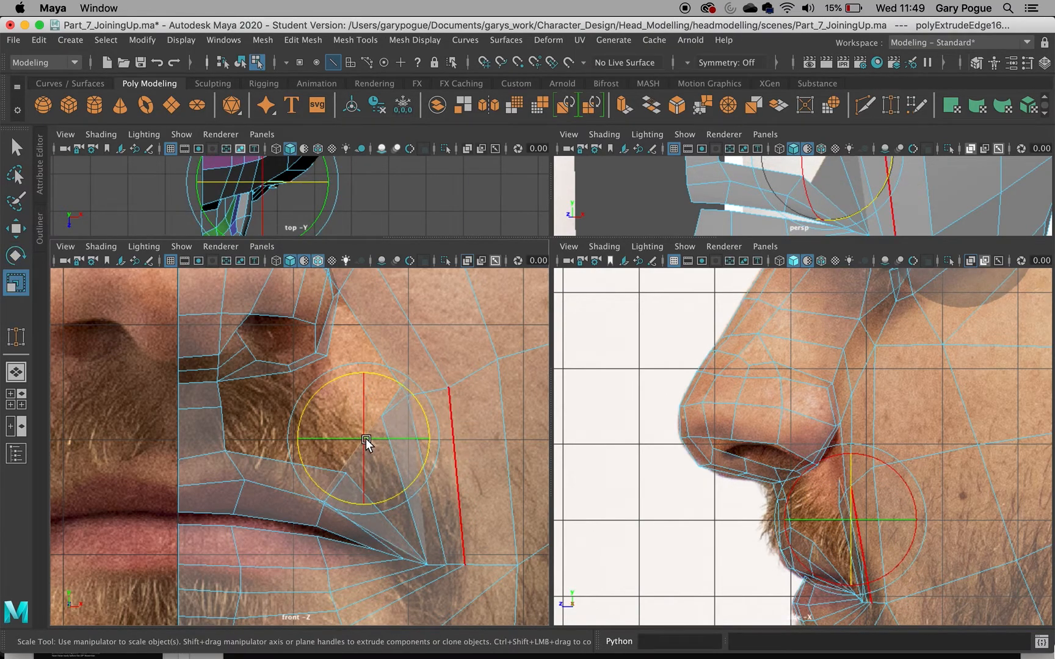
pyautogui.press('r')
pyautogui.moveTo(367, 439); pyautogui.dragTo(315, 485)
pyautogui.press('w')
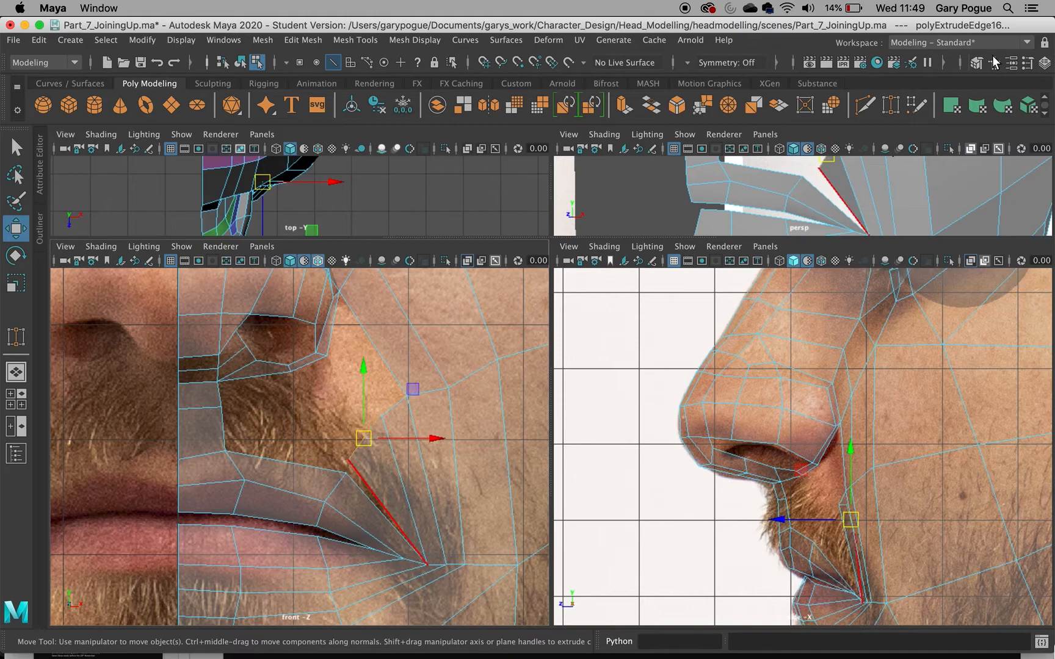
pyautogui.click(891, 105)
pyautogui.moveTo(361, 489)
pyautogui.mouseDown()
pyautogui.moveTo(364, 502)
pyautogui.moveTo(360, 467)
pyautogui.mouseUp()
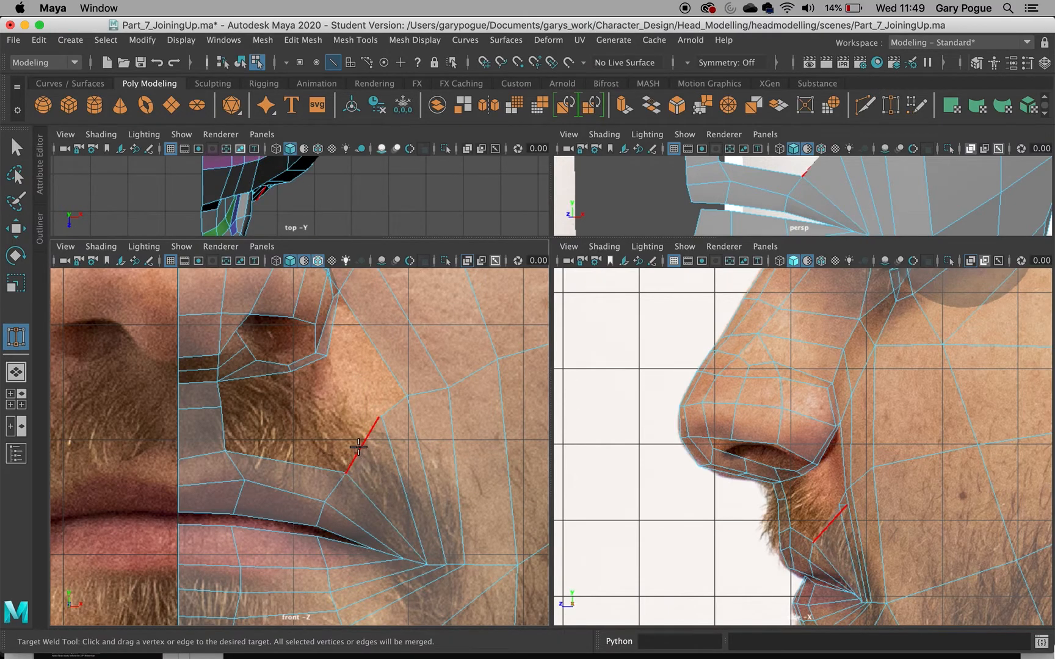
# Append a polygon between the short edge above the upper lip's outer corner and the central strip below the nose
pyautogui.click(306, 41)
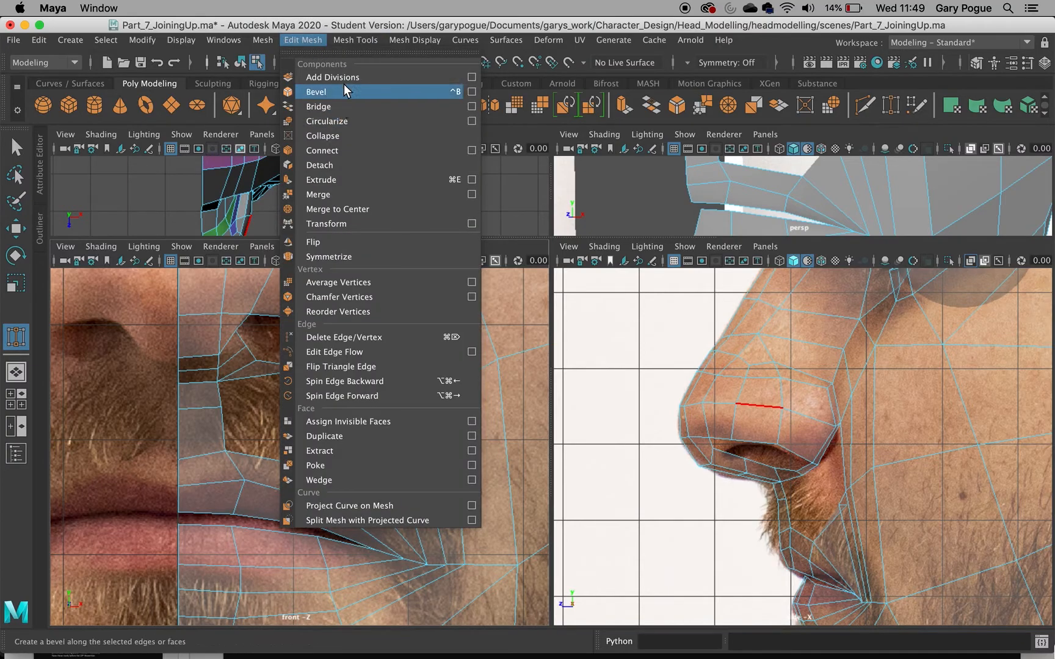
pyautogui.moveTo(355, 42)
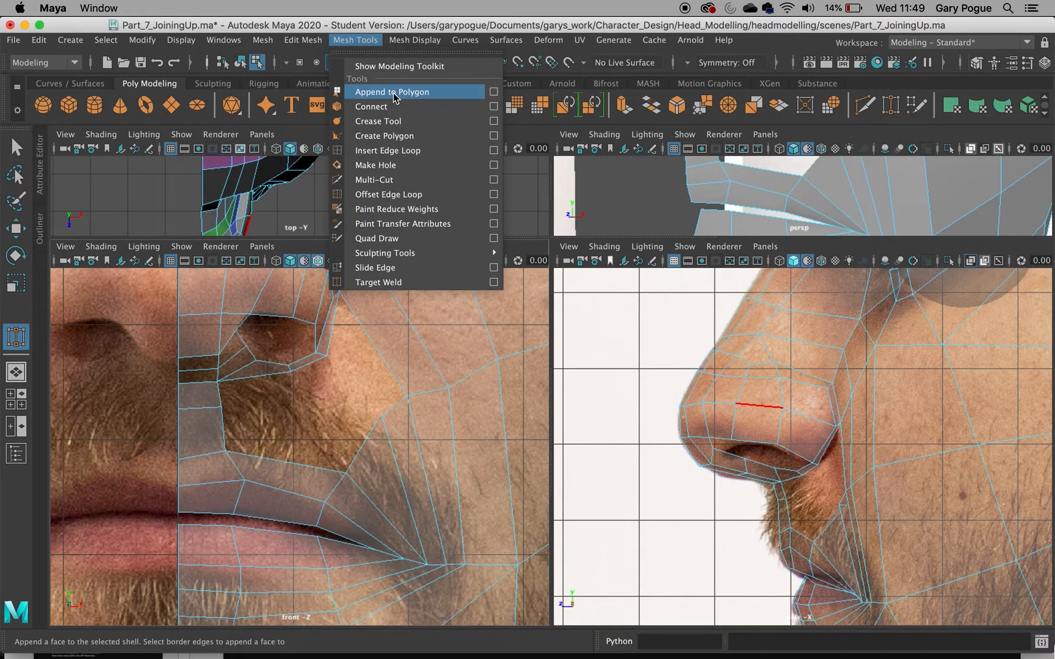
pyautogui.click(372, 91)
pyautogui.click(362, 445)
pyautogui.click(223, 431)
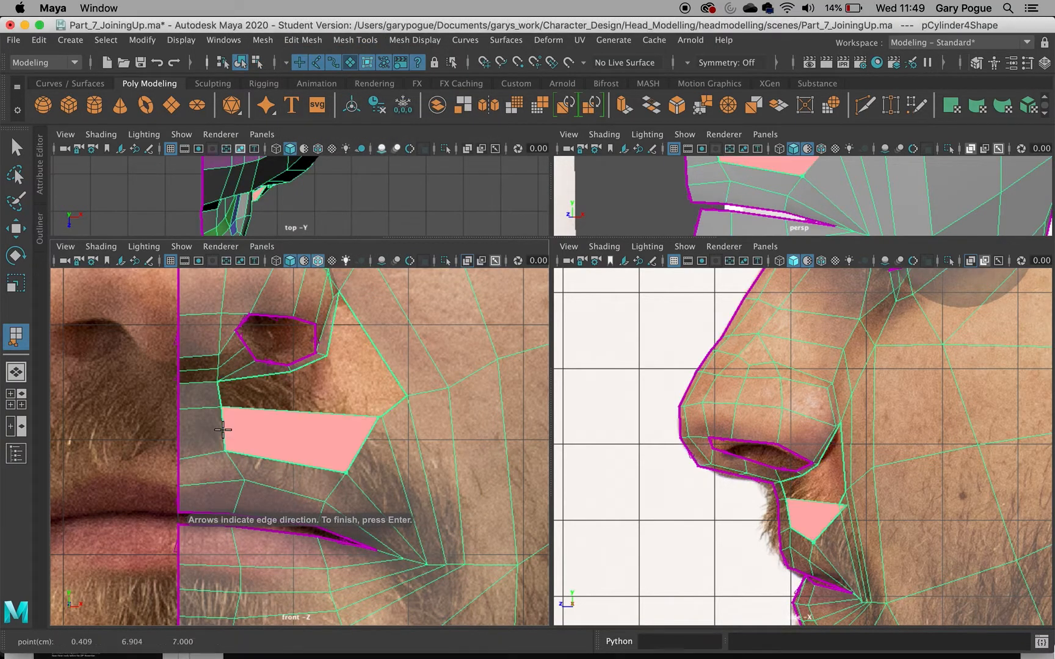
pyautogui.press('Return')
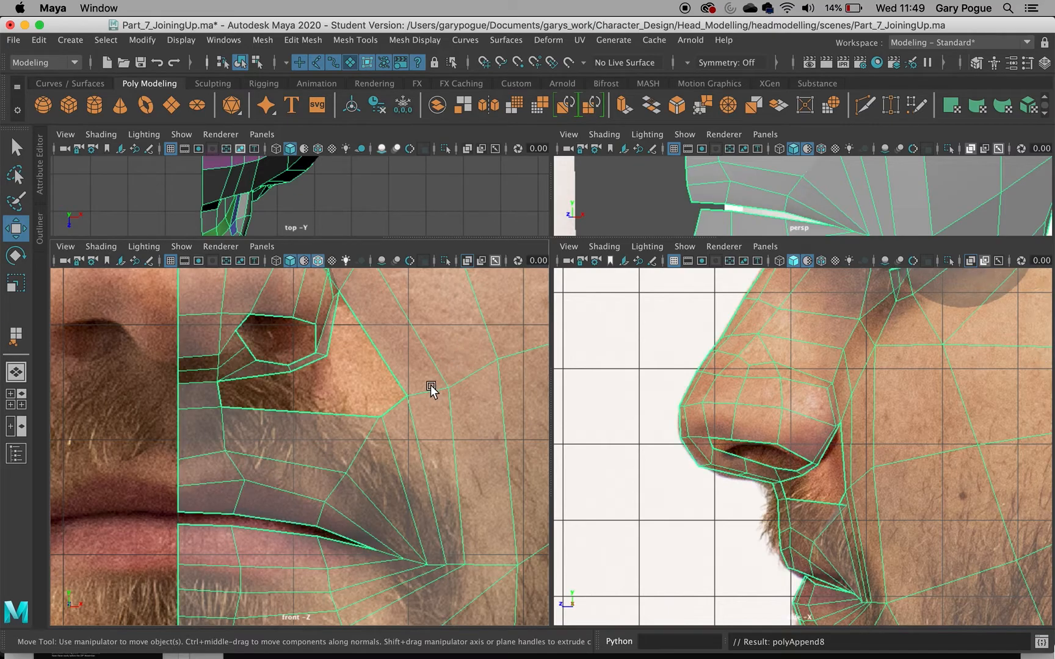
# Append a polygon between the cheek fold's short upper edge and the outer edge of the nostril wing
pyautogui.press('y')
pyautogui.click(396, 391)
pyautogui.click(333, 327)
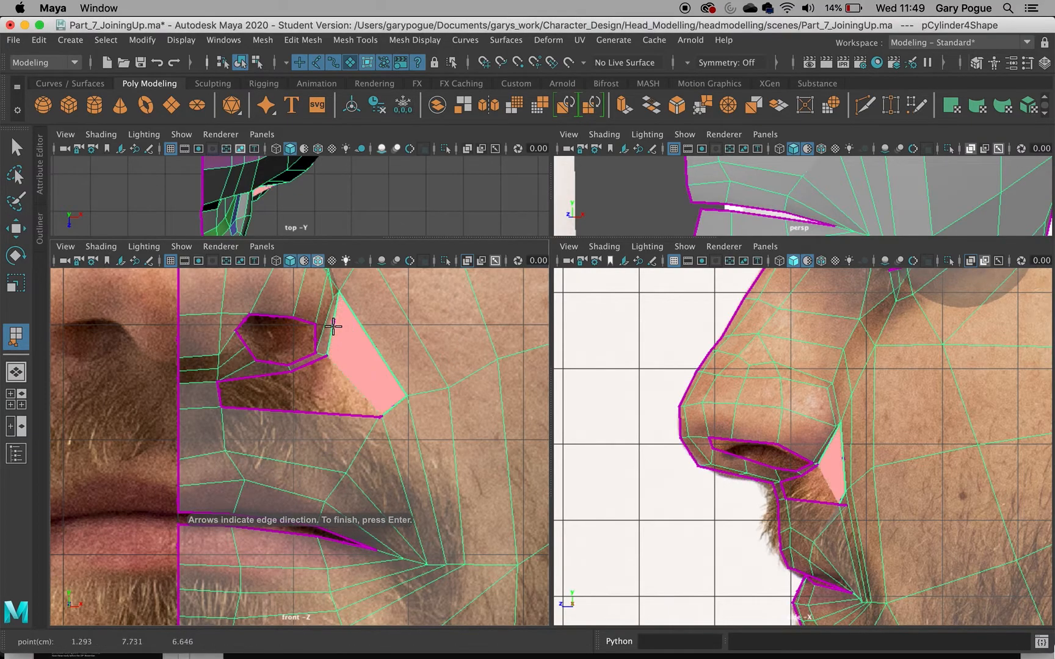
pyautogui.press('Return')
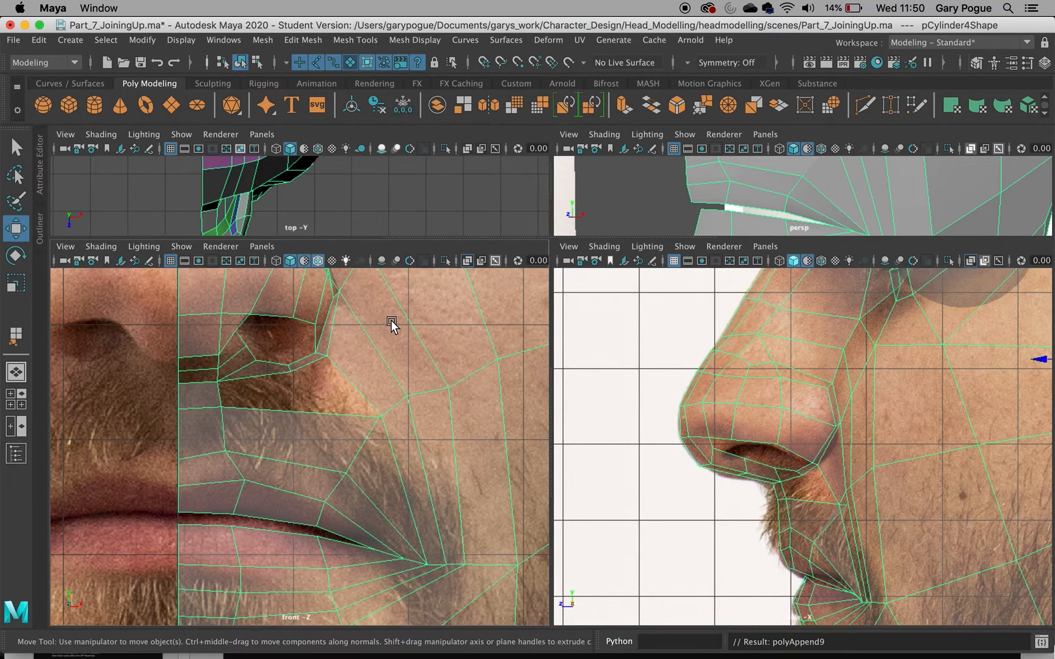
# Insert vertical edge loops with Multi-Cut through the upper and lower lip faces, between the central strip and mouth corner
pyautogui.click(864, 105)
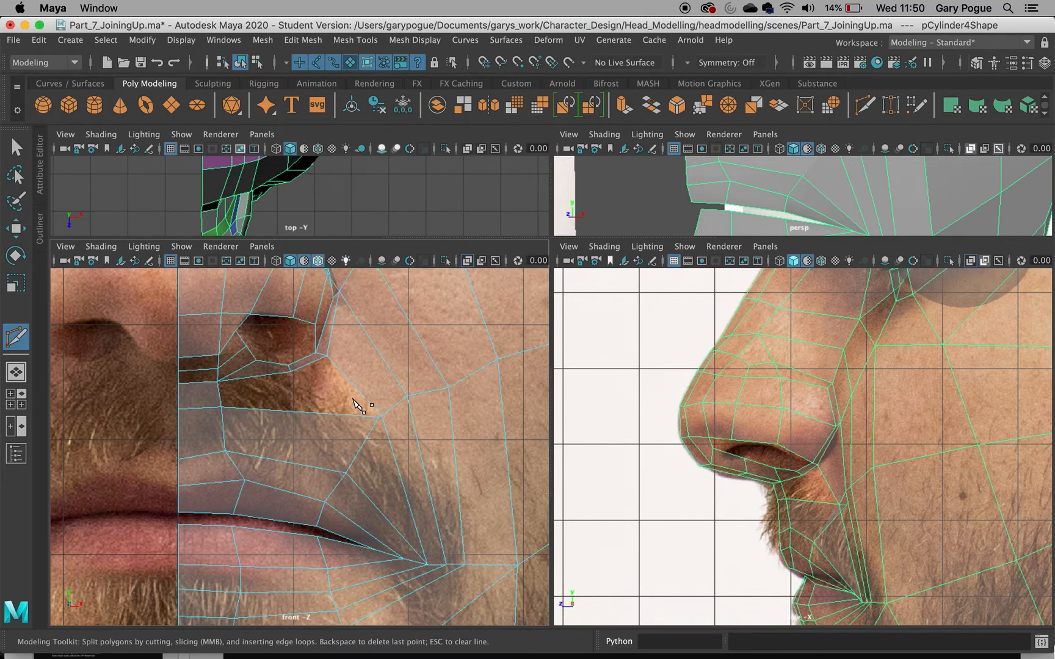
pyautogui.keyDown('ctrl'); pyautogui.click(287, 492); pyautogui.keyUp('ctrl')
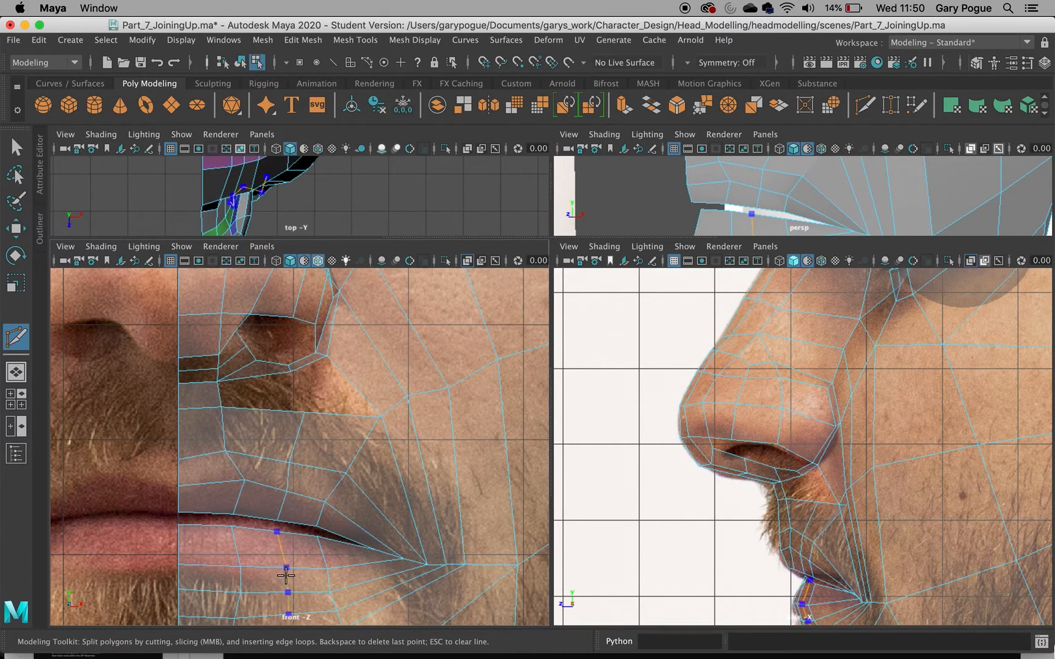
pyautogui.press('w')
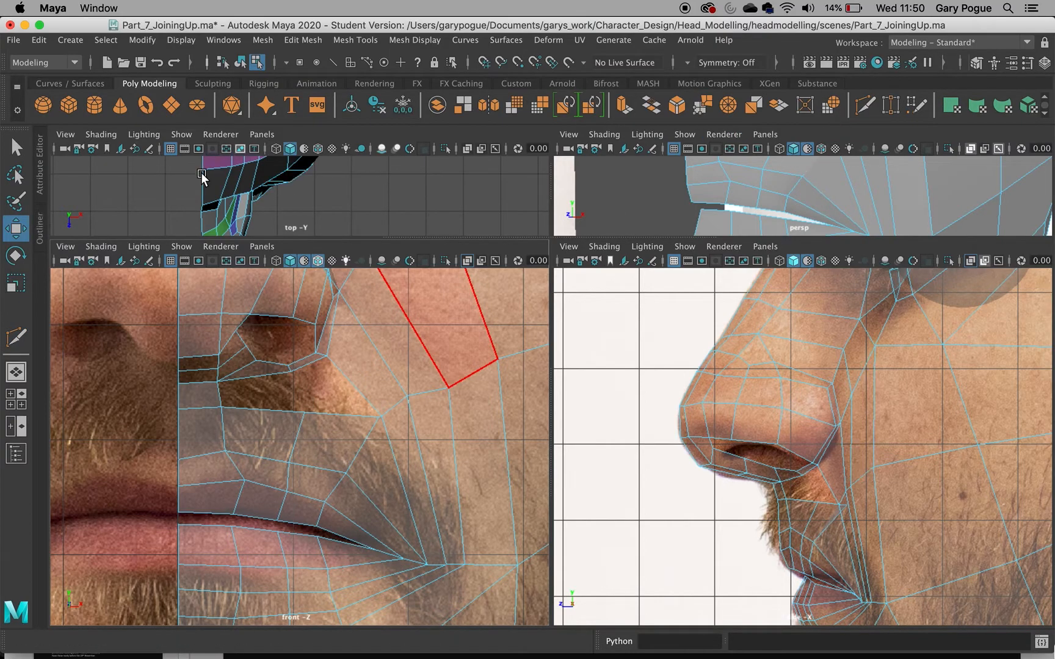
# Append a polygon across the inner part of the gap between the nostril's underside and the upper lip faces
pyautogui.click(359, 39)
pyautogui.click(384, 92)
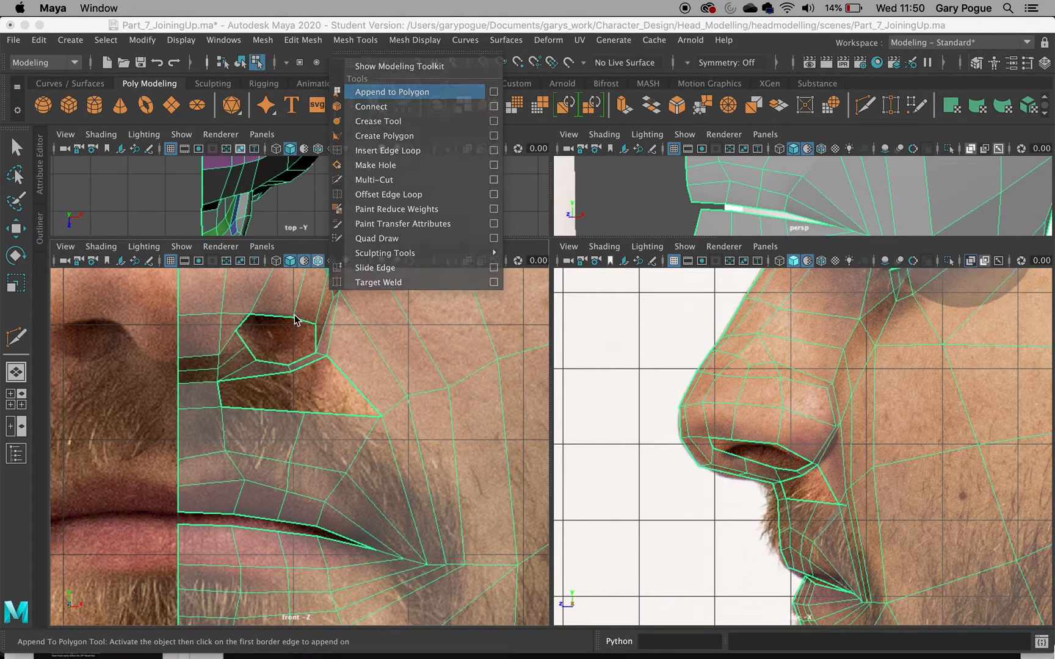
pyautogui.click(252, 408)
pyautogui.click(253, 408)
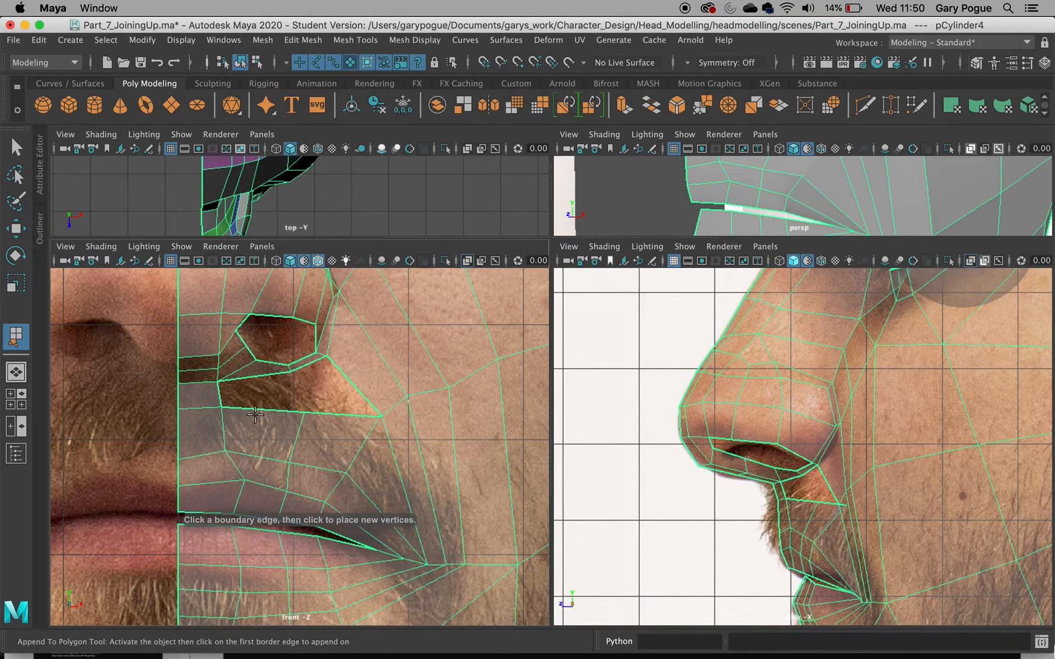
pyautogui.click(254, 382)
pyautogui.click(254, 407)
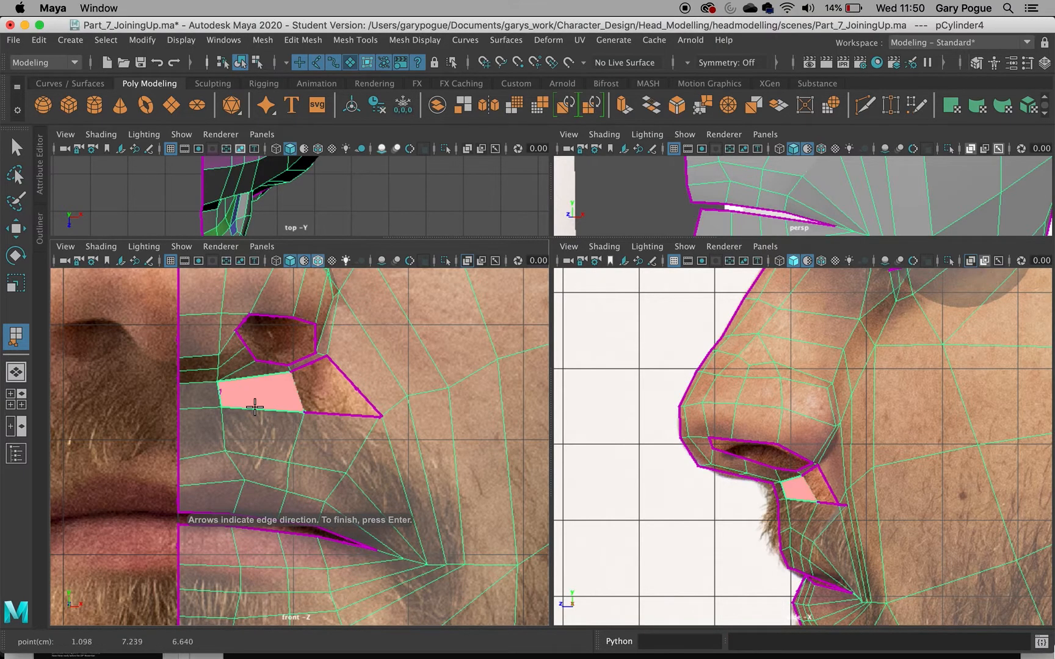
pyautogui.press('Return')
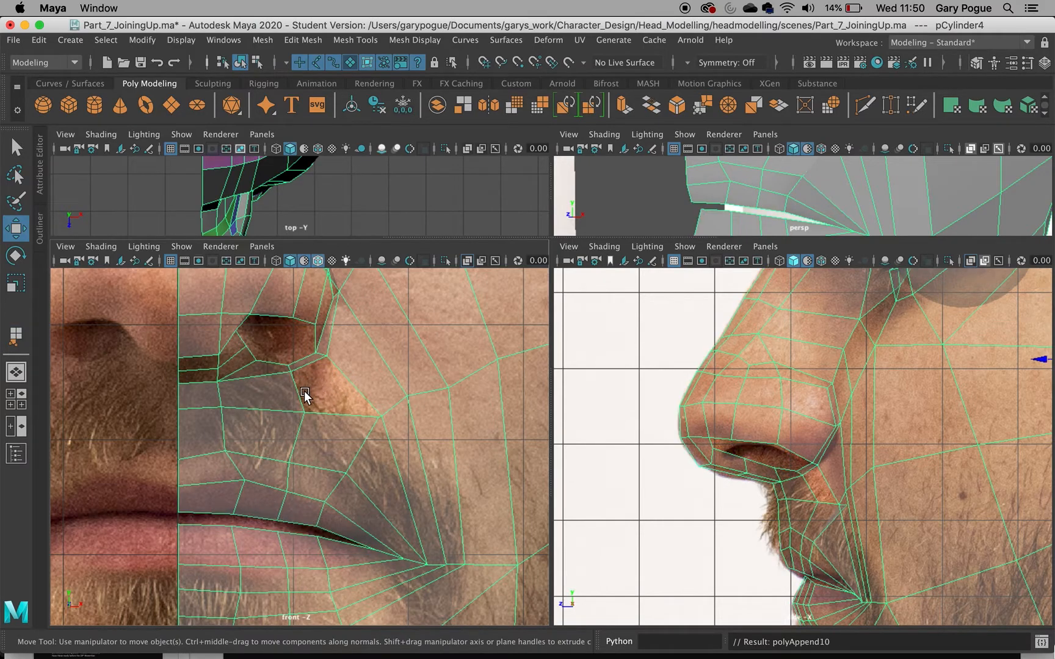
# Append a polygon over the remaining gap beneath the nostril's outer corner, joining it to the cheek face
pyautogui.click(298, 398)
pyautogui.click(351, 382)
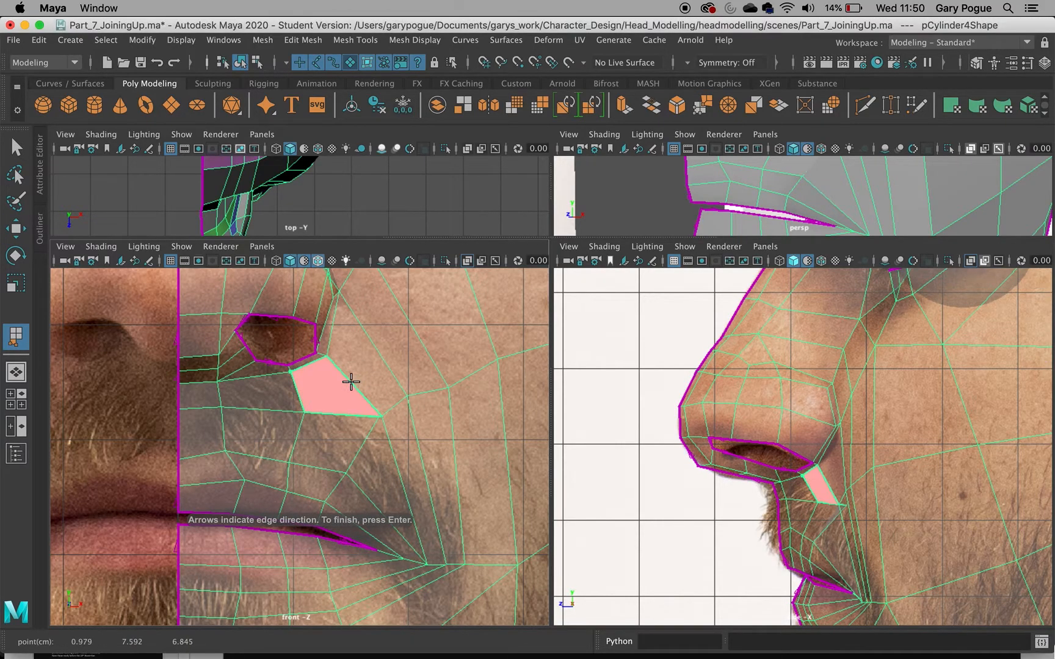
pyautogui.press('w')
# Target-weld the loose vertex above the mouth corner to the adjacent cheek-fold vertex in the perspective view
pyautogui.press('space')
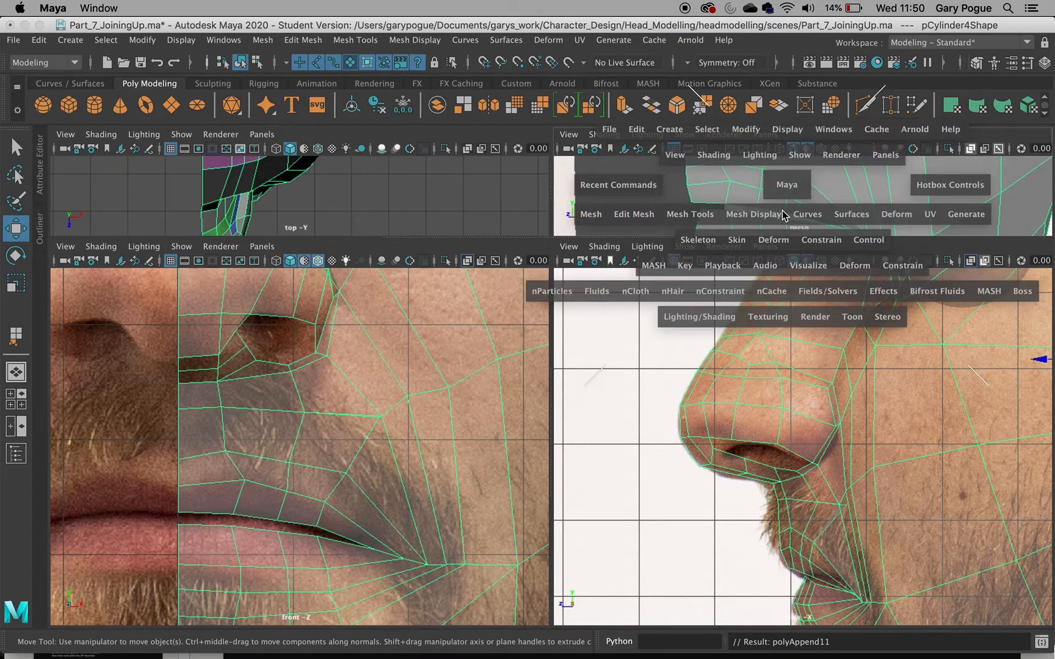
pyautogui.scroll(-3, 773, 246)
pyautogui.keyDown('alt'); pyautogui.moveTo(736, 336); pyautogui.dragTo(593, 361); pyautogui.keyUp('alt')
pyautogui.scroll(-3, 671, 349)
pyautogui.scroll(5, 592, 361)
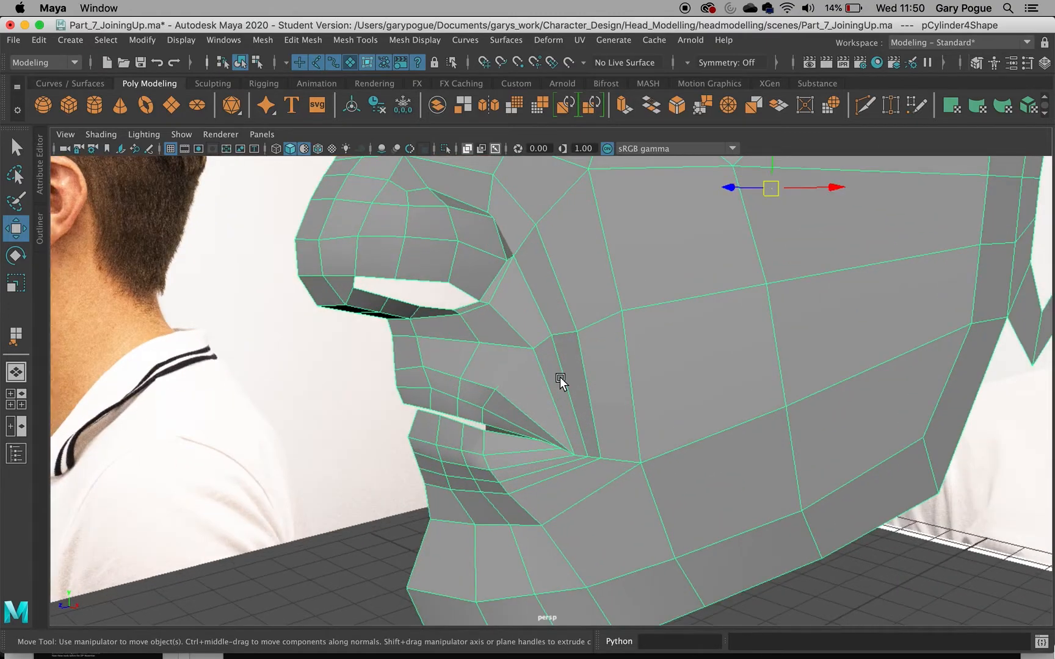
pyautogui.rightClick(545, 370)
pyautogui.click(532, 352)
pyautogui.moveTo(495, 353)
pyautogui.mouseDown()
pyautogui.moveTo(481, 352)
pyautogui.moveTo(500, 351)
pyautogui.mouseUp()
pyautogui.click(523, 365)
pyautogui.moveTo(609, 356)
pyautogui.keyDown('alt'); pyautogui.mouseDown()
pyautogui.moveTo(637, 355)
pyautogui.moveTo(623, 357)
pyautogui.mouseUp(); pyautogui.keyUp('alt')
pyautogui.scroll(5, 615, 365)
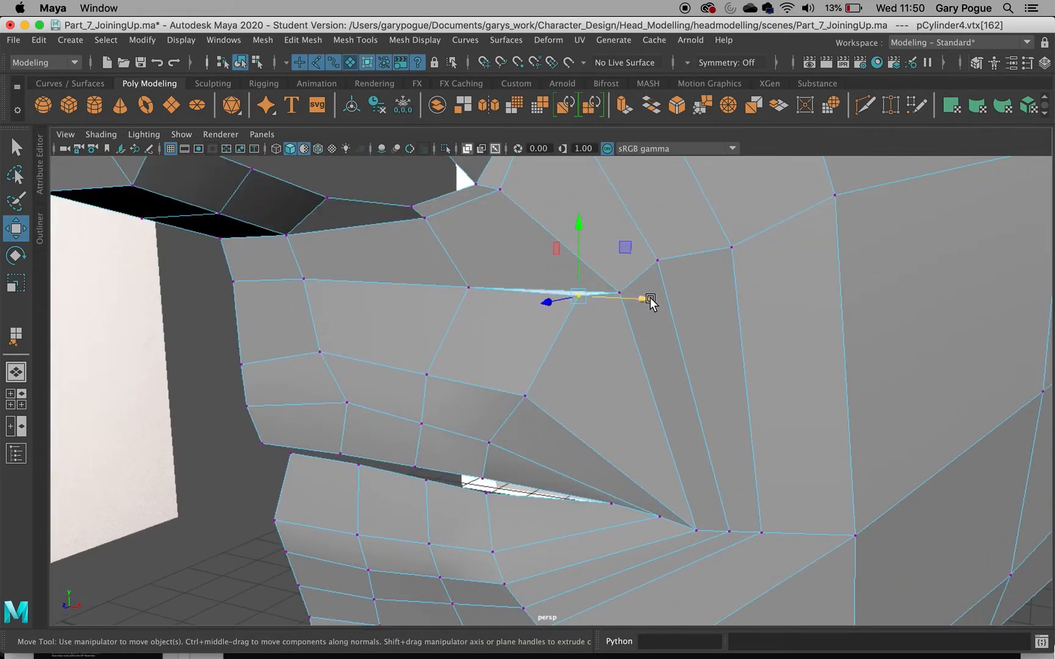
pyautogui.moveTo(579, 297); pyautogui.dragTo(623, 293)
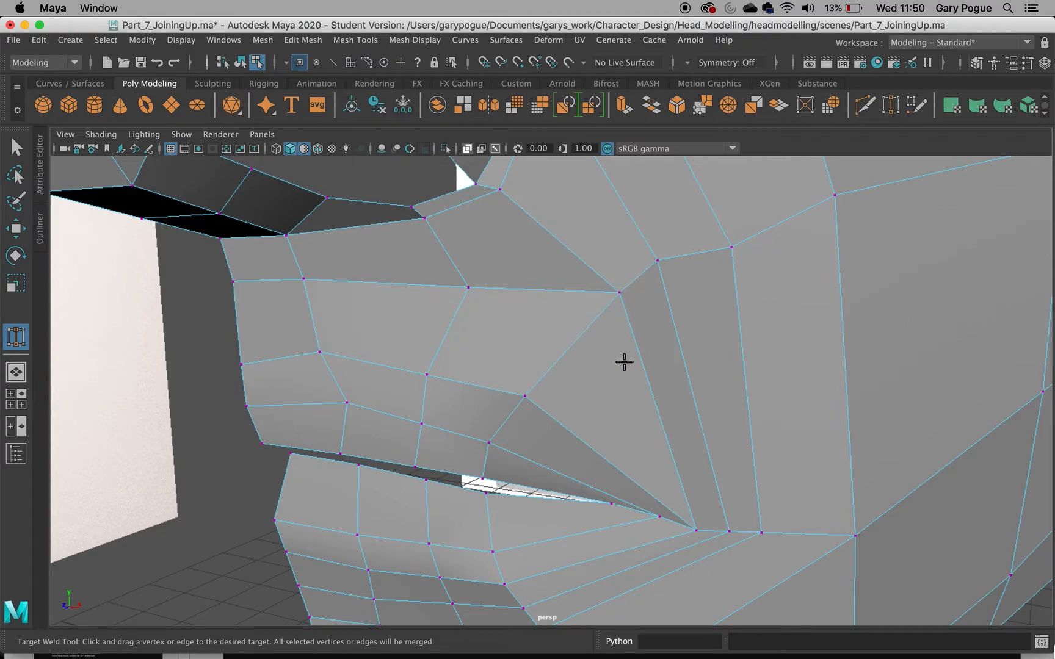
pyautogui.scroll(-5, 624, 362)
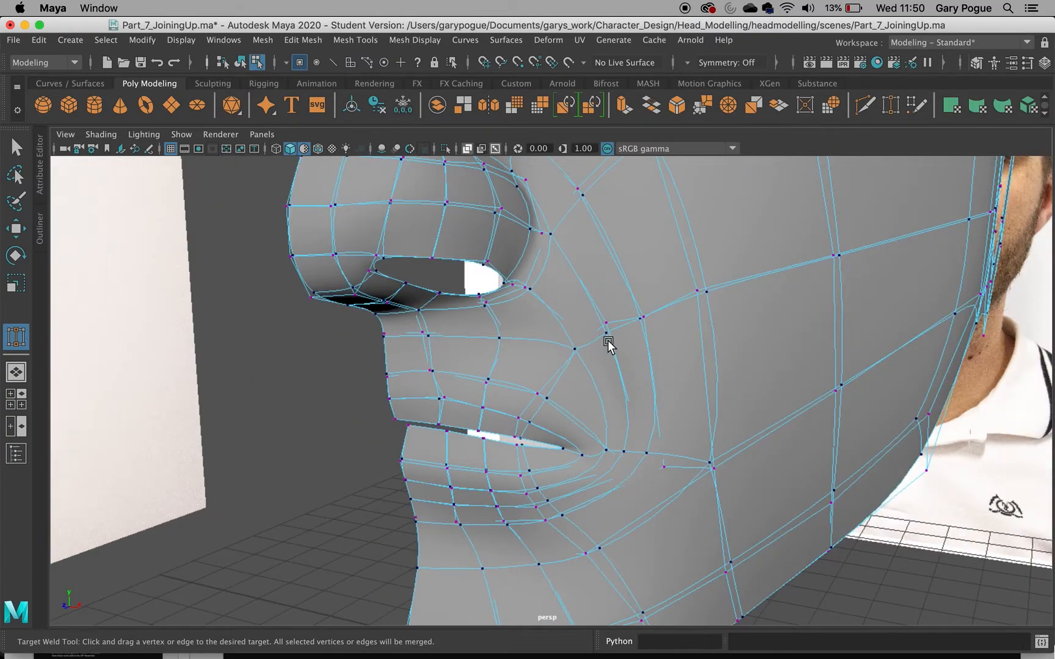
# Exit Target Weld, return the head mesh to object mode and turn off its smooth preview
pyautogui.press('w')
pyautogui.moveTo(608, 342); pyautogui.dragTo(705, 204, button='right')
pyautogui.scroll(-5, 656, 374)
pyautogui.scroll(-3, 655, 374)
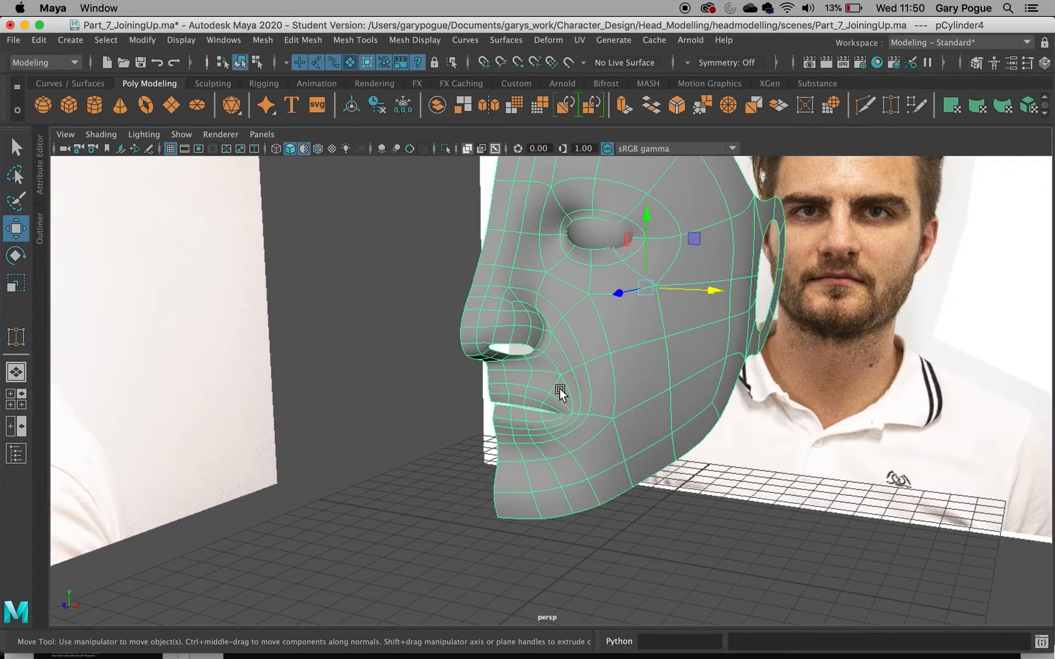
pyautogui.press('1')
# Deselect the head mesh and examine the joined nose, cheek and mouth area from several angles
pyautogui.scroll(6, 582, 448)
pyautogui.scroll(-4, 509, 426)
pyautogui.keyDown('alt'); pyautogui.moveTo(509, 426); pyautogui.dragTo(667, 393); pyautogui.keyUp('alt')
pyautogui.click(694, 532)
pyautogui.scroll(-5, 629, 442)
pyautogui.moveTo(629, 442)
pyautogui.keyDown('alt'); pyautogui.mouseDown()
pyautogui.moveTo(586, 432)
pyautogui.moveTo(635, 437)
pyautogui.mouseUp(); pyautogui.keyUp('alt')
pyautogui.scroll(5, 585, 431)
pyautogui.scroll(-4, 586, 432)
# Extrude the border edge loop of the nostril opening and scale the new edges inward in the side view
pyautogui.press('space')
pyautogui.press('space')
pyautogui.press('space')
pyautogui.press('space')
pyautogui.keyDown('alt'); pyautogui.moveTo(533, 296); pyautogui.dragTo(525, 440, button='middle'); pyautogui.keyUp('alt')
pyautogui.moveTo(513, 287); pyautogui.dragTo(516, 205, button='right')
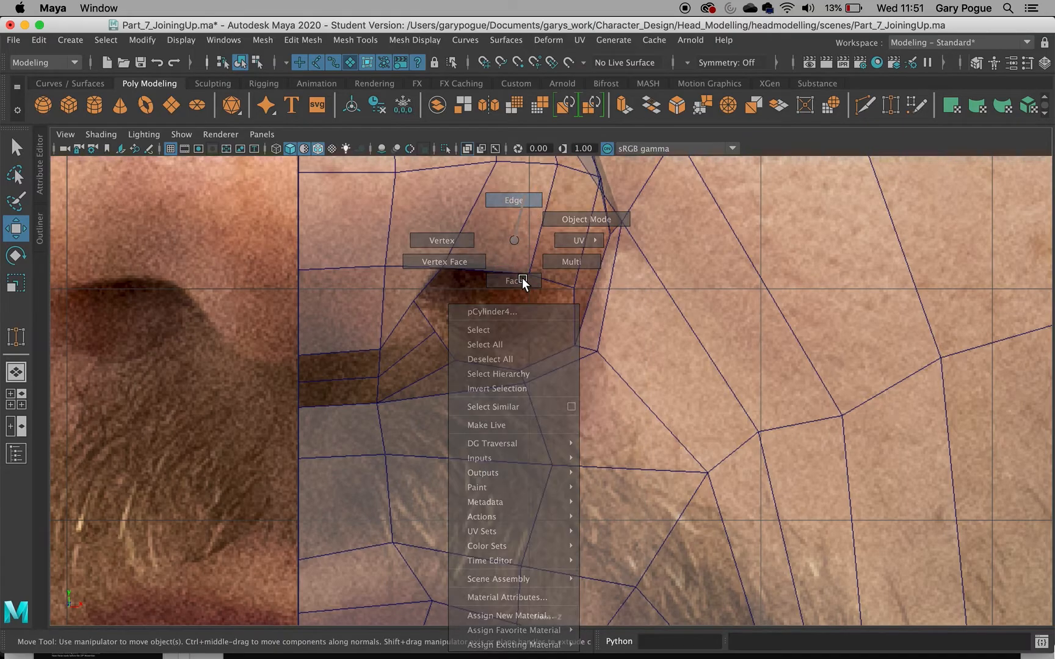
pyautogui.click(517, 274)
pyautogui.press('space')
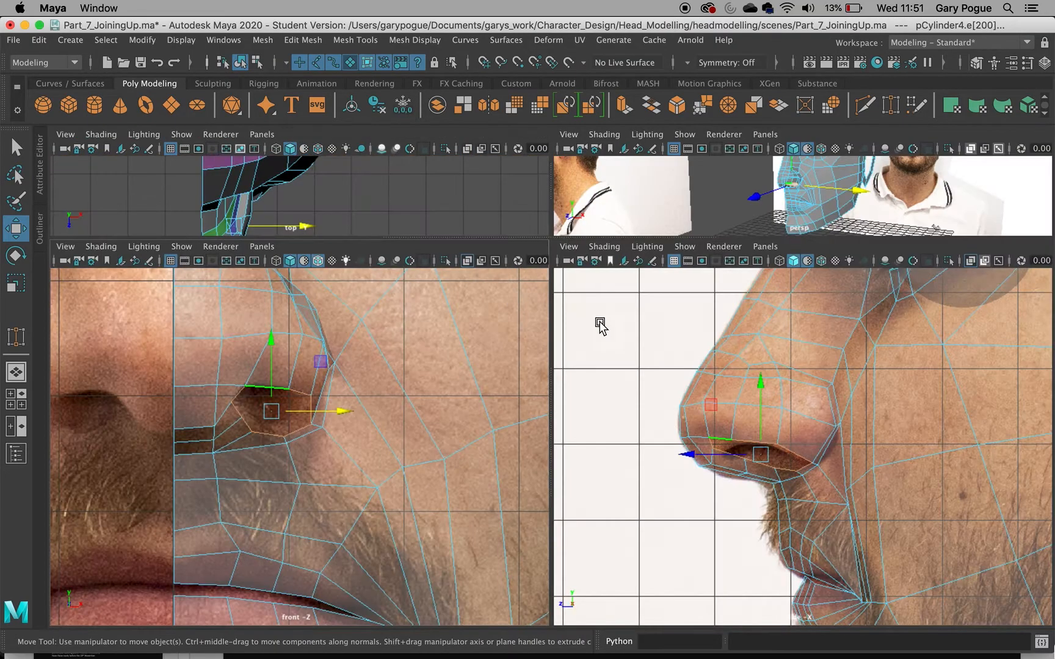
pyautogui.press('space')
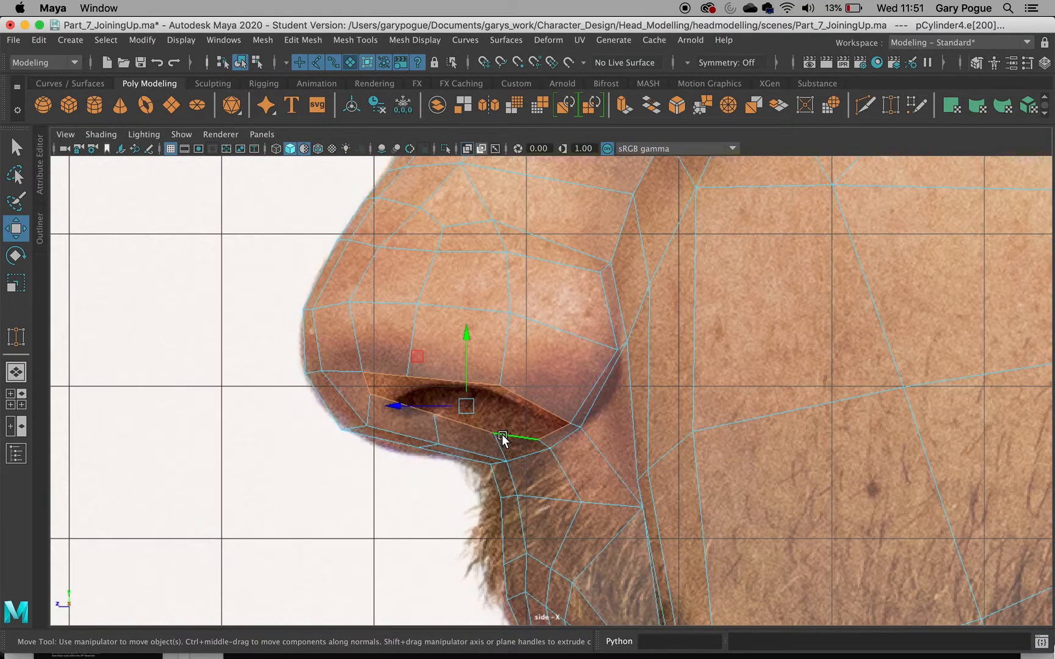
pyautogui.scroll(1, 500, 435)
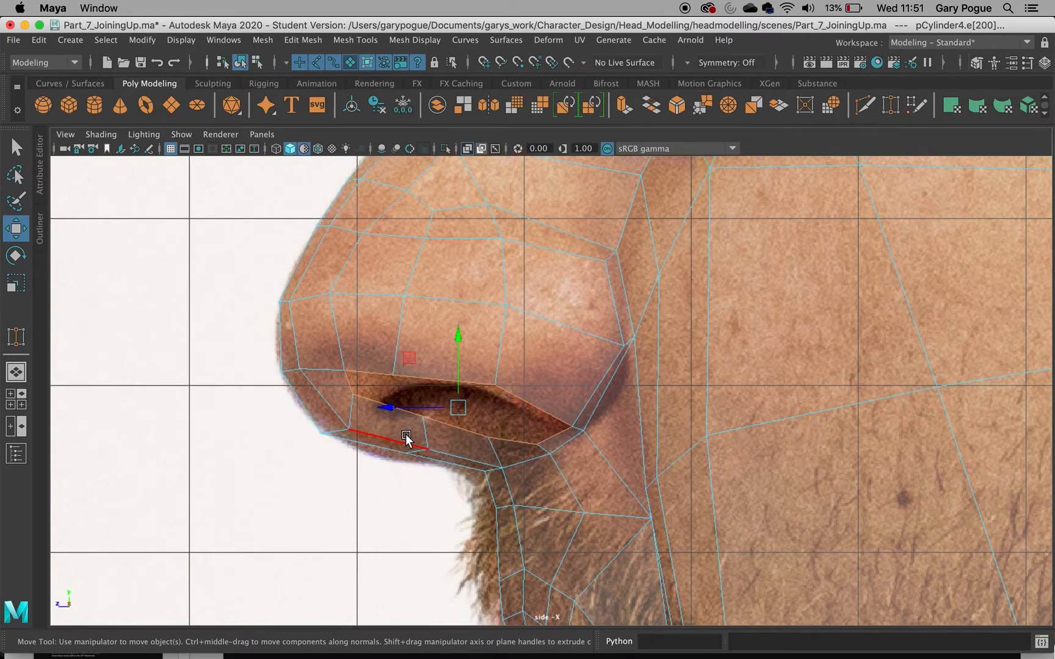
pyautogui.hotkey('ctrl', 'e')
pyautogui.press('r')
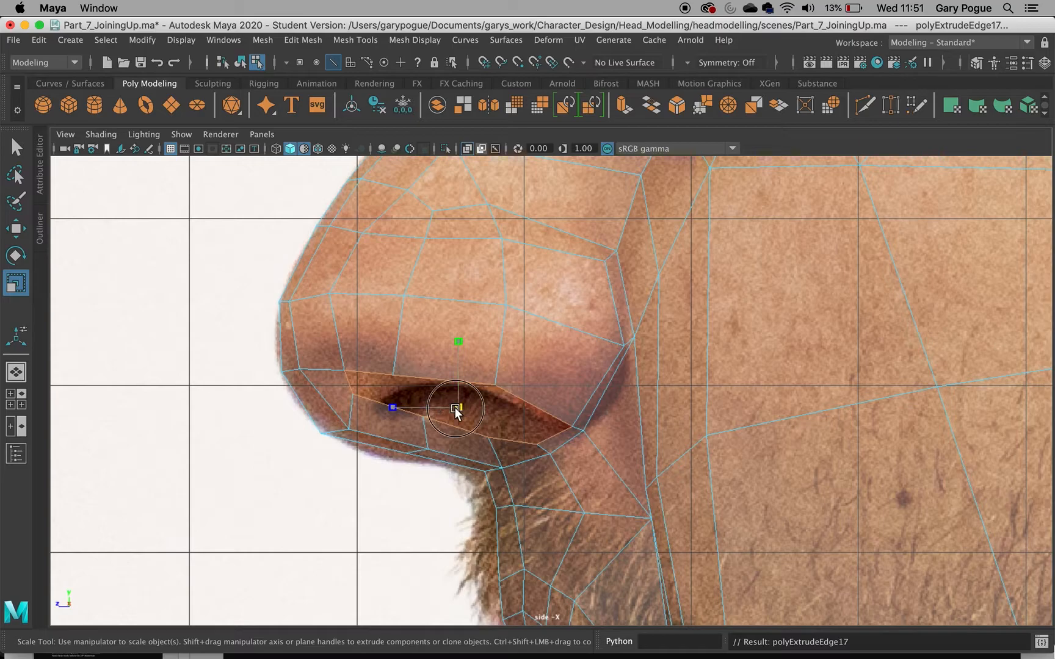
pyautogui.moveTo(454, 407); pyautogui.dragTo(420, 412)
# Extrude the nostril's inner border edges once more and move them up inside the nose in the perspective view
pyautogui.press('space')
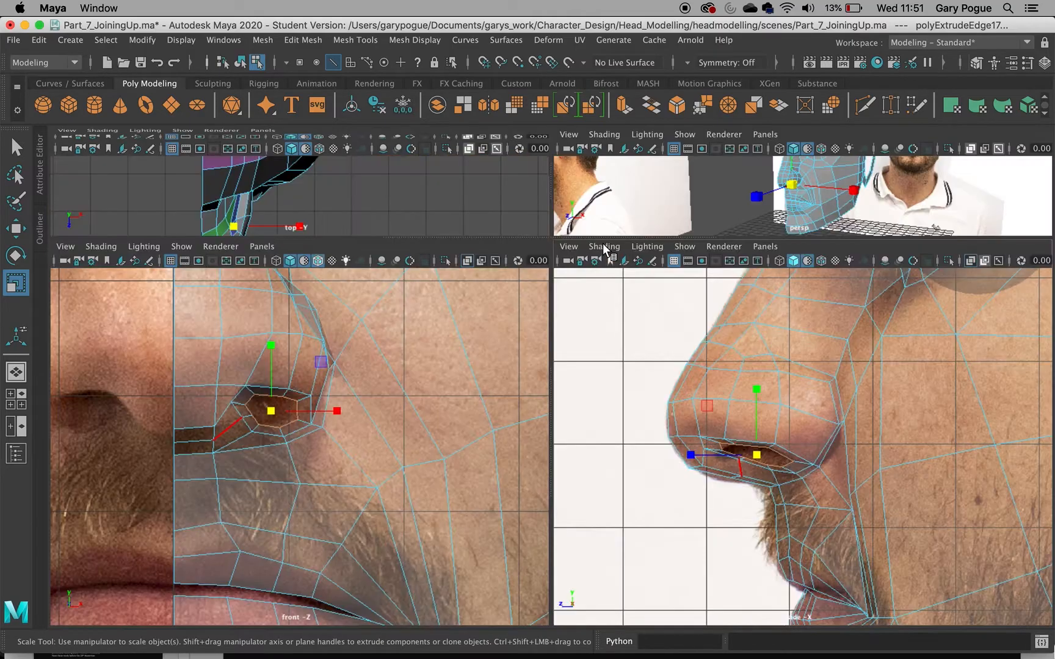
pyautogui.press('space')
pyautogui.press('f')
pyautogui.keyDown('alt'); pyautogui.moveTo(650, 288); pyautogui.dragTo(563, 275); pyautogui.keyUp('alt')
pyautogui.keyDown('shift'); pyautogui.moveTo(557, 389); pyautogui.dragTo(569, 297); pyautogui.keyUp('shift')
pyautogui.press('w')
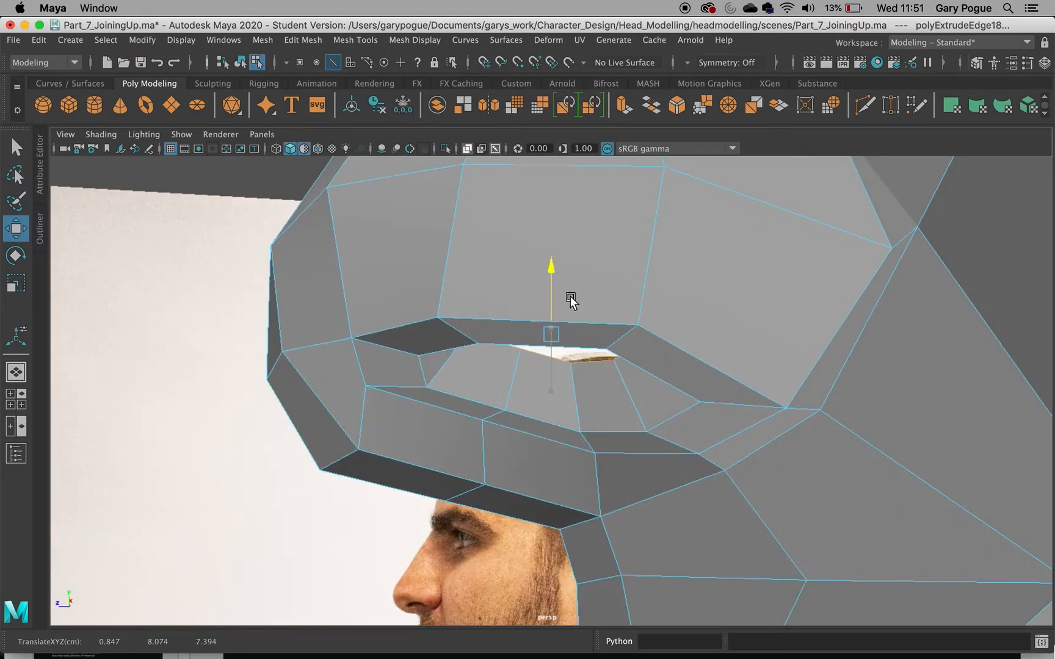
pyautogui.moveTo(512, 336); pyautogui.dragTo(568, 356)
# Examine the nostril and the whole half-head model against the photo references in the perspective view
pyautogui.click(1013, 54)
pyautogui.scroll(-10, 605, 425)
pyautogui.keyDown('alt'); pyautogui.moveTo(604, 424); pyautogui.dragTo(570, 412); pyautogui.keyUp('alt')
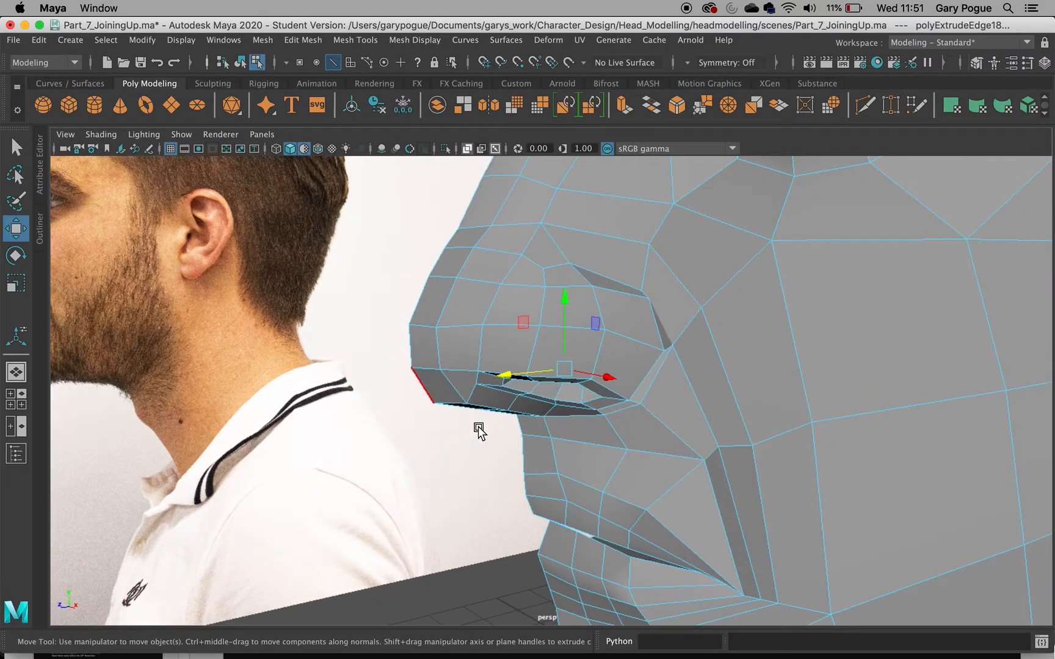
pyautogui.scroll(-5, 532, 376)
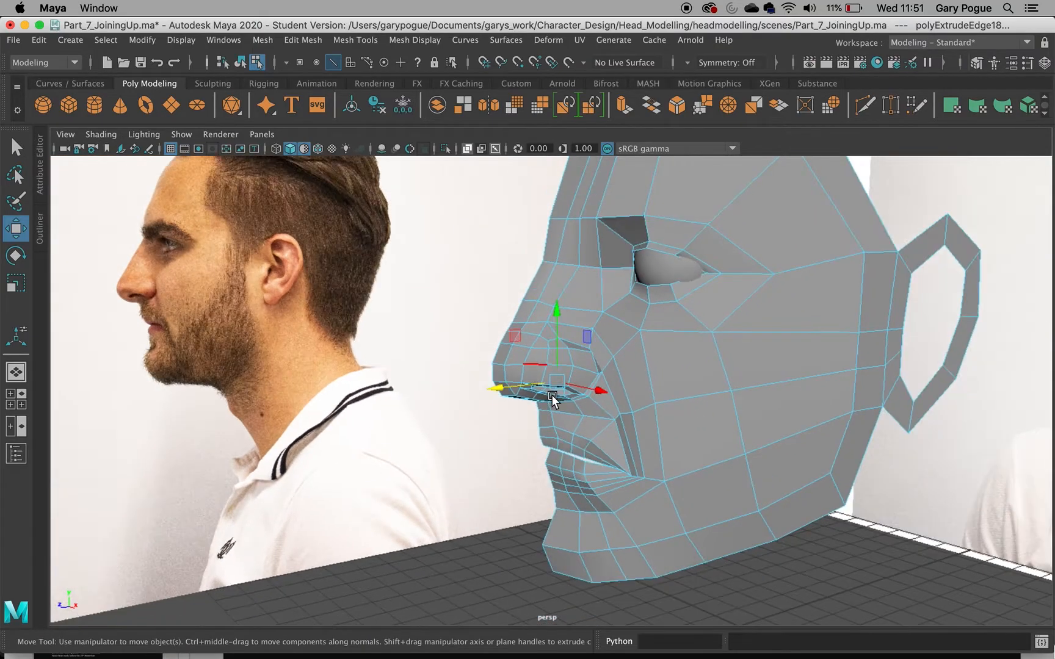
pyautogui.scroll(-8, 793, 305)
pyautogui.keyDown('alt'); pyautogui.moveTo(779, 304); pyautogui.dragTo(668, 367, button='middle'); pyautogui.keyUp('alt')
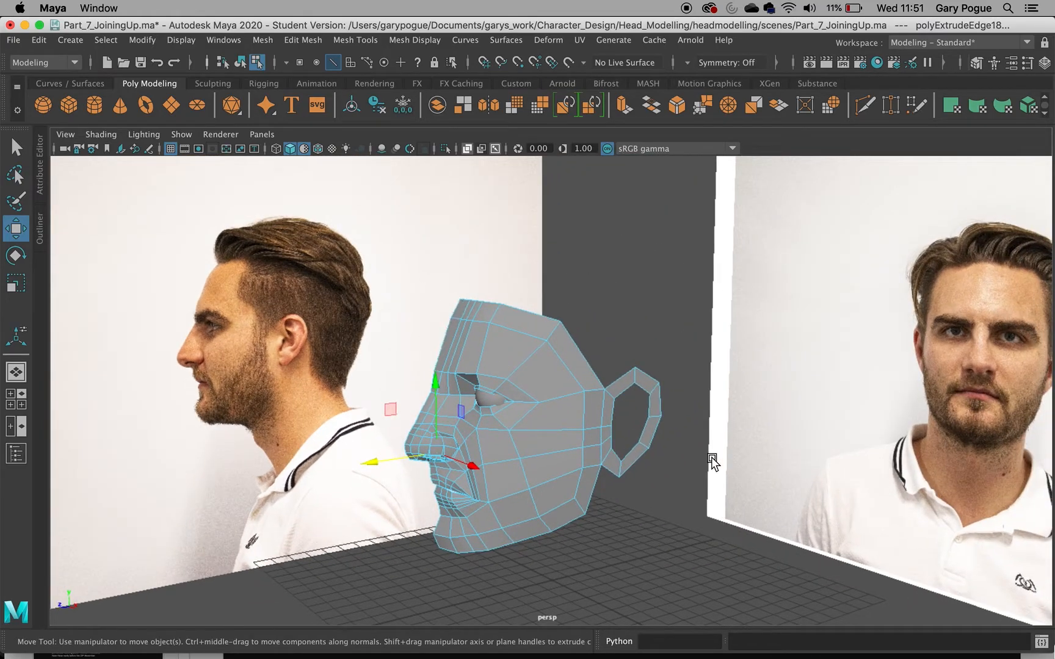
pyautogui.keyDown('alt'); pyautogui.moveTo(542, 478); pyautogui.dragTo(569, 465); pyautogui.keyUp('alt')
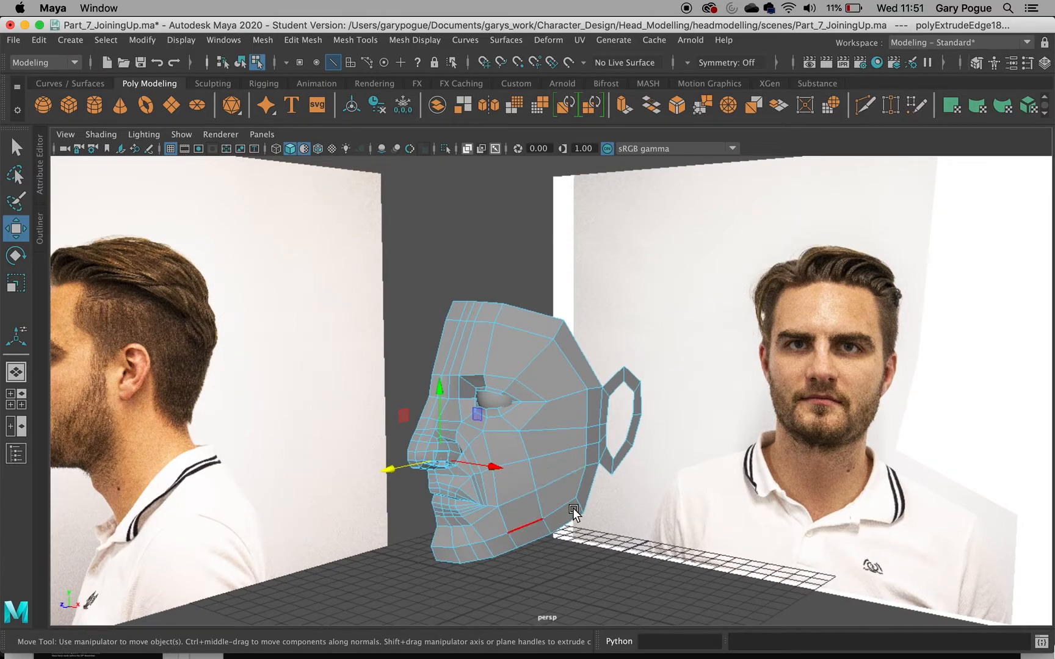
pyautogui.click(697, 630)
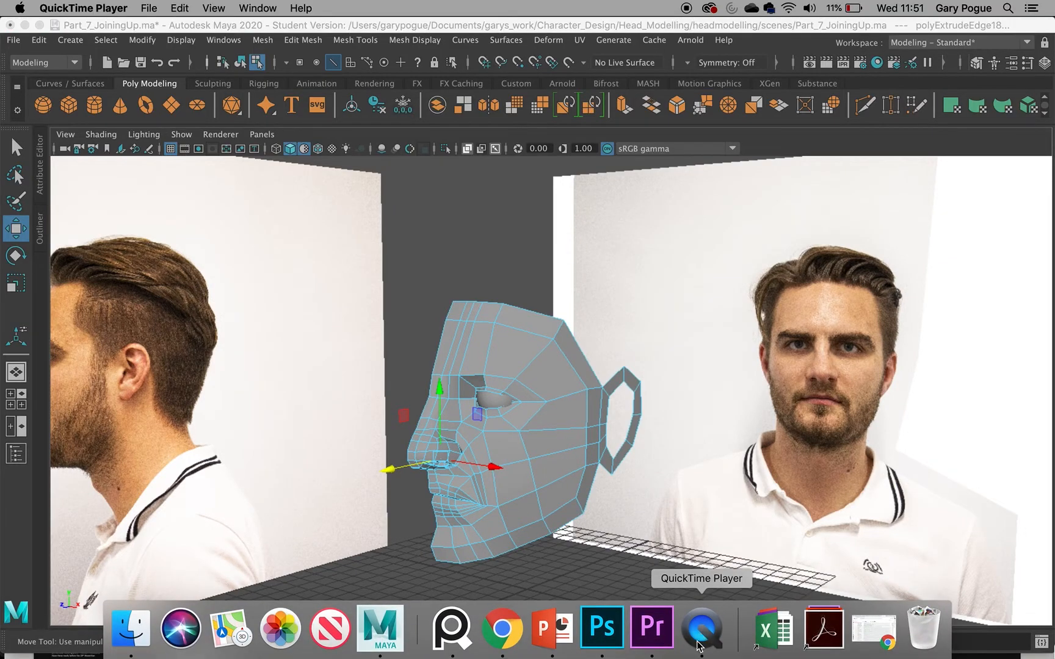